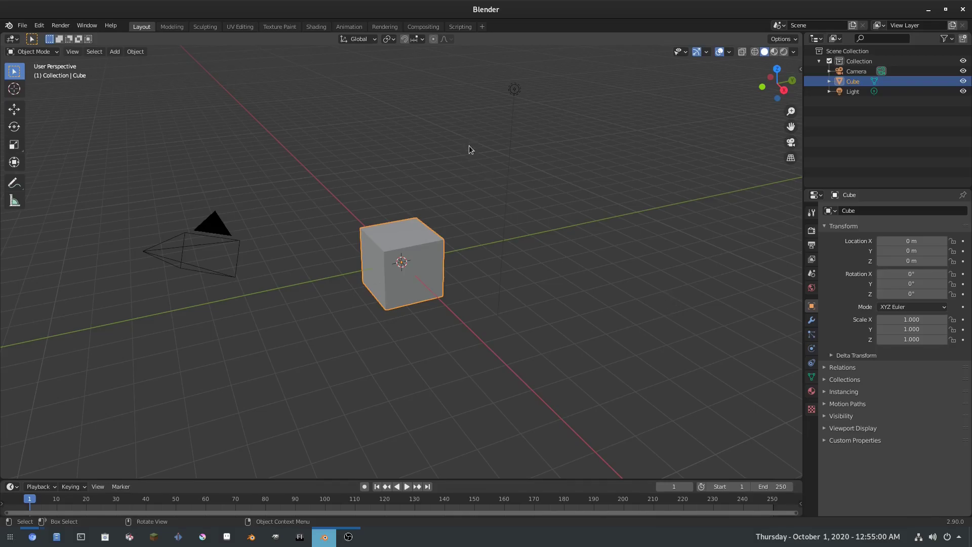
- Delete the default cube, camera and light from the scene
{"action": "key", "text": "x"}
{"action": "key", "text": "Return"}
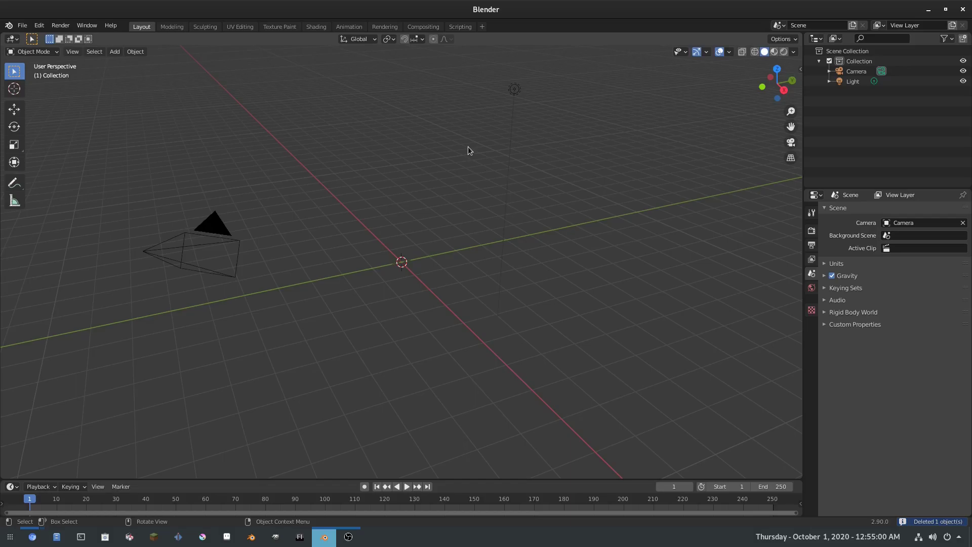
{"action": "left_click", "coordinate": [216, 241]}
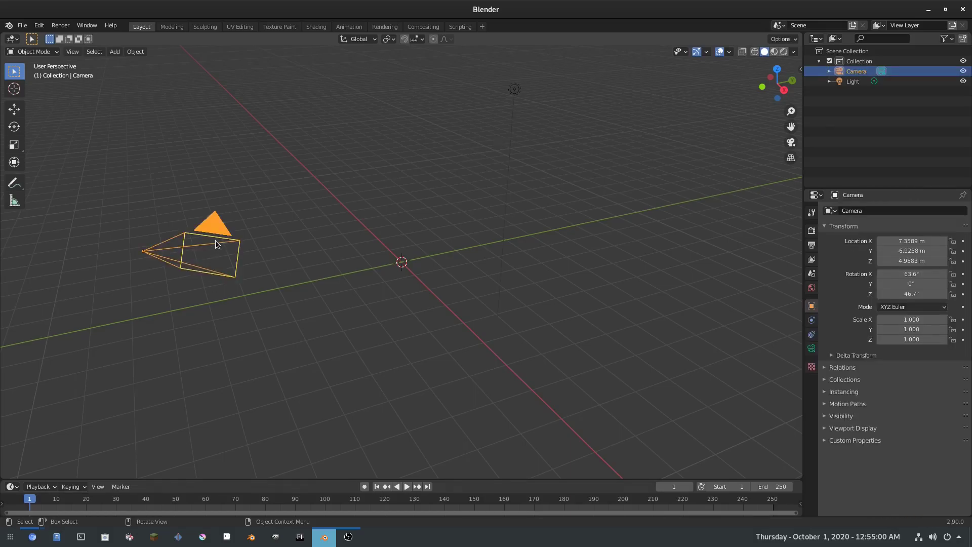
{"action": "key", "text": "Delete"}
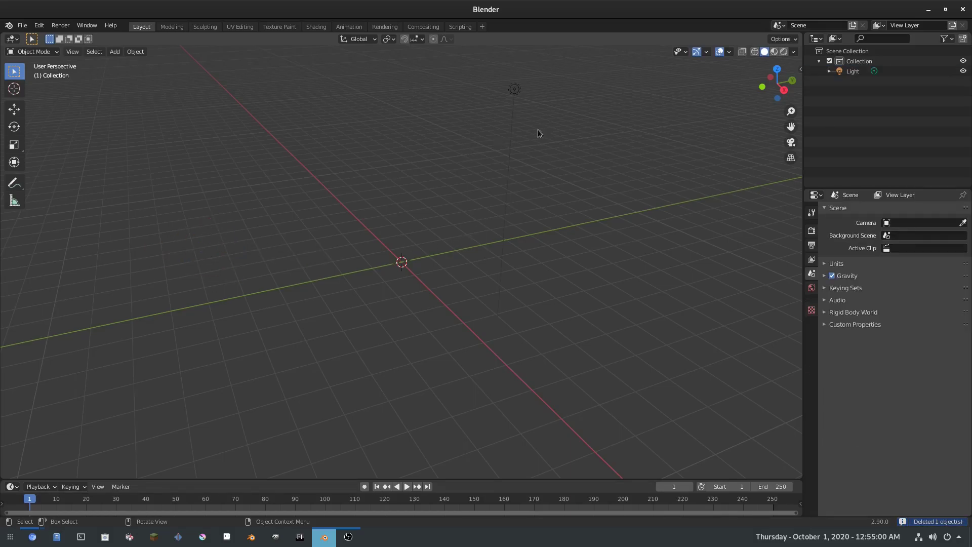
{"action": "left_click", "coordinate": [513, 94]}
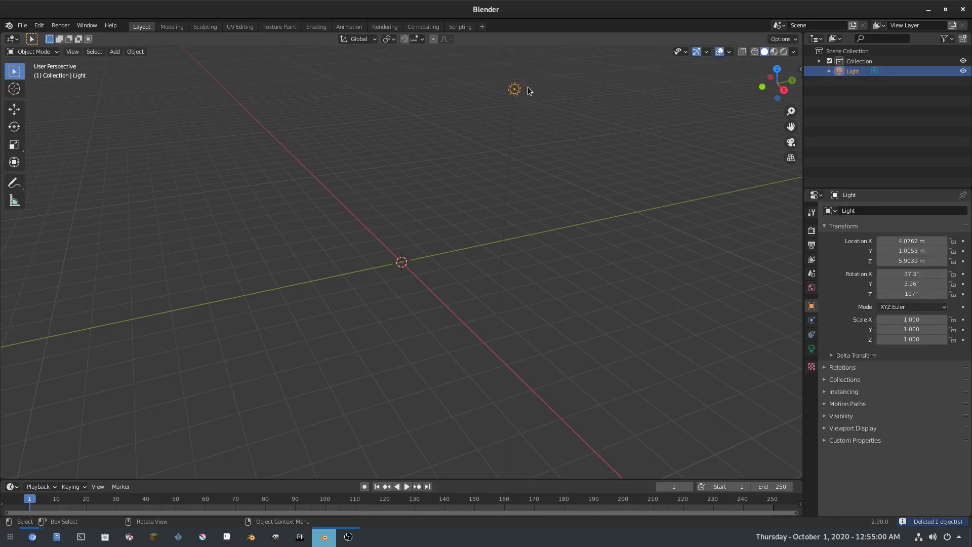
{"action": "middle_click_drag", "start_coordinate": [483, 230], "coordinate": [528, 241]}
{"action": "key", "text": "Delete"}
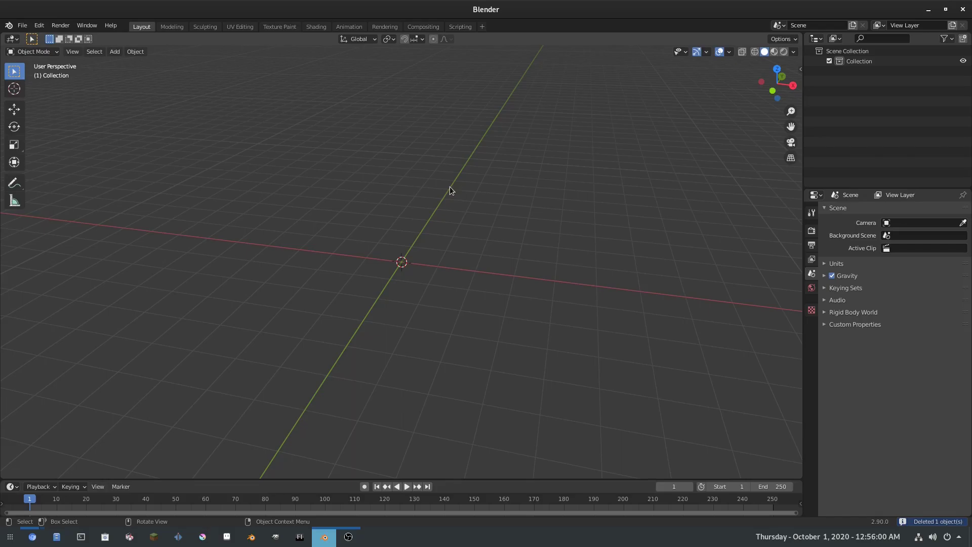
- Add a cone mesh and set its vertex count to 3
{"action": "key", "text": "shift+a"}
{"action": "mouse_move", "coordinate": [450, 187]}
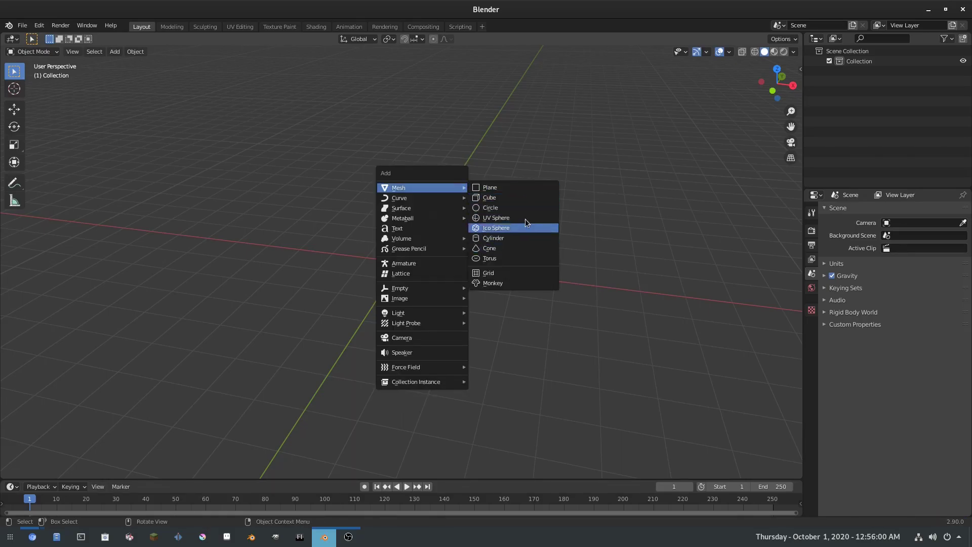
{"action": "left_click", "coordinate": [494, 248]}
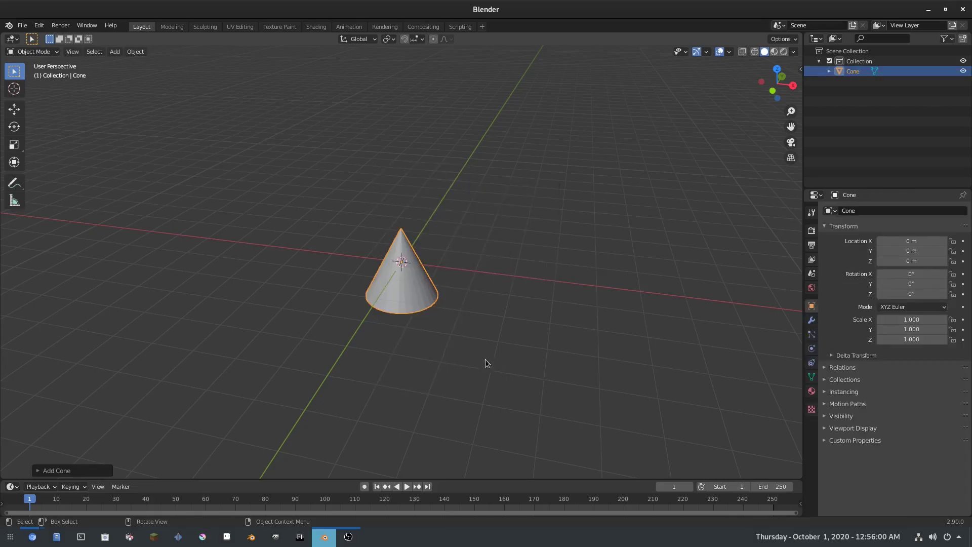
{"action": "scroll", "coordinate": [479, 362], "scroll_direction": "up", "scroll_amount": 3}
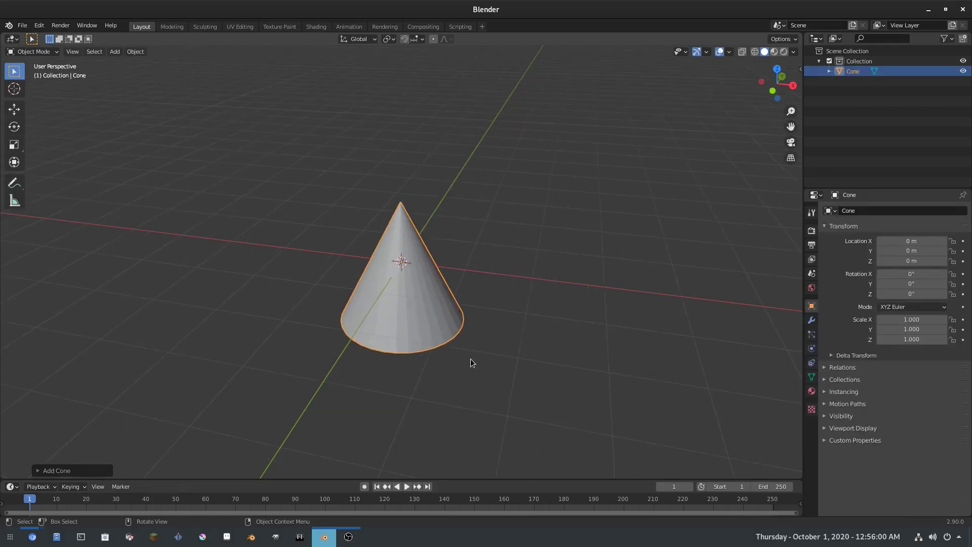
{"action": "left_click", "coordinate": [47, 471]}
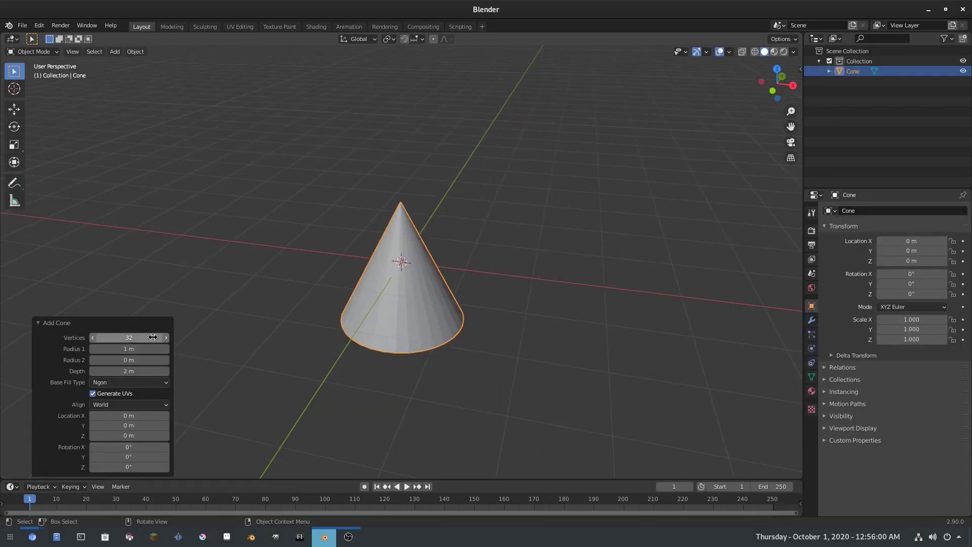
{"action": "left_click_drag", "start_coordinate": [129, 337], "coordinate": [101, 337]}
- Delete the cone's apex vertex in Edit Mode so only the flat triangular base remains, and return to Object Mode
{"action": "middle_click_drag", "start_coordinate": [464, 342], "coordinate": [433, 285]}
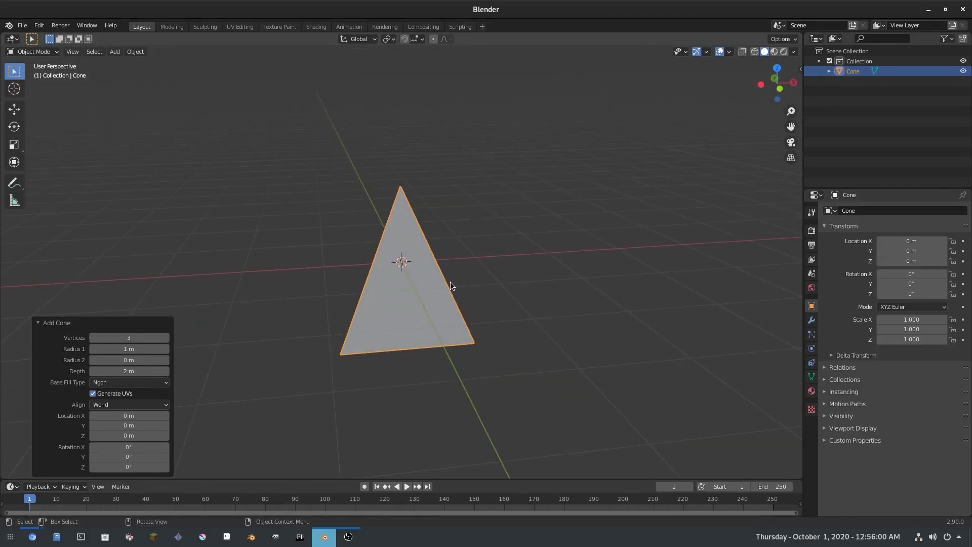
{"action": "key", "text": "Tab"}
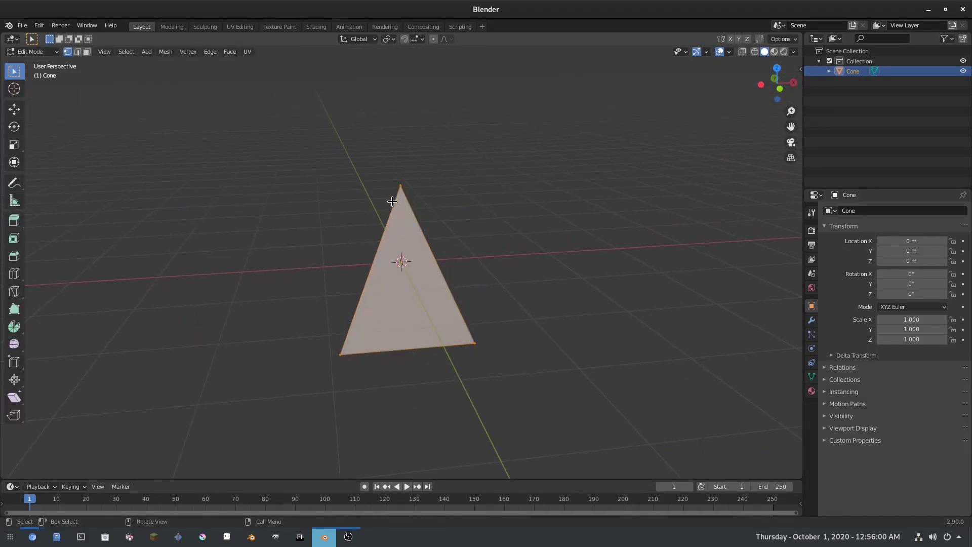
{"action": "left_click", "coordinate": [400, 187]}
{"action": "key", "text": "x"}
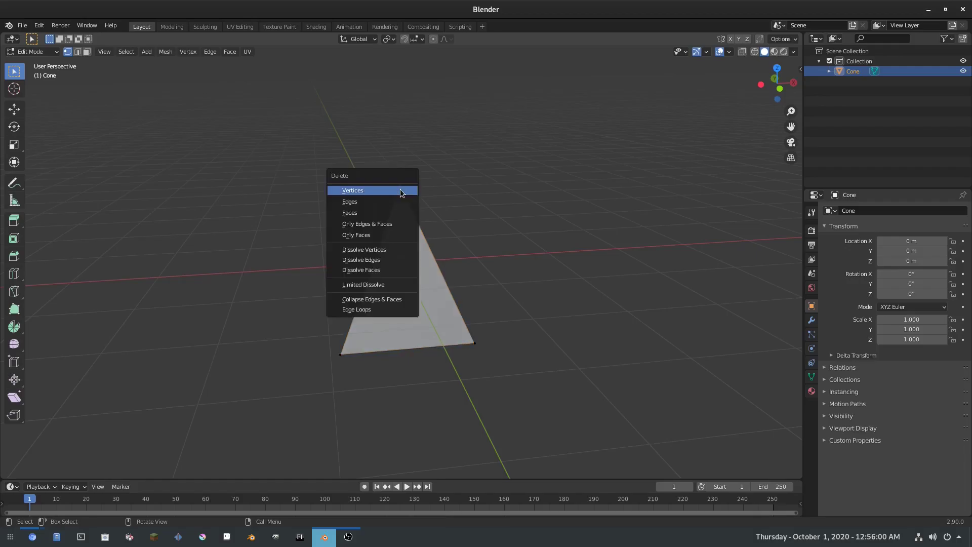
{"action": "left_click", "coordinate": [400, 191]}
{"action": "middle_click_drag", "start_coordinate": [436, 265], "coordinate": [432, 334]}
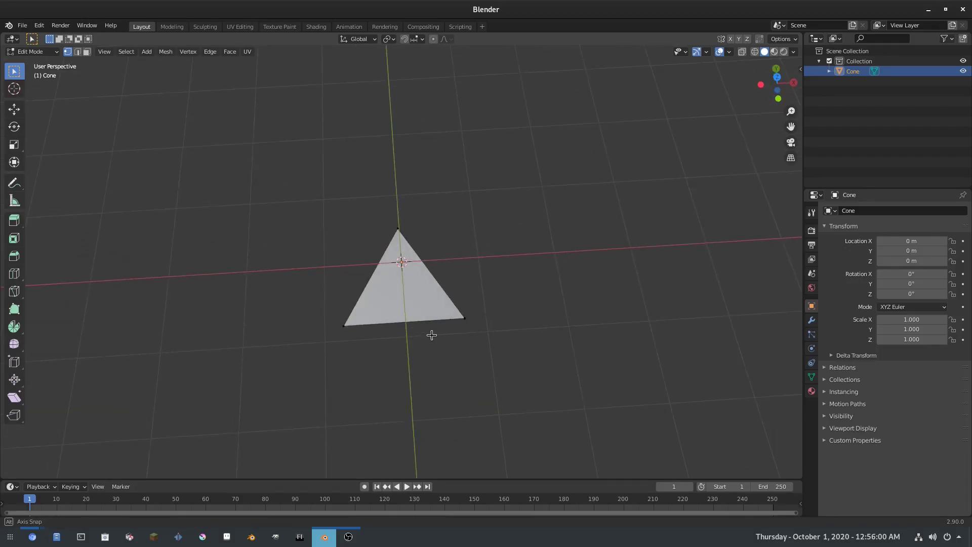
{"action": "middle_click_drag", "start_coordinate": [443, 282], "coordinate": [421, 345]}
{"action": "key", "text": "Tab"}
{"action": "key", "text": "g"}
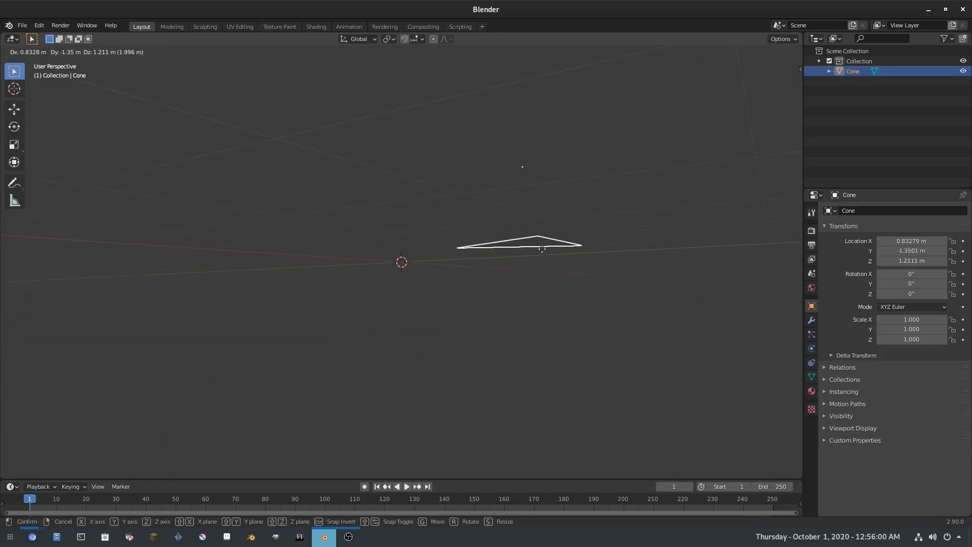
{"action": "left_click", "coordinate": [483, 380]}
{"action": "key", "text": "r"}
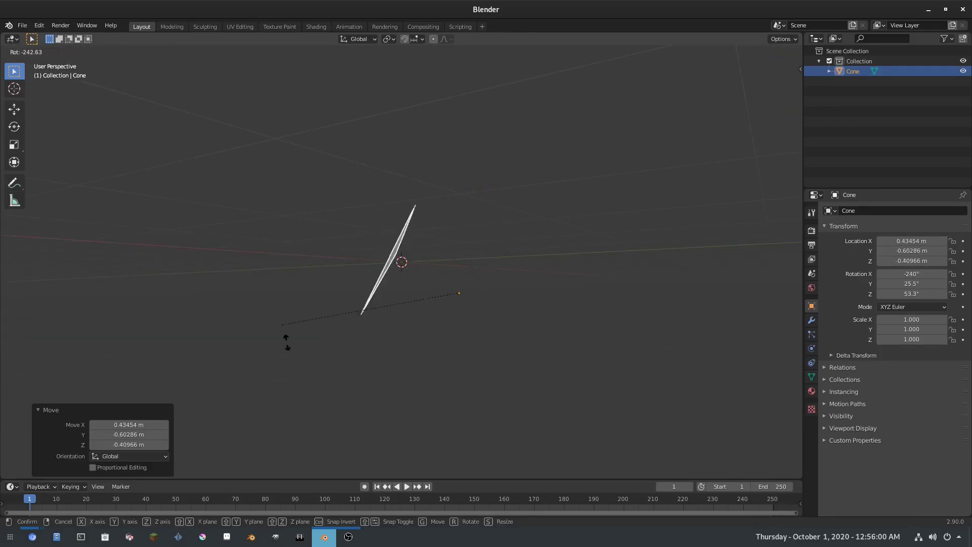
{"action": "key", "text": "Escape"}
{"action": "key", "text": "ctrl+z"}
- Set the triangle's origin to its geometry
{"action": "middle_click_drag", "start_coordinate": [594, 330], "coordinate": [484, 281]}
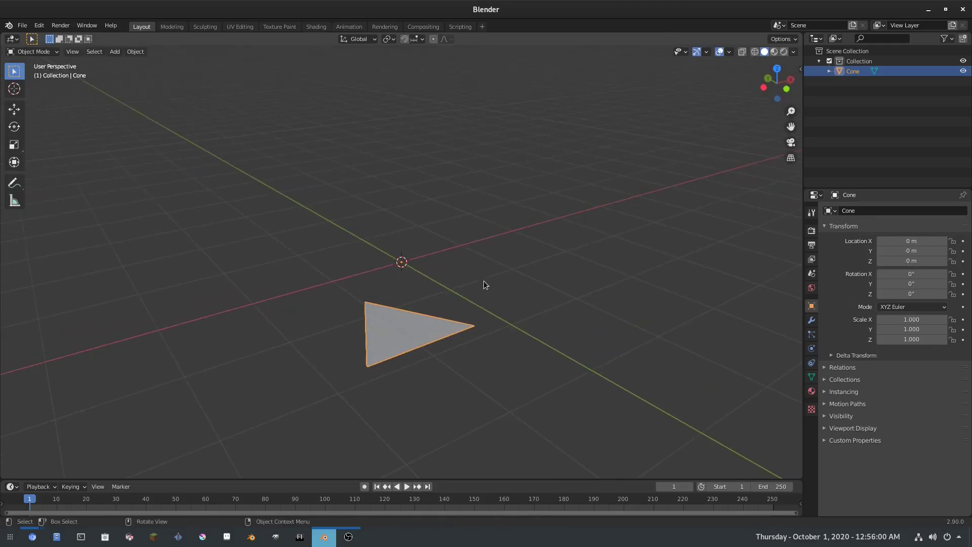
{"action": "scroll", "coordinate": [414, 349], "scroll_direction": "up", "scroll_amount": 2}
{"action": "left_click", "coordinate": [135, 52]}
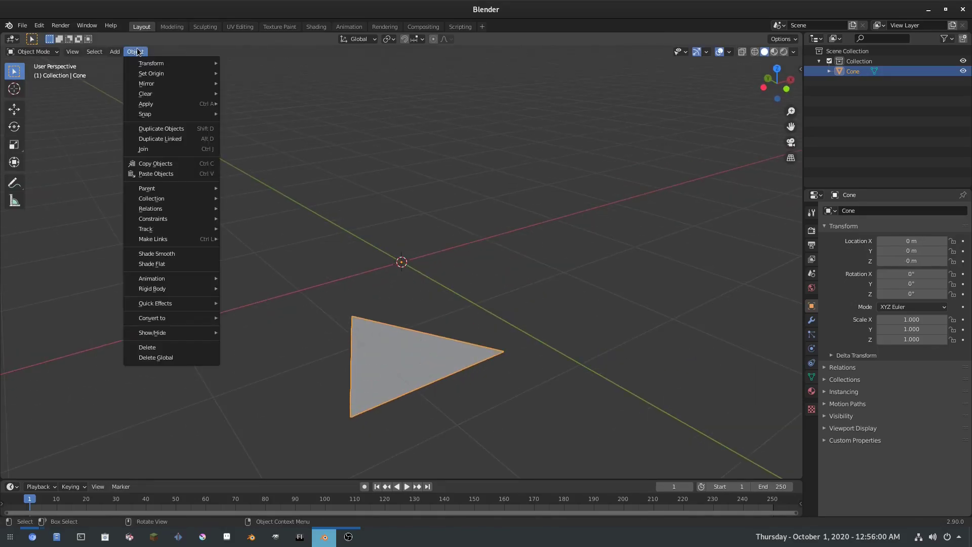
{"action": "mouse_move", "coordinate": [151, 73]}
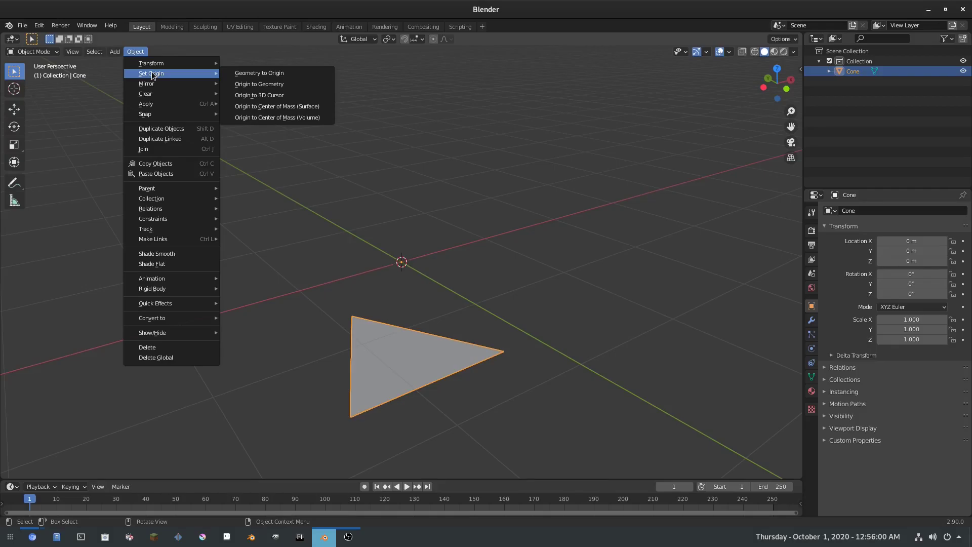
{"action": "left_click", "coordinate": [299, 84]}
{"action": "middle_click_drag", "start_coordinate": [497, 233], "coordinate": [514, 240]}
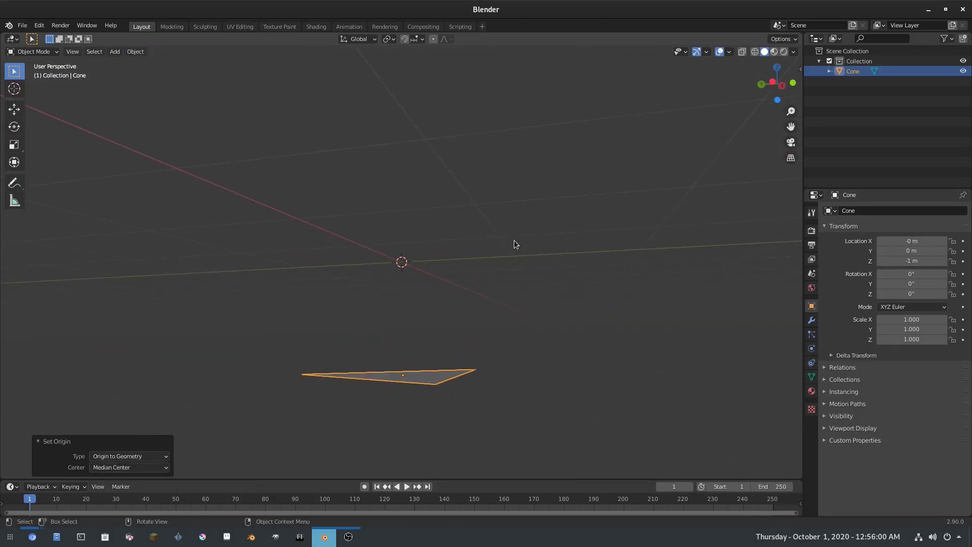
{"action": "key", "text": "r"}
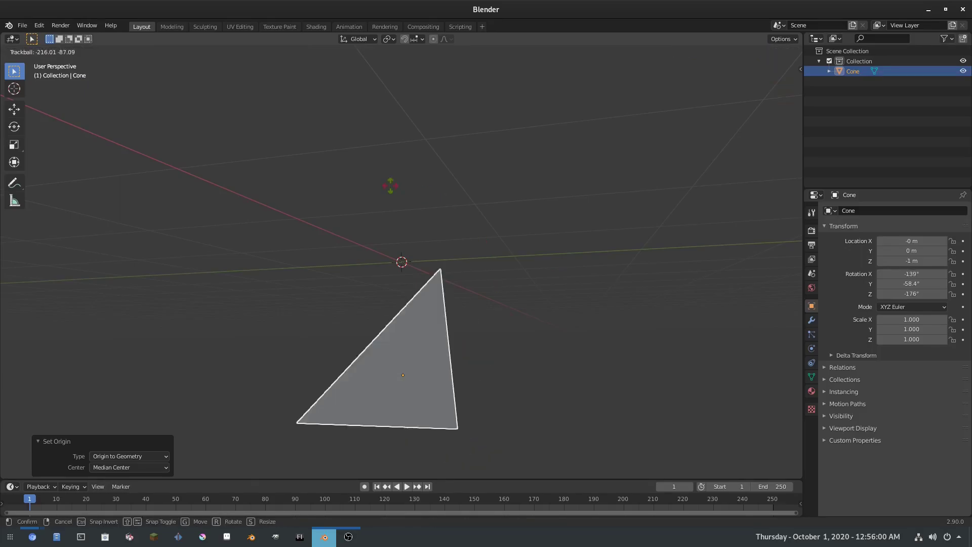
{"action": "key", "text": "Escape"}
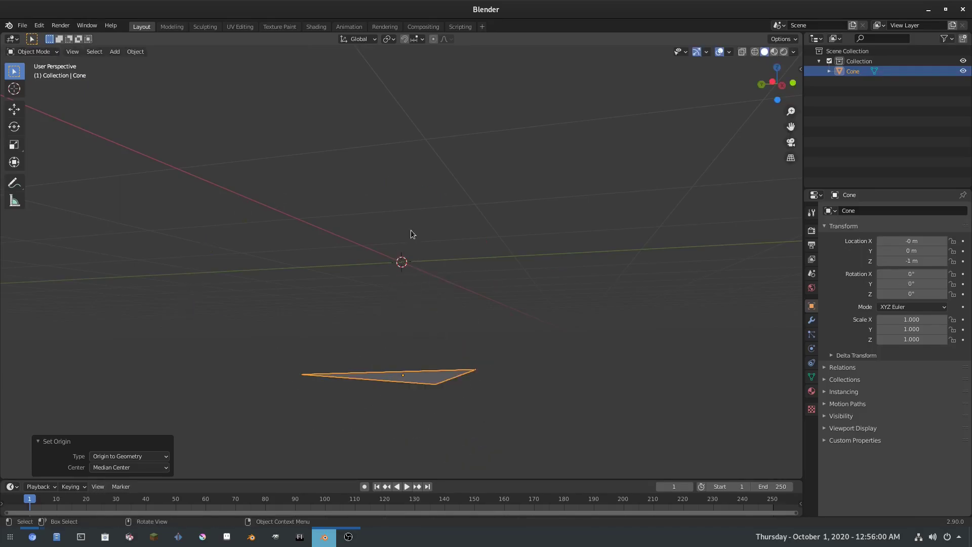
- Set the triangle's Z location to 0 m
{"action": "left_click", "coordinate": [800, 69]}
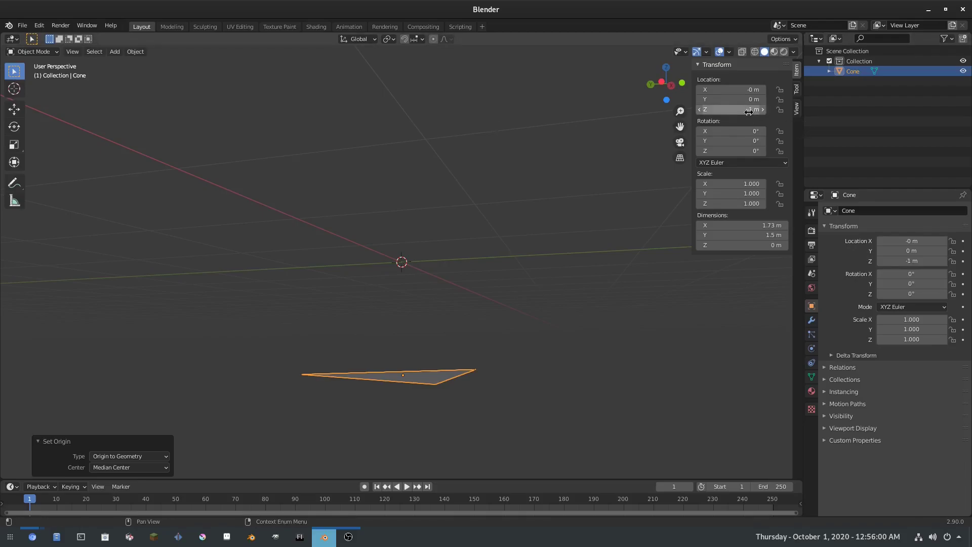
{"action": "left_click", "coordinate": [708, 110]}
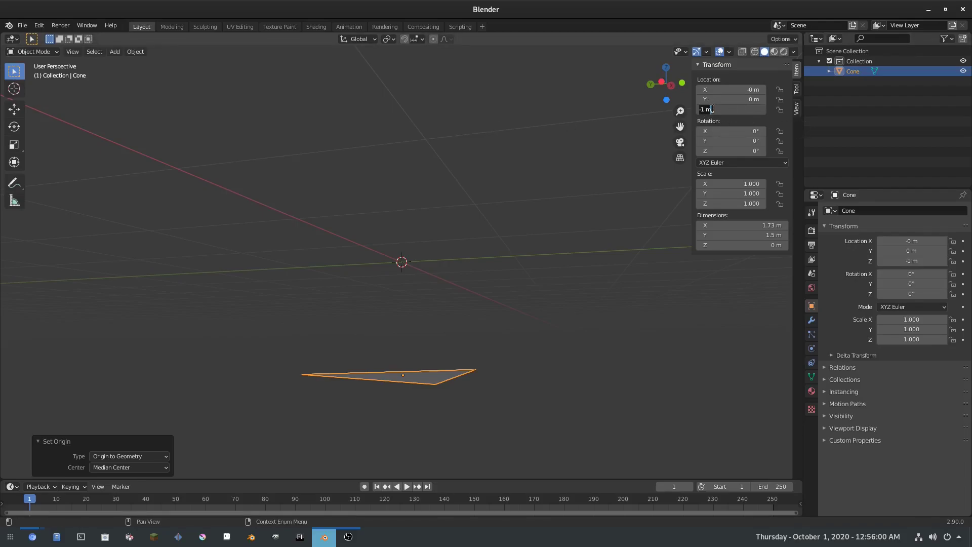
{"action": "type", "text": "0"}
{"action": "key", "text": "Return"}
{"action": "left_click_drag", "start_coordinate": [693, 122], "coordinate": [805, 136]}
{"action": "middle_click_drag", "start_coordinate": [478, 277], "coordinate": [454, 193]}
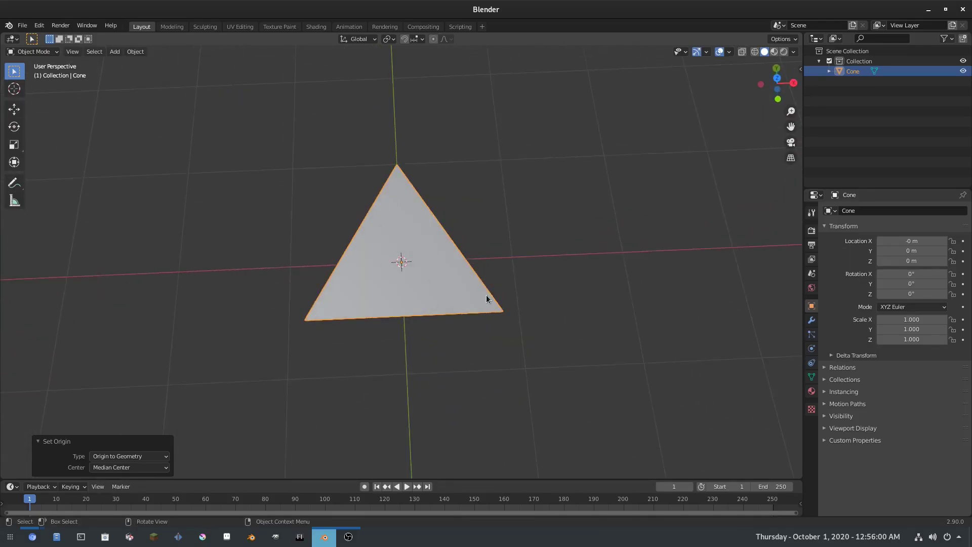
{"action": "mouse_move", "coordinate": [486, 295]}
{"action": "middle_mouse_down"}
{"action": "mouse_move", "coordinate": [473, 310]}
{"action": "mouse_move", "coordinate": [499, 317]}
{"action": "mouse_move", "coordinate": [492, 292]}
{"action": "middle_mouse_up"}
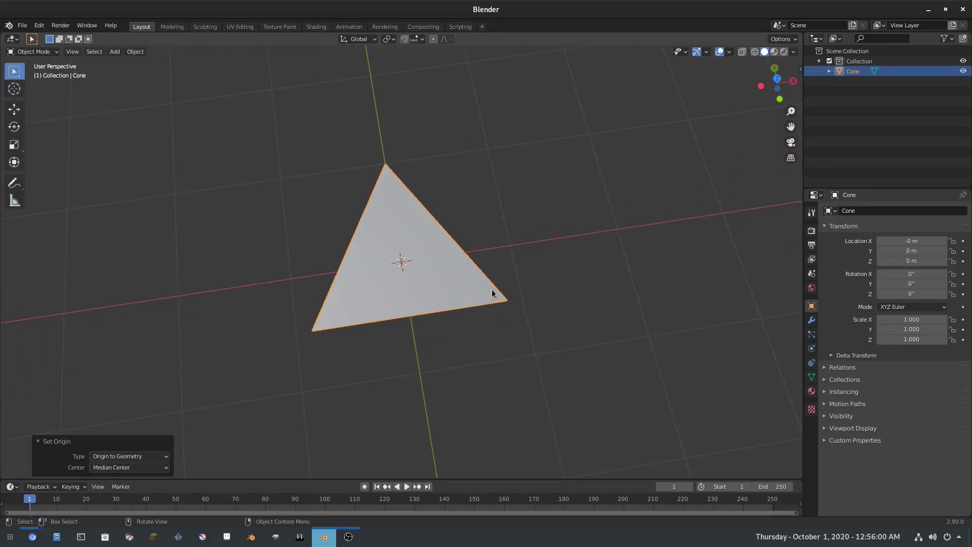
{"action": "middle_click_drag", "start_coordinate": [477, 261], "coordinate": [474, 251]}
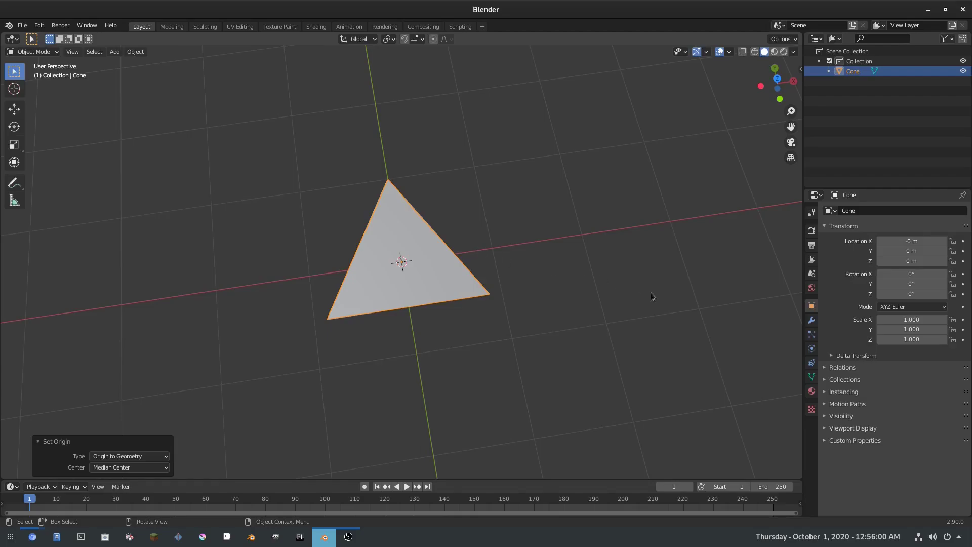
- Assign the existing material named Material to the triangle and change its surface shader to Emission
{"action": "left_click", "coordinate": [810, 391]}
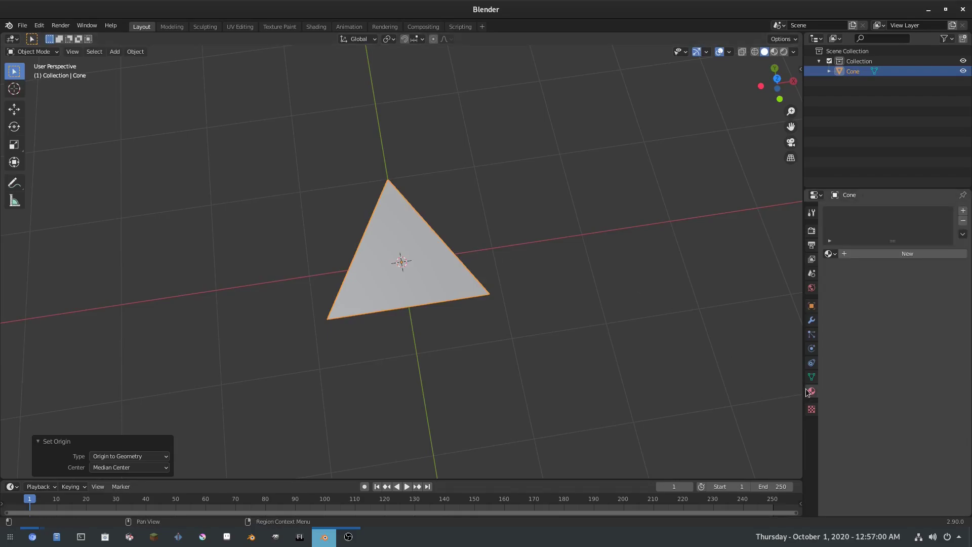
{"action": "left_click", "coordinate": [831, 253]}
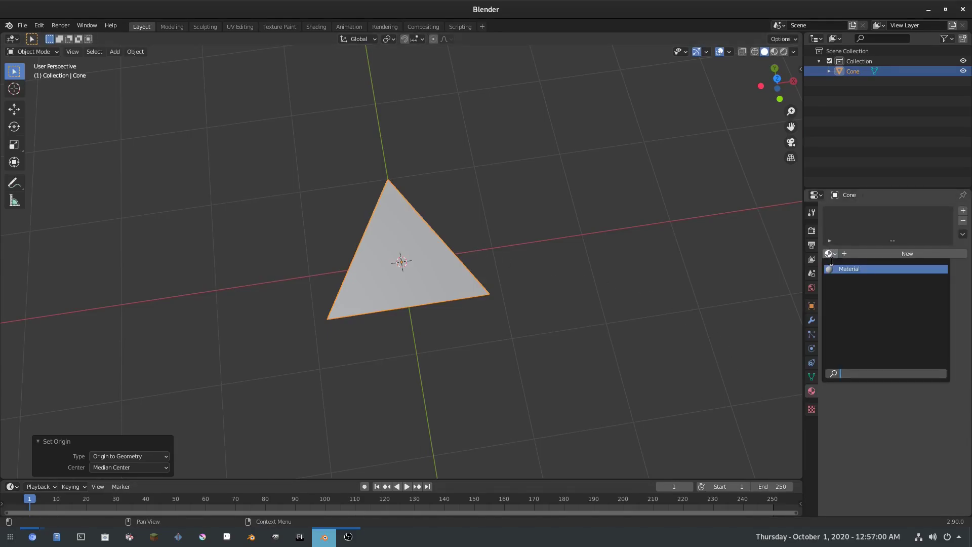
{"action": "left_click", "coordinate": [831, 270]}
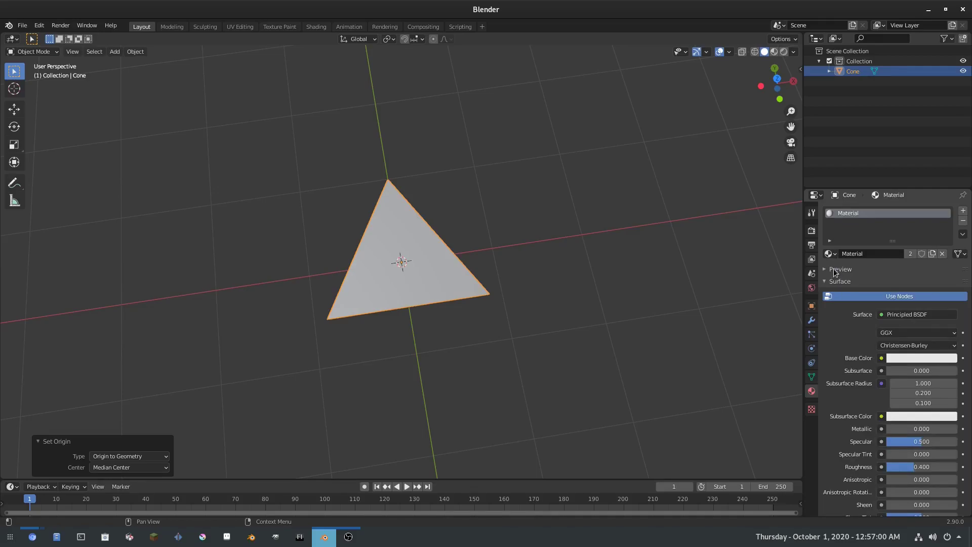
{"action": "left_click", "coordinate": [915, 315]}
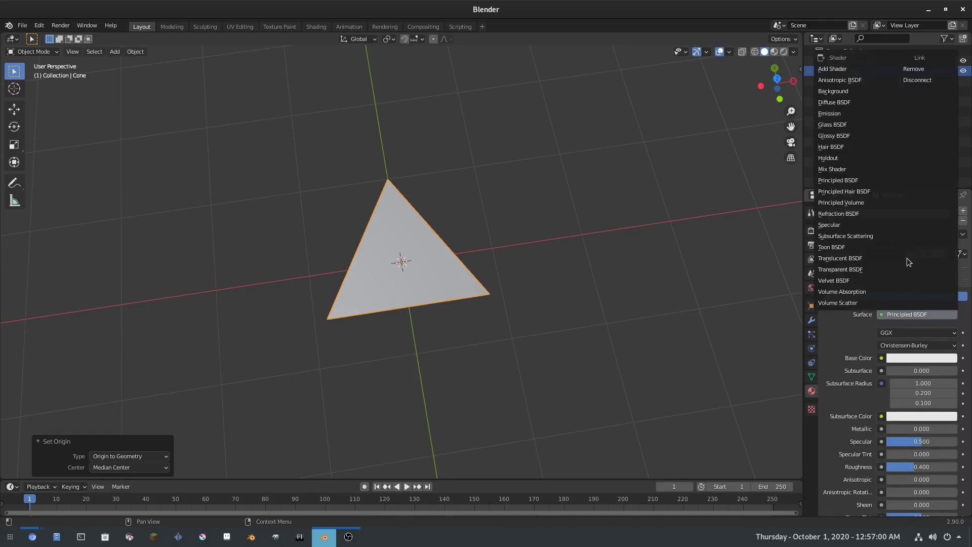
{"action": "left_click", "coordinate": [836, 115]}
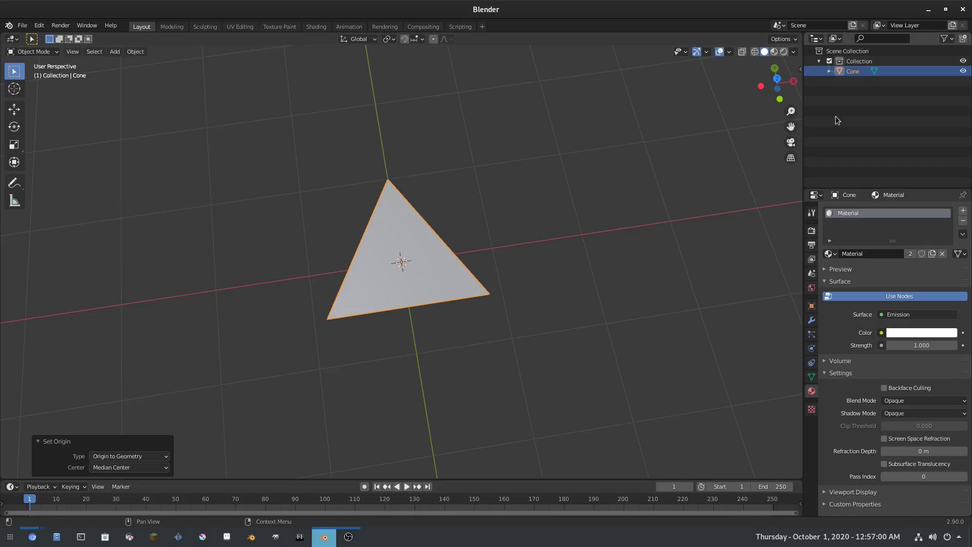
- Set the scene's color management View Transform to Standard and return to the triangle's material settings
{"action": "left_click", "coordinate": [812, 231]}
{"action": "left_click", "coordinate": [888, 461]}
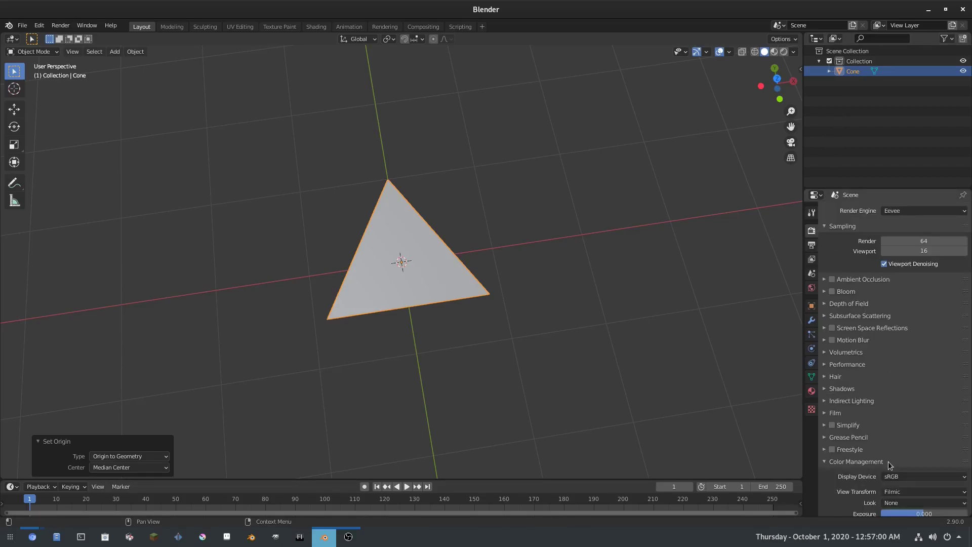
{"action": "scroll", "coordinate": [890, 459], "scroll_direction": "down", "scroll_amount": 2}
{"action": "left_click", "coordinate": [895, 447]}
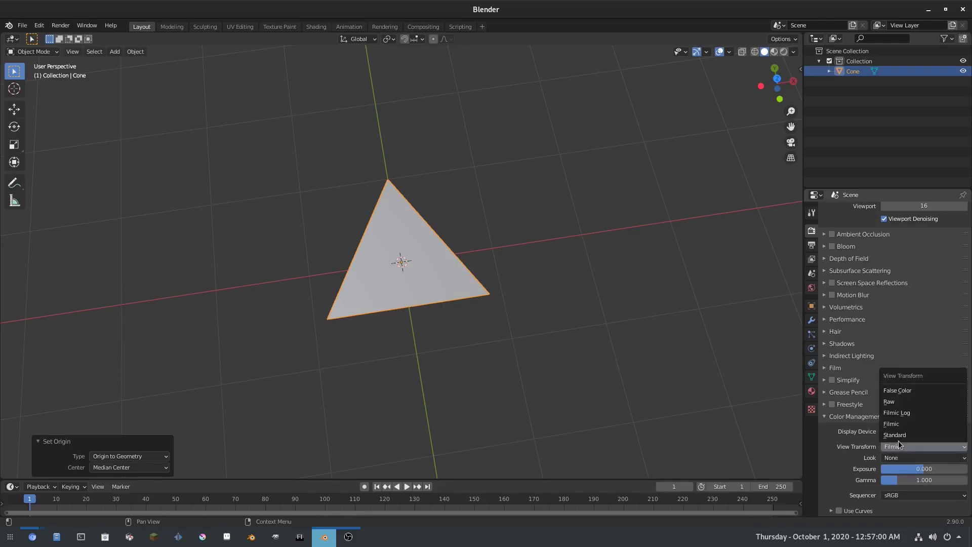
{"action": "left_click", "coordinate": [907, 435]}
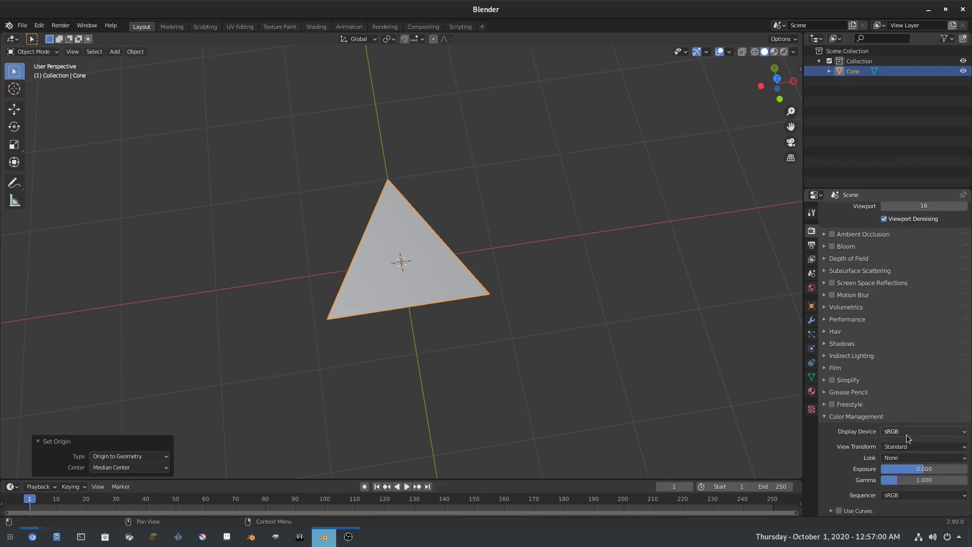
{"action": "left_click", "coordinate": [813, 391]}
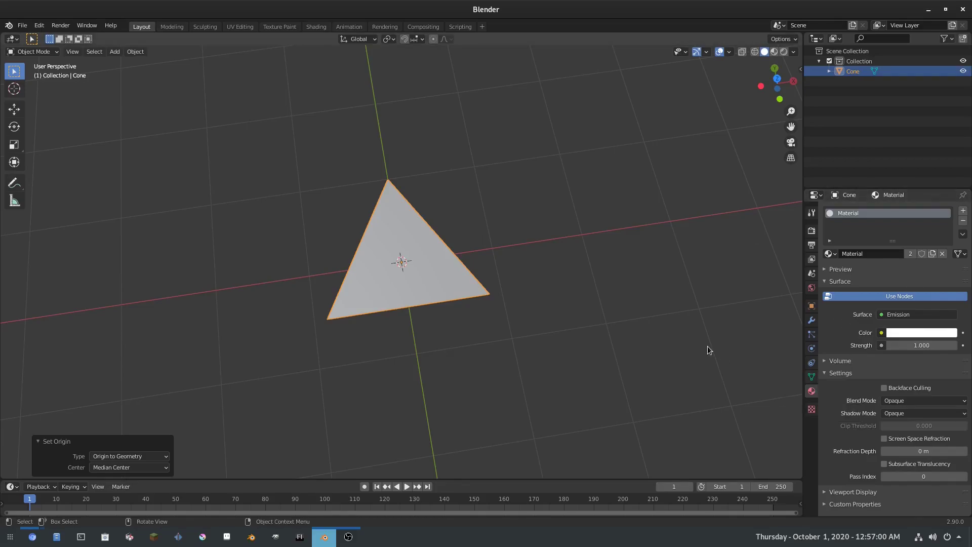
{"action": "middle_click_drag", "start_coordinate": [430, 208], "coordinate": [431, 209]}
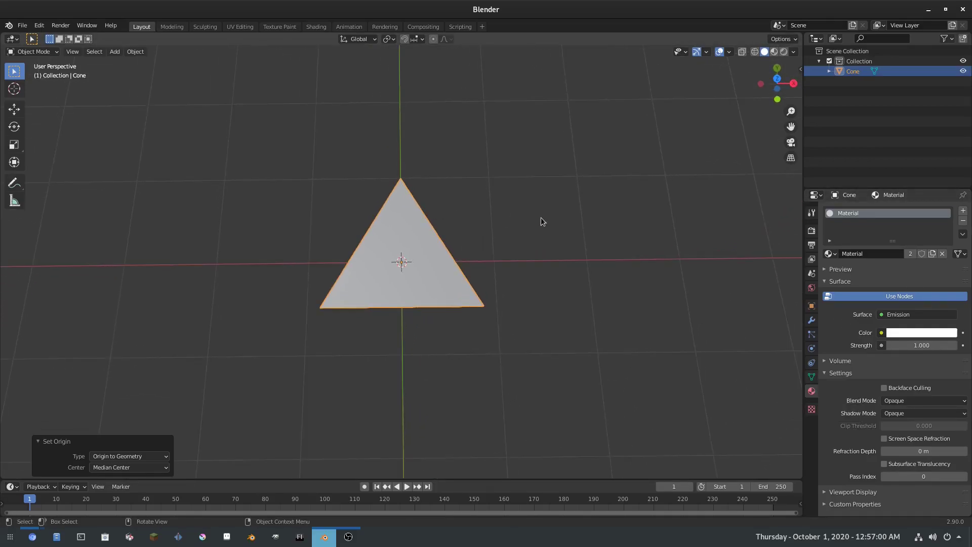
{"action": "key", "text": "r"}
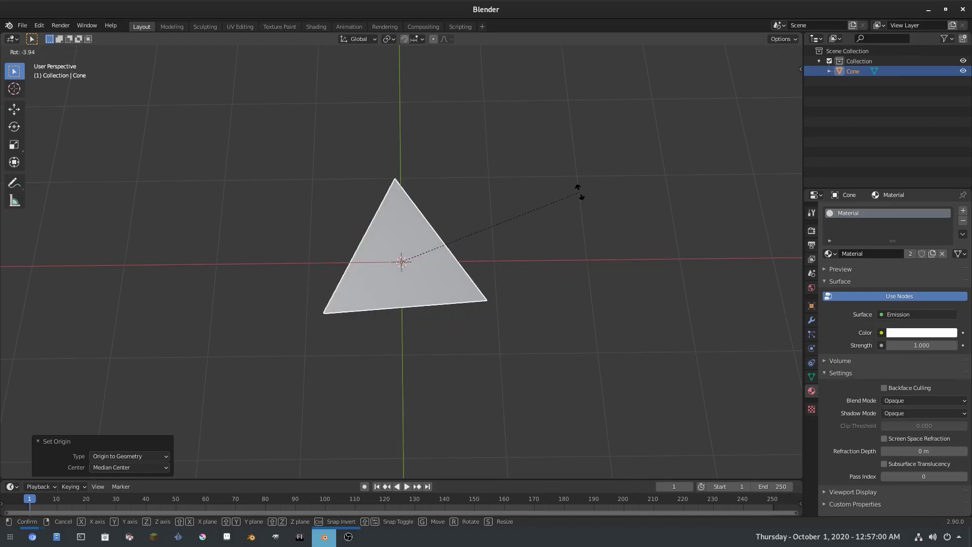
{"action": "key", "text": "Escape"}
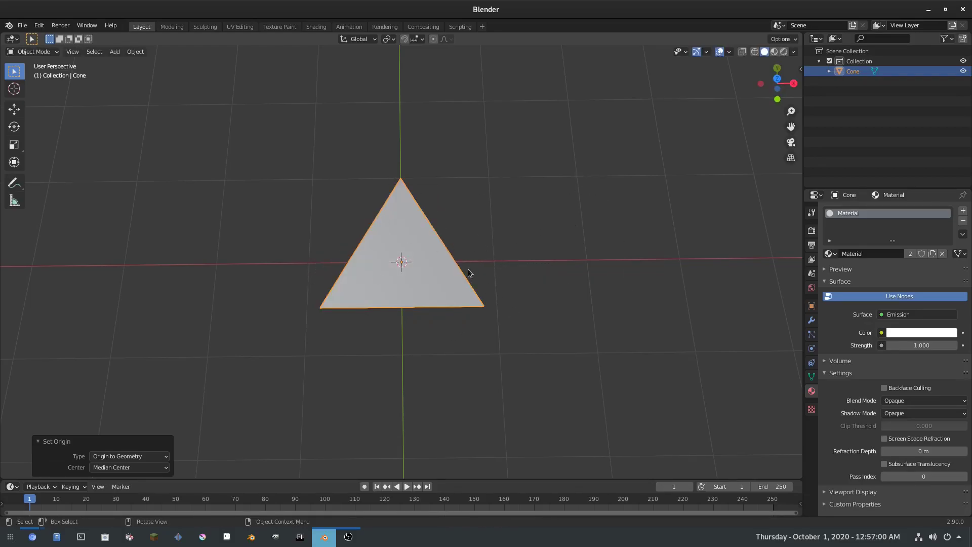
- Add a camera at the world origin, aligned with the front view
{"action": "key", "text": "KP_1"}
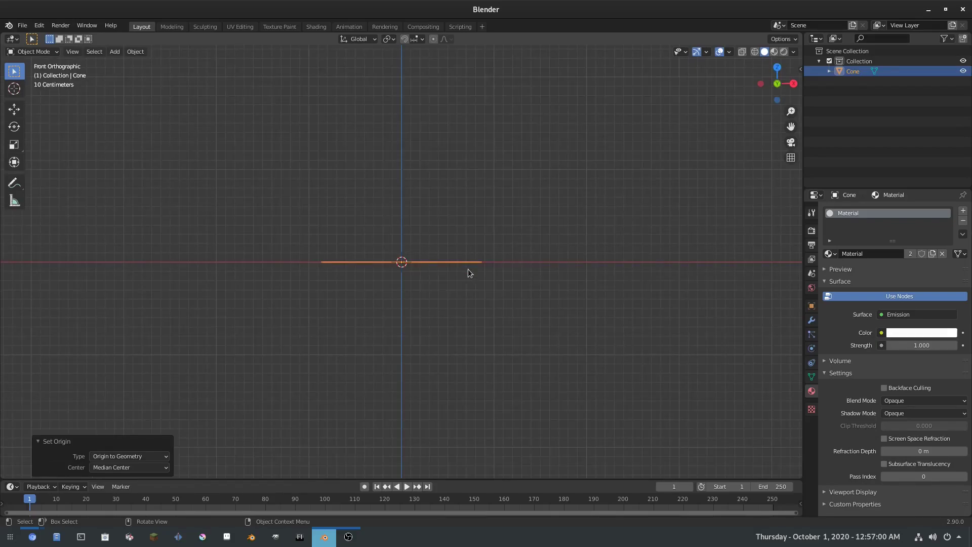
{"action": "key", "text": "shift+a"}
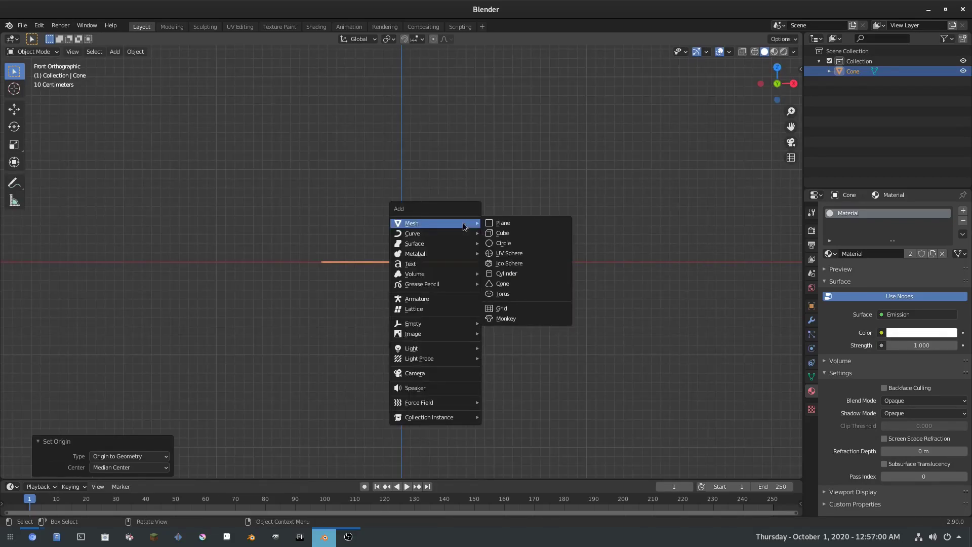
{"action": "left_click", "coordinate": [439, 373]}
- Move the camera about 8.54 m in the negative Y direction and look through it
{"action": "mouse_move", "coordinate": [596, 266]}
{"action": "middle_mouse_down"}
{"action": "mouse_move", "coordinate": [540, 295]}
{"action": "mouse_move", "coordinate": [592, 272]}
{"action": "middle_mouse_up"}
{"action": "scroll", "coordinate": [593, 273], "scroll_direction": "down", "scroll_amount": 4}
{"action": "key", "text": "g"}
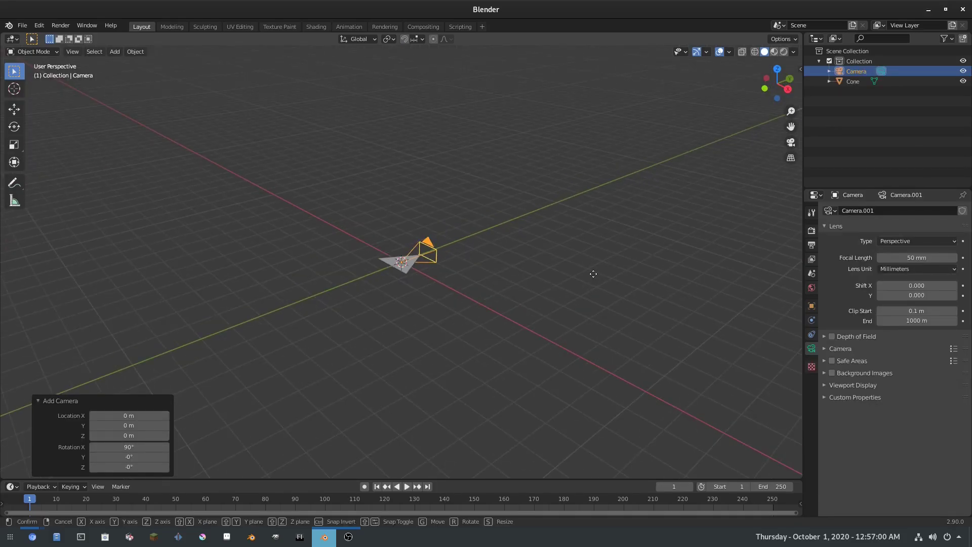
{"action": "key", "text": "y"}
{"action": "left_click", "coordinate": [365, 330]}
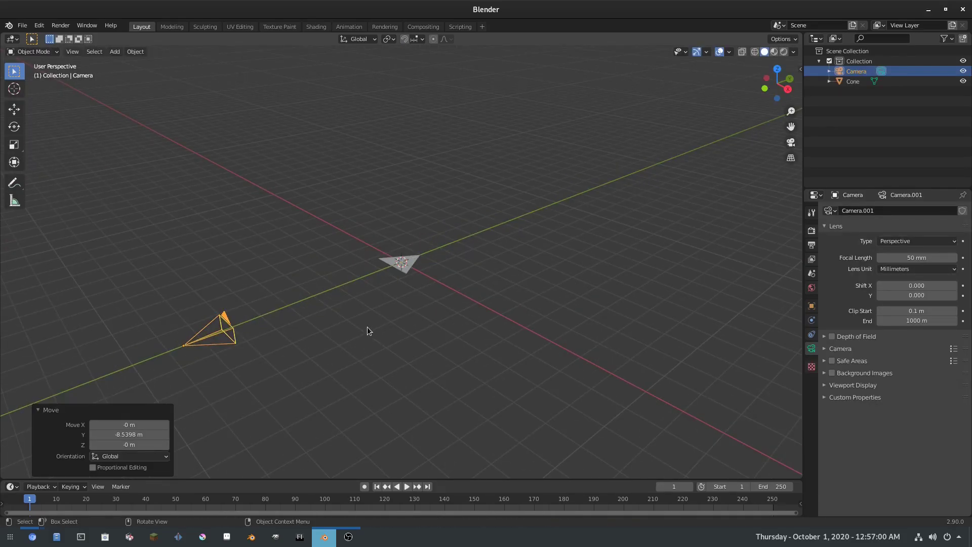
{"action": "key", "text": "KP_0"}
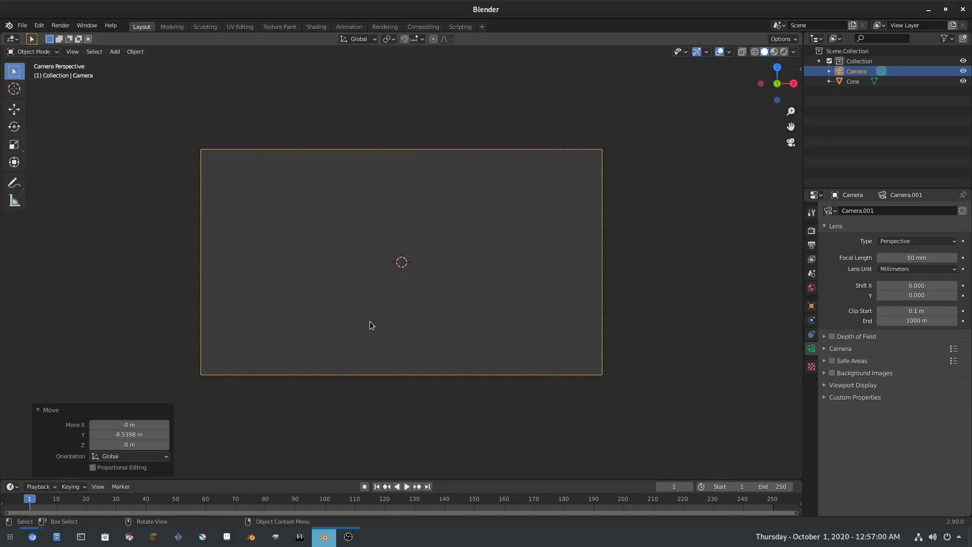
- Rotate the triangle 90° about the global X axis so it faces the camera, and look through the camera
{"action": "left_click", "coordinate": [423, 258]}
{"action": "left_click", "coordinate": [405, 259]}
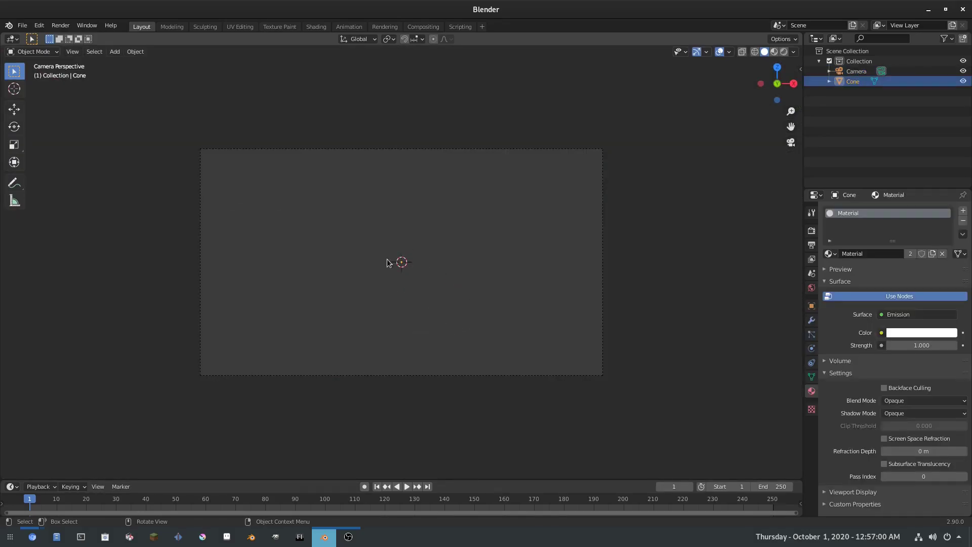
{"action": "middle_click_drag", "start_coordinate": [390, 261], "coordinate": [420, 312]}
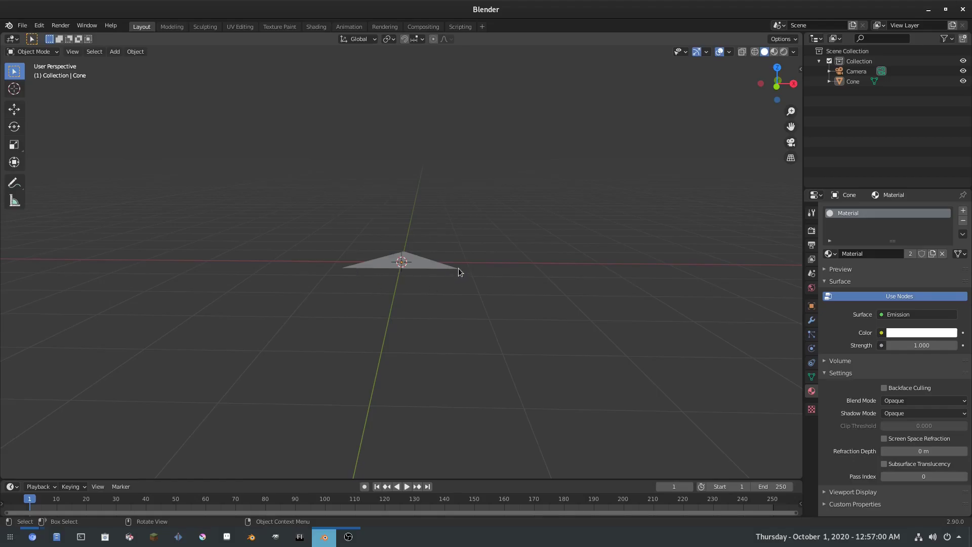
{"action": "key", "text": "KP_0"}
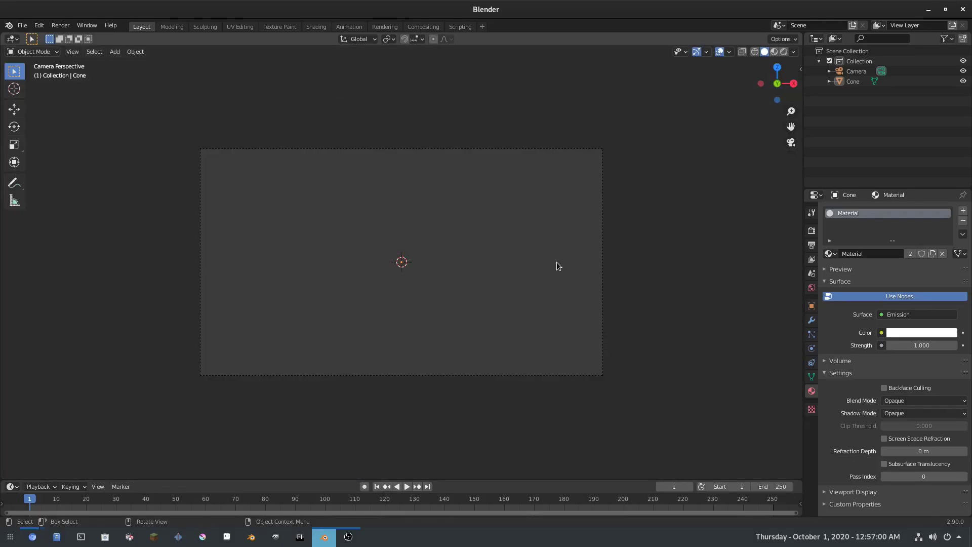
{"action": "key", "text": "x"}
{"action": "middle_click_drag", "start_coordinate": [510, 257], "coordinate": [521, 324]}
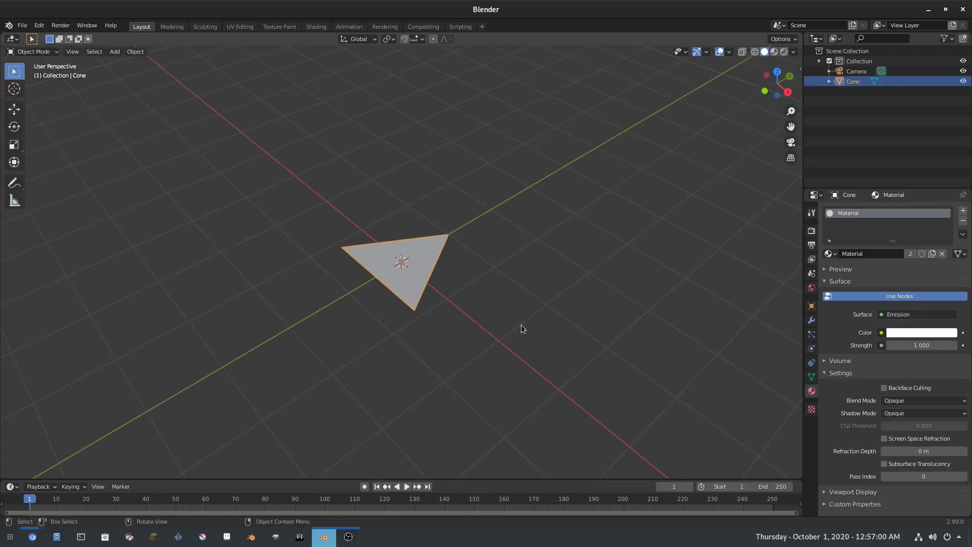
{"action": "key", "text": "r"}
{"action": "key", "text": "x"}
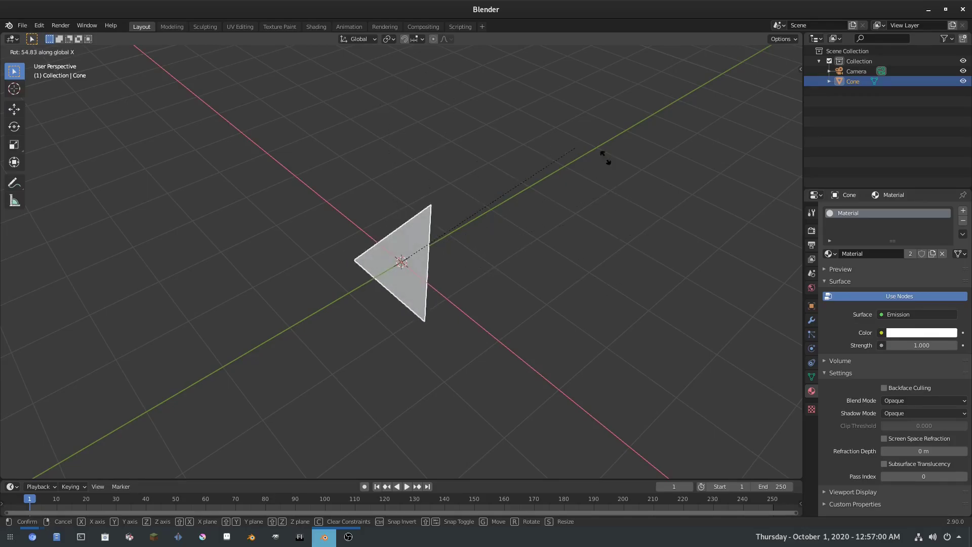
{"action": "type", "text": "90"}
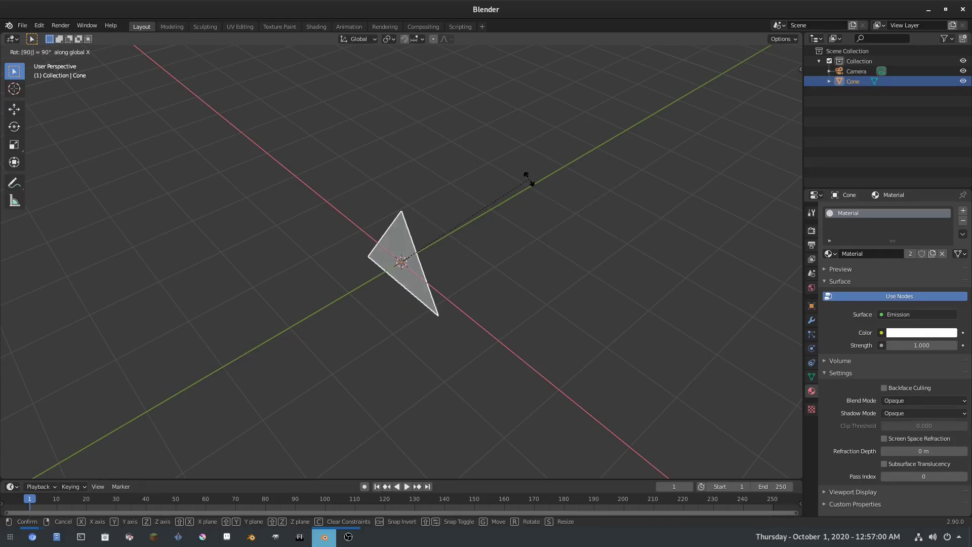
{"action": "key", "text": "Return"}
{"action": "middle_click_drag", "start_coordinate": [540, 184], "coordinate": [359, 256]}
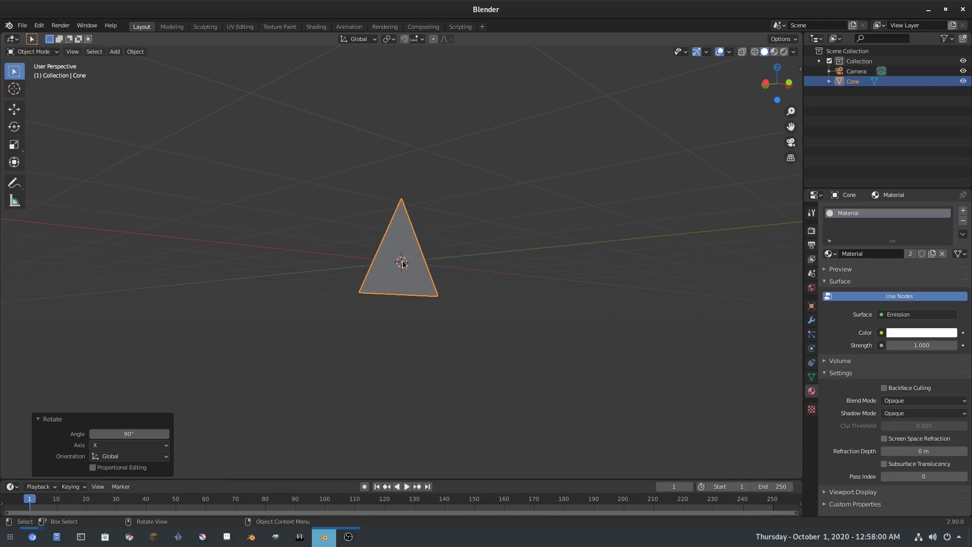
{"action": "key", "text": "KP_0"}
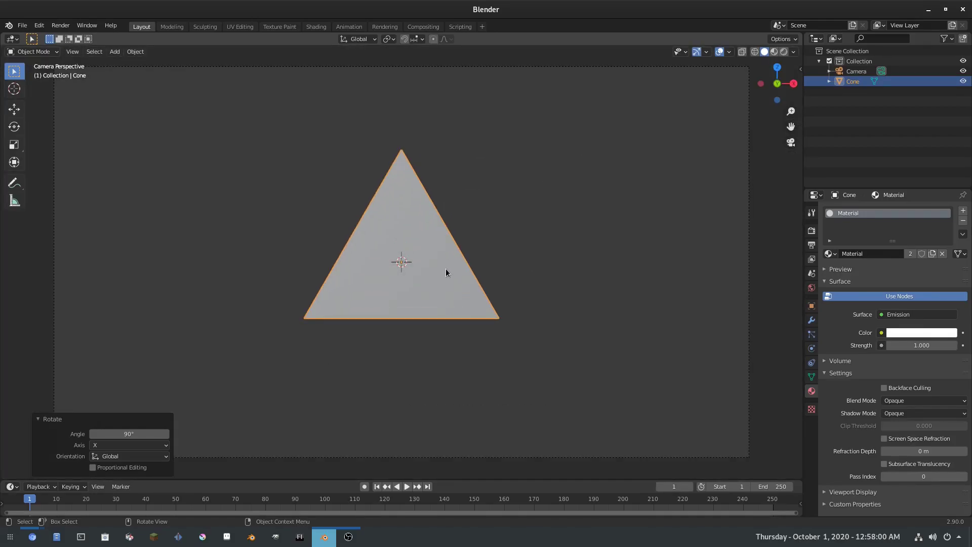
{"action": "scroll", "coordinate": [450, 274], "scroll_direction": "down", "scroll_amount": 2}
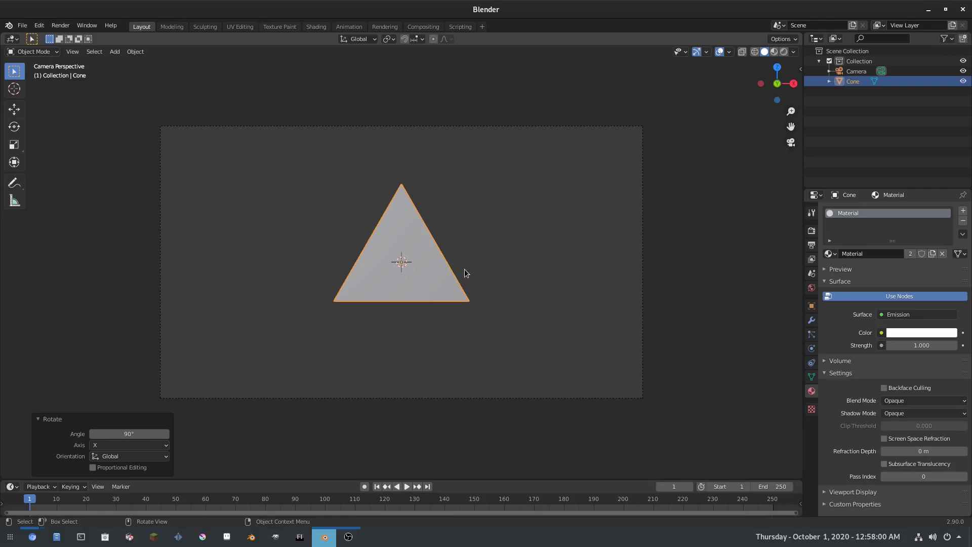
{"action": "key", "text": "r"}
{"action": "key", "text": "r"}
{"action": "key", "text": "Escape"}
{"action": "scroll", "coordinate": [486, 332], "scroll_direction": "down", "scroll_amount": 1}
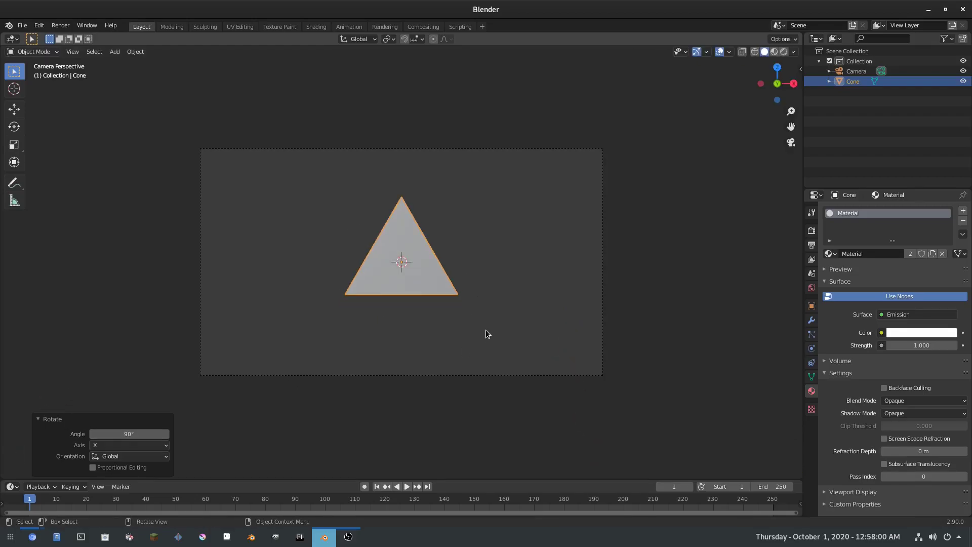
- Move the whole triangle down about 0.18 m along the global Z axis
{"action": "scroll", "coordinate": [486, 332], "scroll_direction": "up", "scroll_amount": 3}
{"action": "key", "text": "Tab"}
{"action": "left_click", "coordinate": [403, 149]}
{"action": "key", "text": "g"}
{"action": "key", "text": "z"}
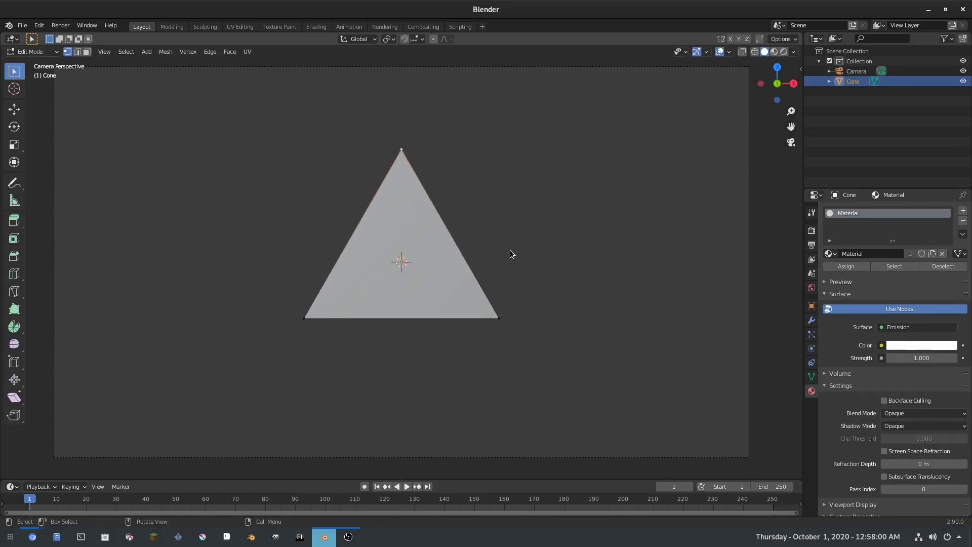
{"action": "key", "text": "Tab"}
{"action": "scroll", "coordinate": [512, 281], "scroll_direction": "down", "scroll_amount": 3}
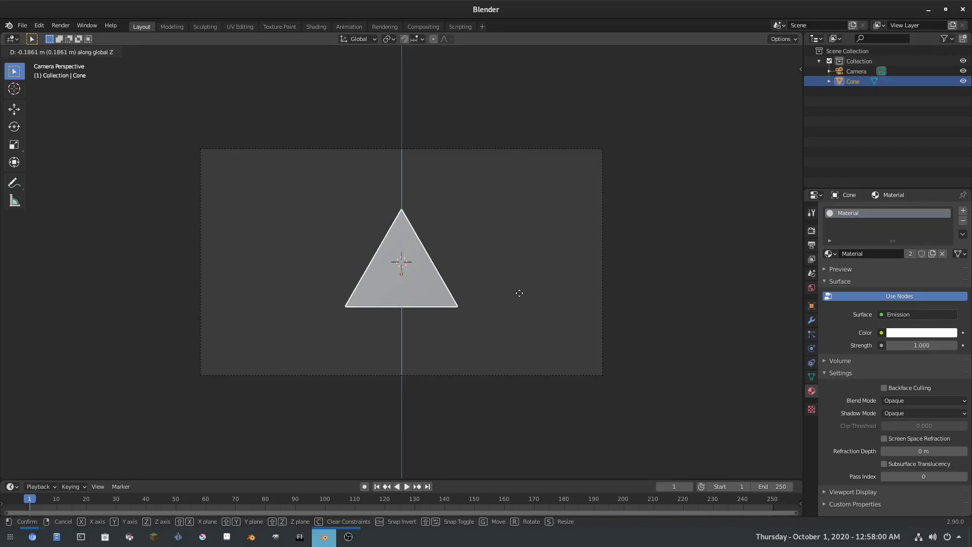
{"action": "left_click", "coordinate": [520, 294]}
{"action": "key", "text": "r"}
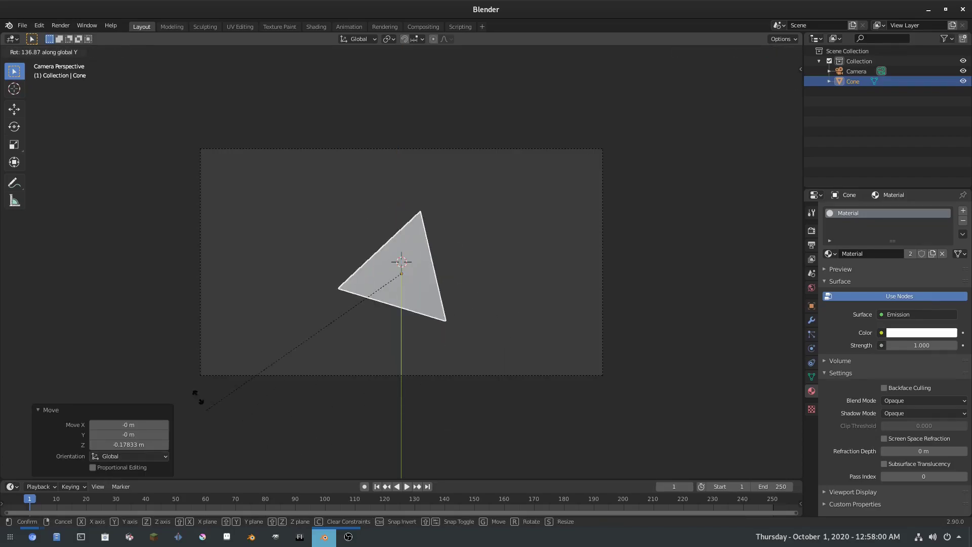
{"action": "key", "text": "y"}
{"action": "key", "text": "Escape"}
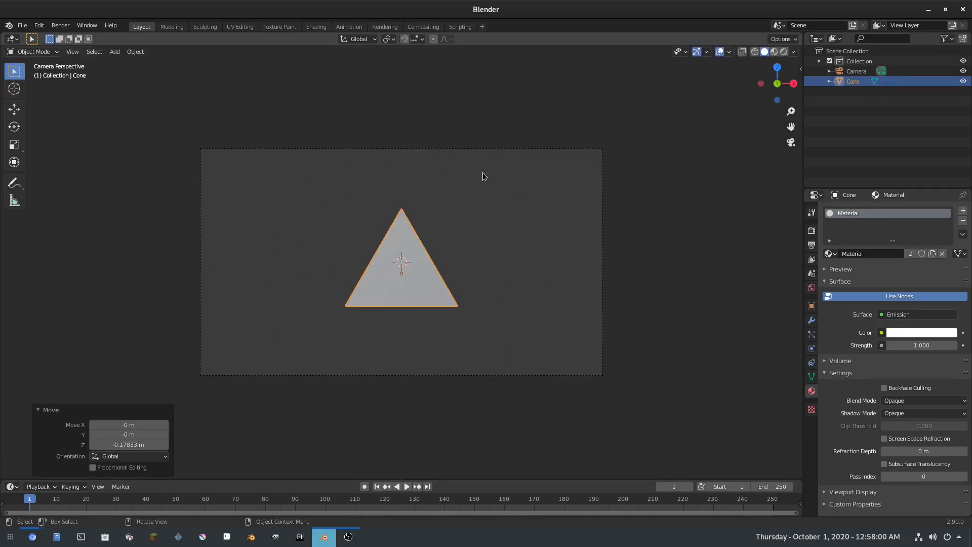
- Raise the triangle about 0.09 m along the global Z axis
{"action": "key", "text": "g"}
{"action": "key", "text": "z"}
{"action": "left_click", "coordinate": [560, 200]}
{"action": "key", "text": "r"}
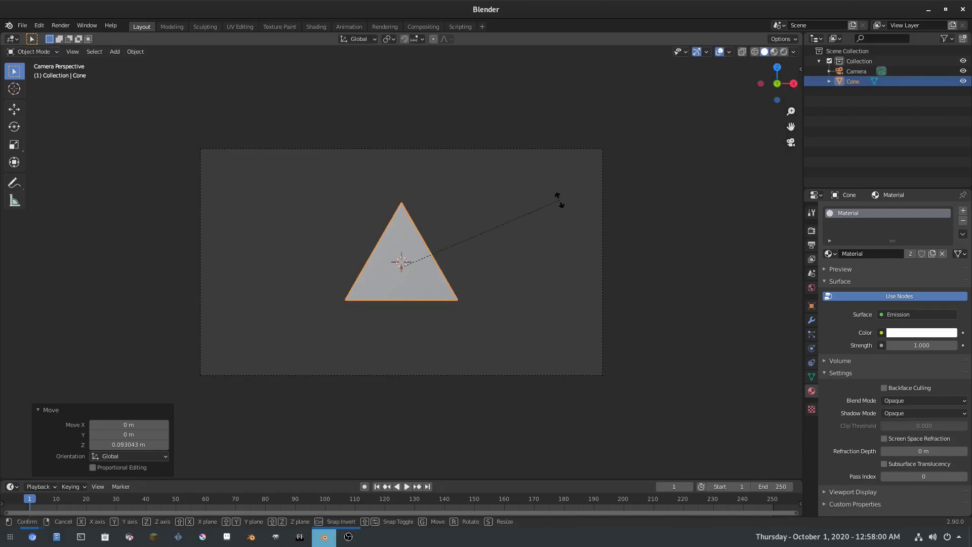
{"action": "key", "text": "y"}
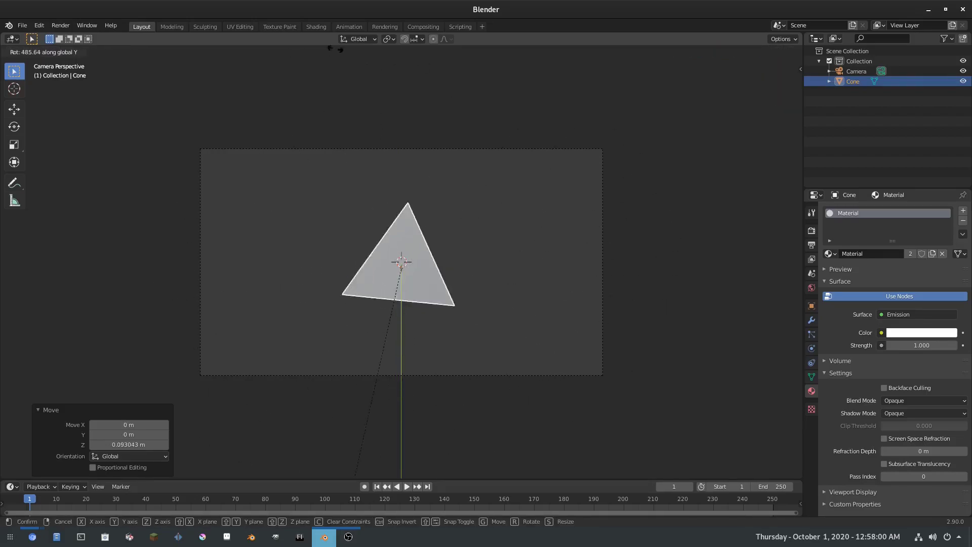
{"action": "key", "text": "Escape"}
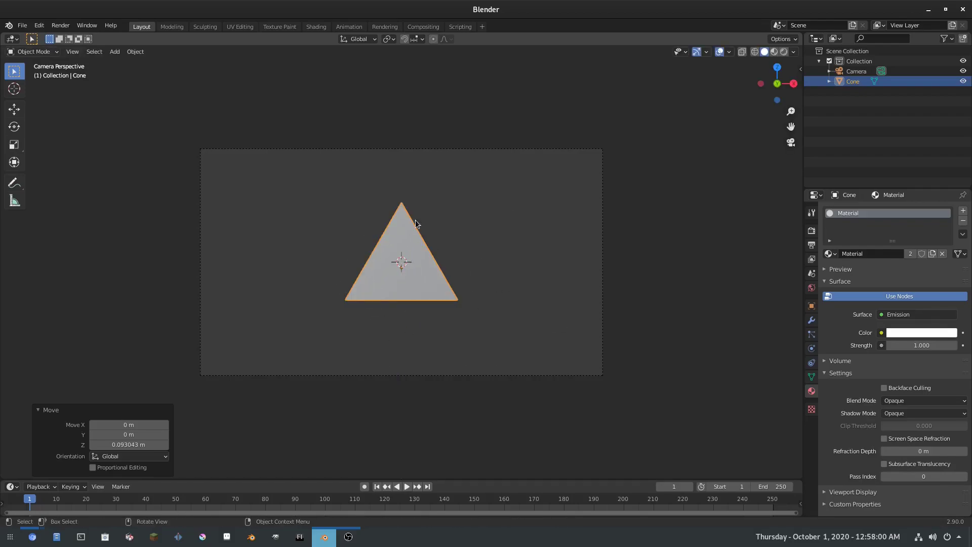
{"action": "key", "text": "r"}
{"action": "key", "text": "r"}
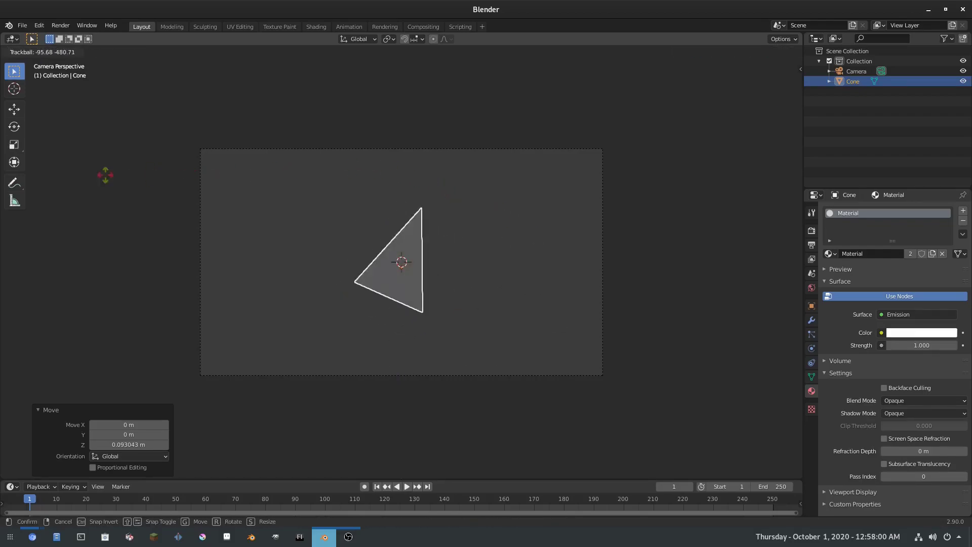
{"action": "key", "text": "Escape"}
{"action": "scroll", "coordinate": [466, 276], "scroll_direction": "up", "scroll_amount": 1}
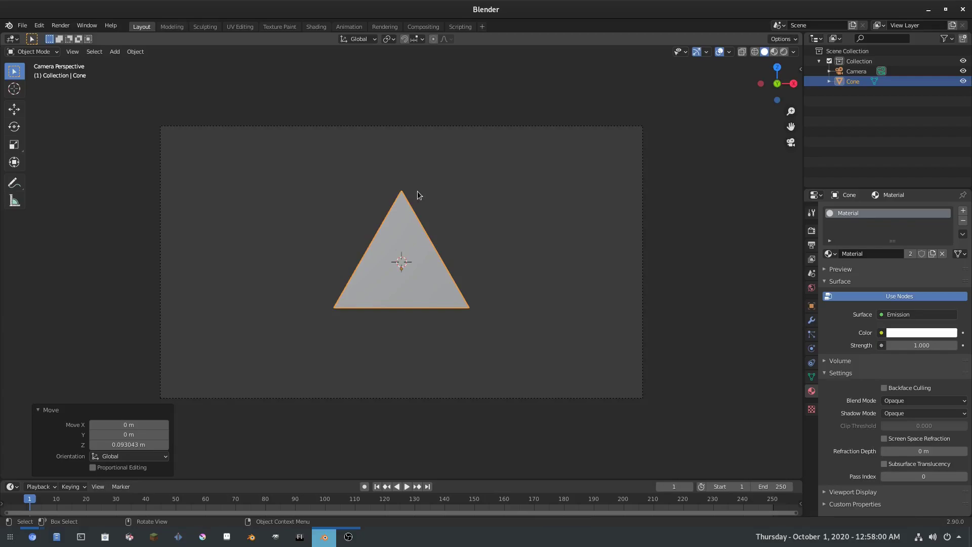
- Fine-tune the triangle's height with Z moves of about 0.02 m, 0.08 m and -0.11 m, and scale it down slightly
{"action": "key", "text": "g"}
{"action": "key", "text": "z"}
{"action": "left_click", "coordinate": [453, 249]}
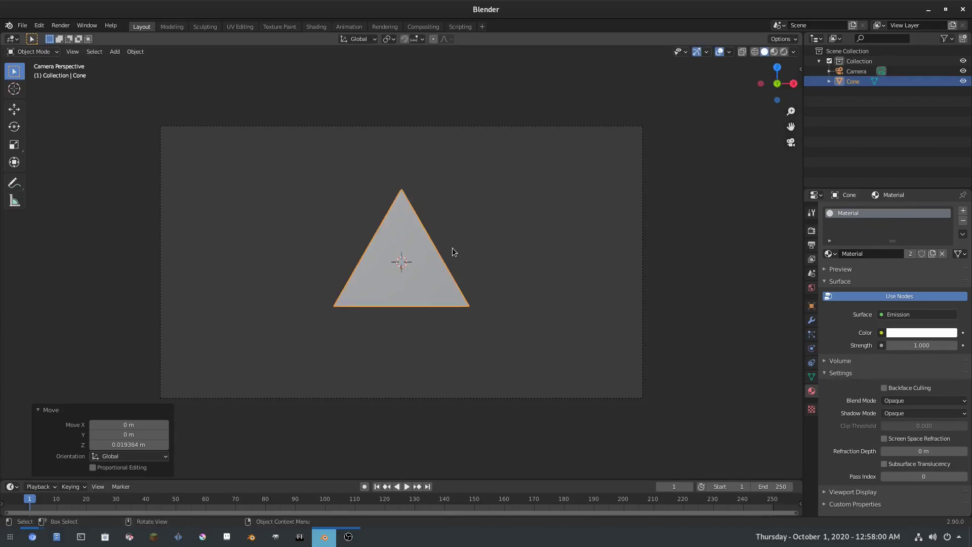
{"action": "key", "text": "g"}
{"action": "key", "text": "z"}
{"action": "key", "text": "Escape"}
{"action": "key", "text": "g"}
{"action": "key", "text": "z"}
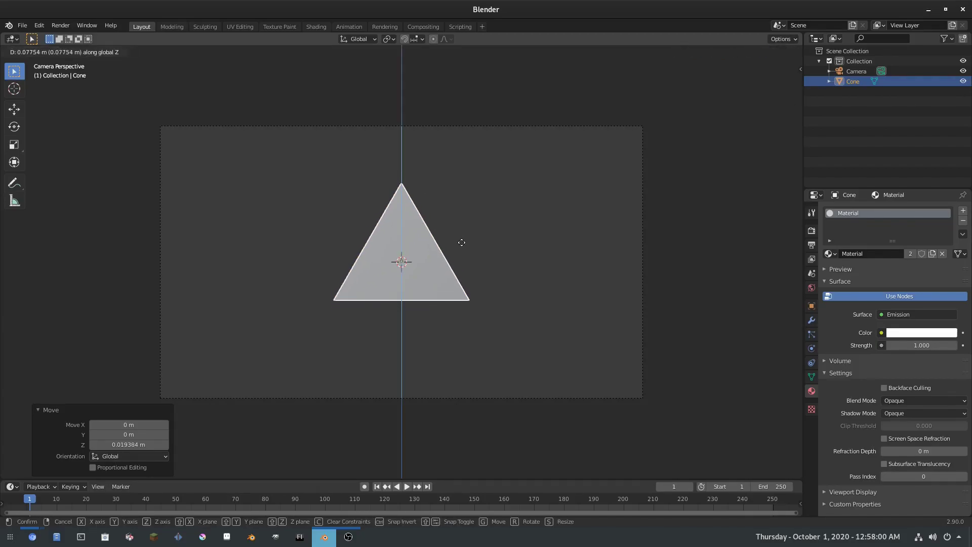
{"action": "left_click", "coordinate": [461, 246]}
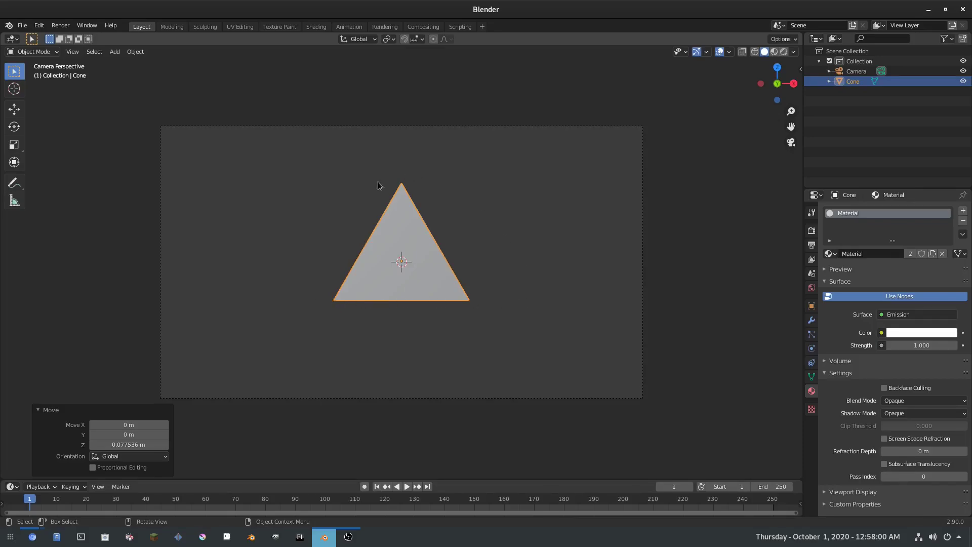
{"action": "key", "text": "g"}
{"action": "key", "text": "z"}
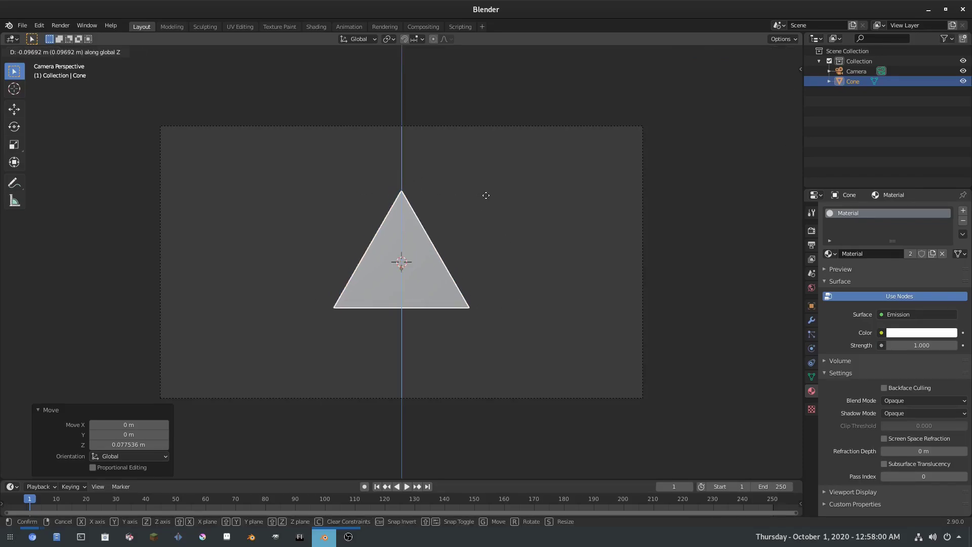
{"action": "left_click", "coordinate": [486, 315]}
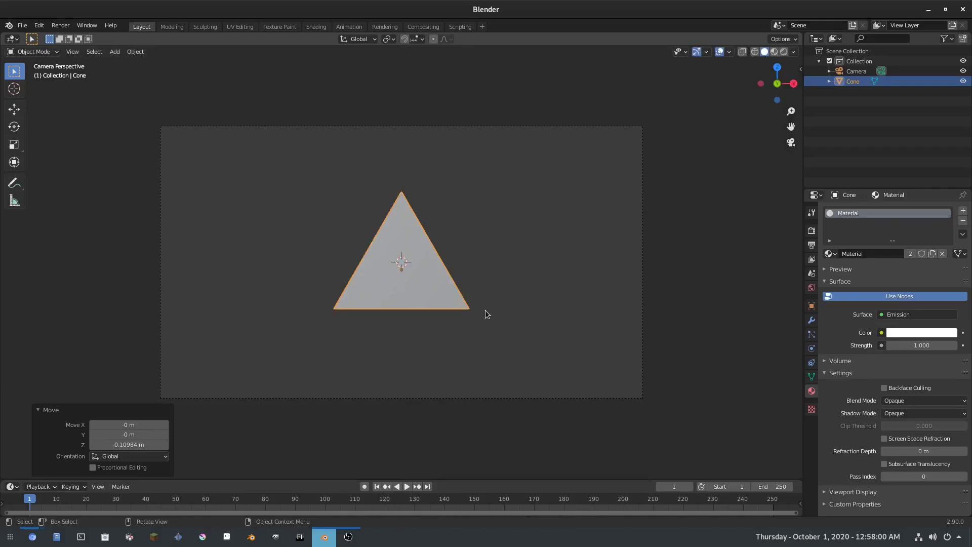
{"action": "key", "text": "s"}
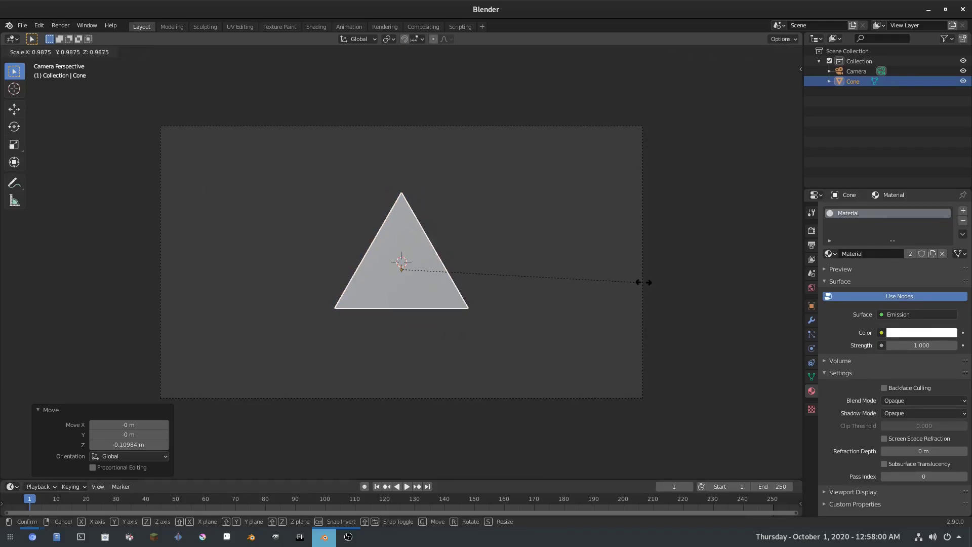
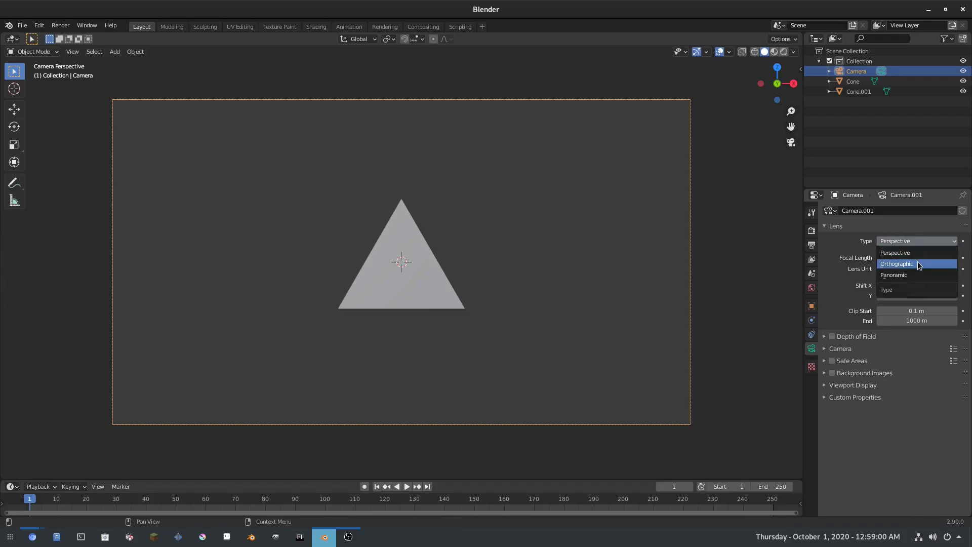
- Change the camera's lens type to Orthographic
{"action": "left_click", "coordinate": [919, 264]}
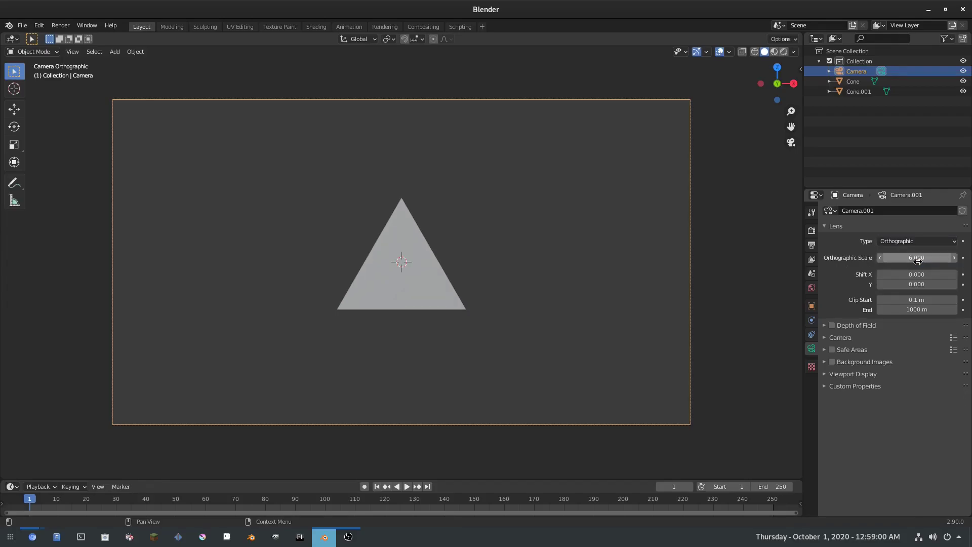
- Try moving the front triangle about 3.3 m along the global Y axis towards the camera and compare its size in camera view
{"action": "left_click", "coordinate": [410, 292]}
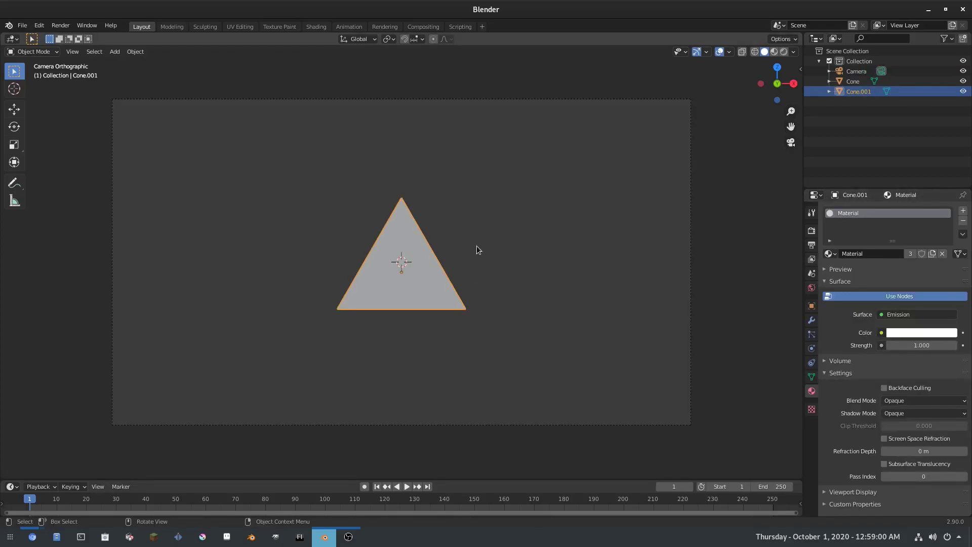
{"action": "middle_click_drag", "start_coordinate": [434, 76], "coordinate": [459, 272]}
{"action": "key", "text": "g"}
{"action": "key", "text": "y"}
{"action": "left_click", "coordinate": [664, 269]}
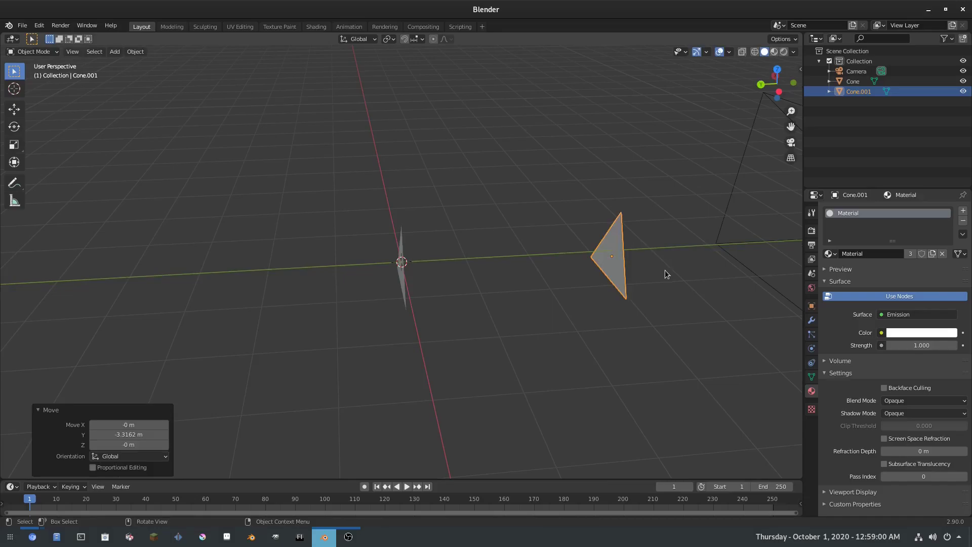
{"action": "key", "text": "KP_0"}
{"action": "key", "text": "ctrl+z"}
{"action": "key", "text": "ctrl+z"}
{"action": "key", "text": "ctrl+shift+z"}
{"action": "key", "text": "ctrl+shift+z"}
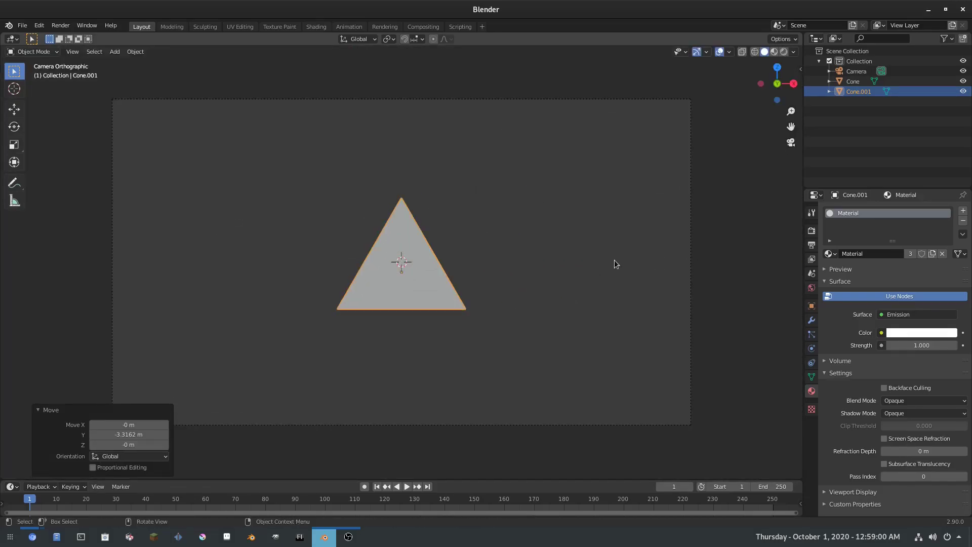
{"action": "middle_click_drag", "start_coordinate": [608, 261], "coordinate": [445, 317]}
{"action": "key", "text": "KP_0"}
- Give the front triangle its own single-user material named "black" and name the rear triangle's material "white"
{"action": "middle_click_drag", "start_coordinate": [424, 247], "coordinate": [684, 317]}
{"action": "left_click", "coordinate": [911, 254]}
{"action": "left_click", "coordinate": [889, 254]}
{"action": "type", "text": "black"}
{"action": "key", "text": "Return"}
{"action": "left_click", "coordinate": [378, 236]}
{"action": "left_click", "coordinate": [869, 255]}
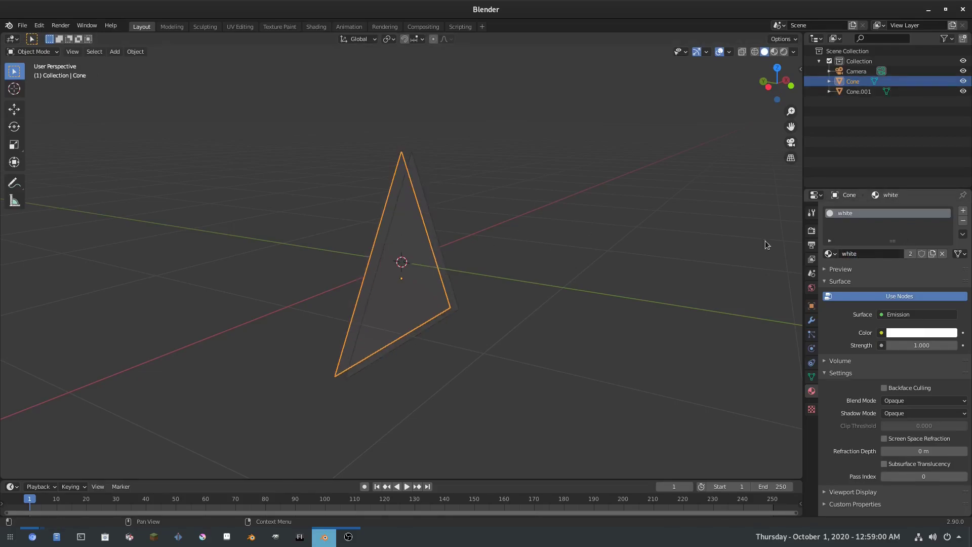
- Set the emission colour of the front triangle's "black" material to pure black
{"action": "left_click", "coordinate": [412, 256]}
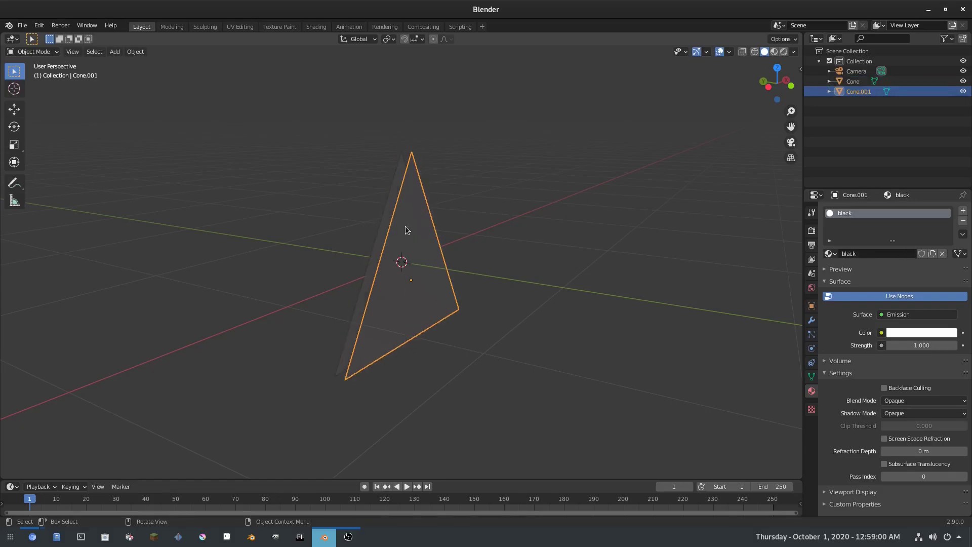
{"action": "left_click", "coordinate": [921, 333]}
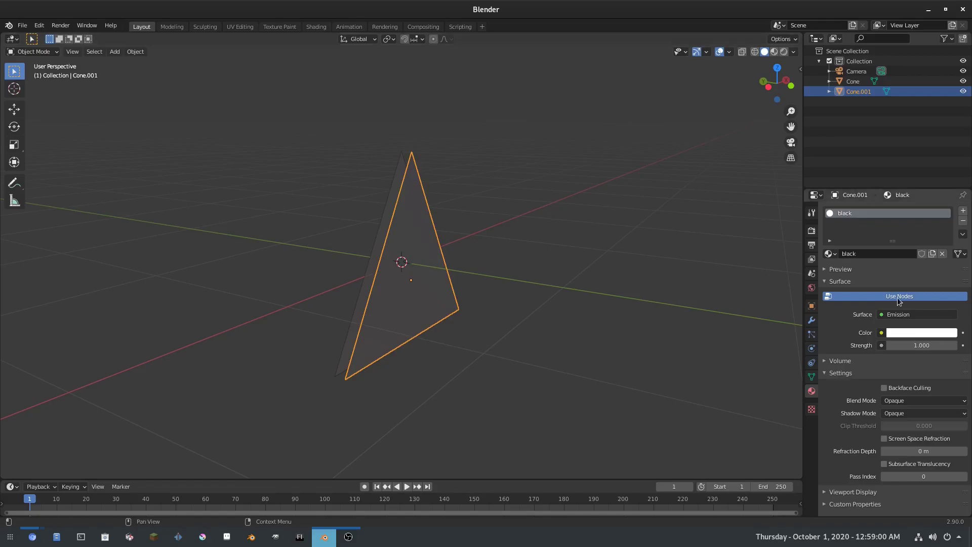
{"action": "left_click", "coordinate": [910, 315]}
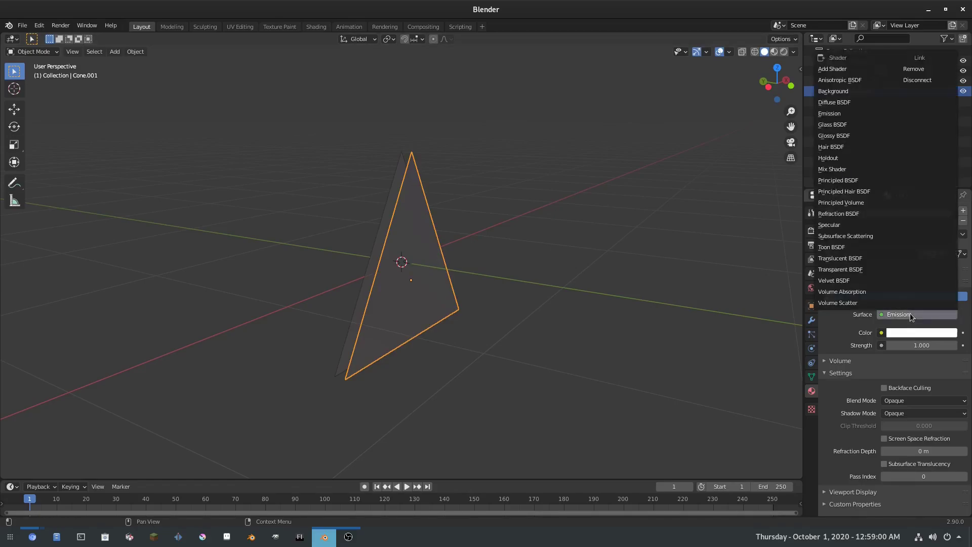
{"action": "left_click", "coordinate": [933, 333]}
{"action": "left_click_drag", "start_coordinate": [950, 251], "coordinate": [950, 261]}
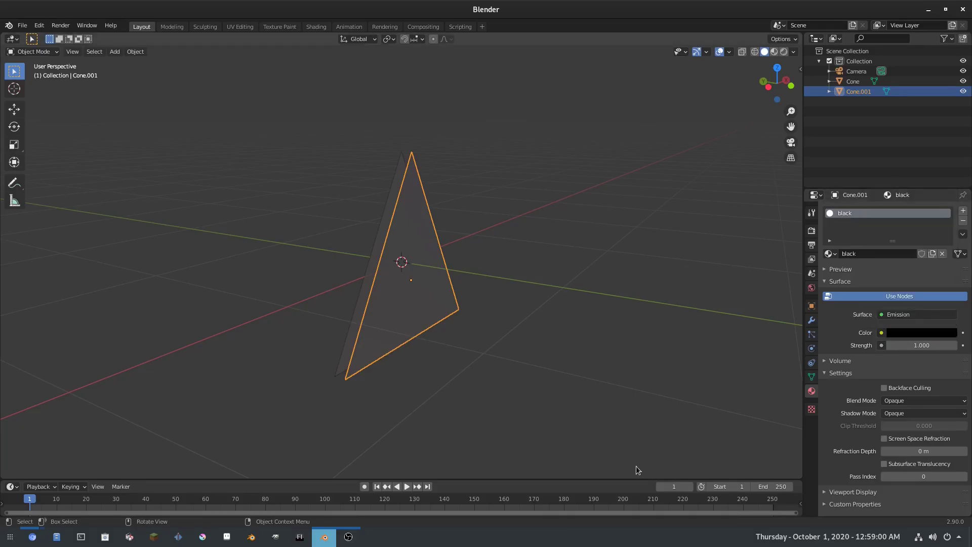
- Show the scene in Material Preview shading and inspect the white and black triangles
{"action": "scroll", "coordinate": [373, 243], "scroll_direction": "up", "scroll_amount": 2}
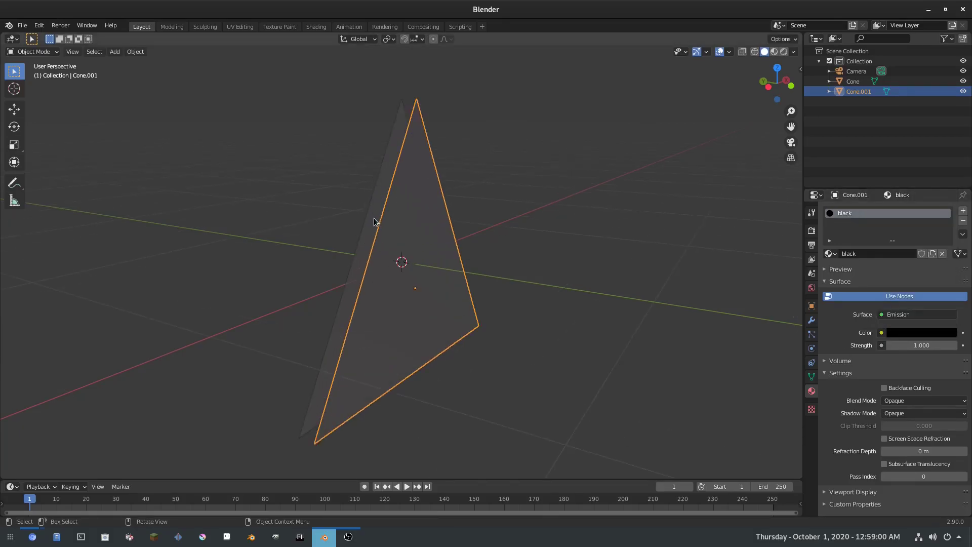
{"action": "left_click", "coordinate": [773, 51]}
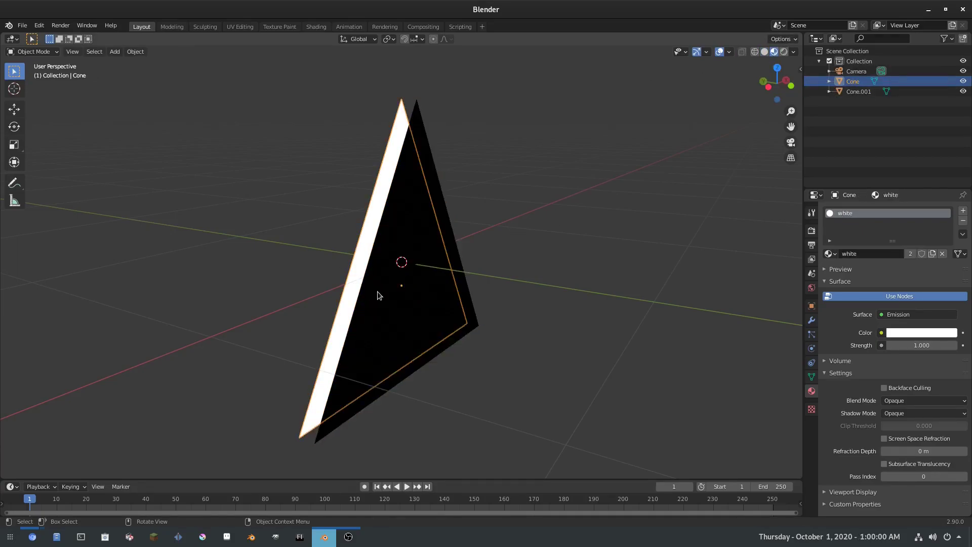
{"action": "middle_click_drag", "start_coordinate": [376, 295], "coordinate": [193, 262]}
{"action": "scroll", "coordinate": [627, 271], "scroll_direction": "down", "scroll_amount": 2}
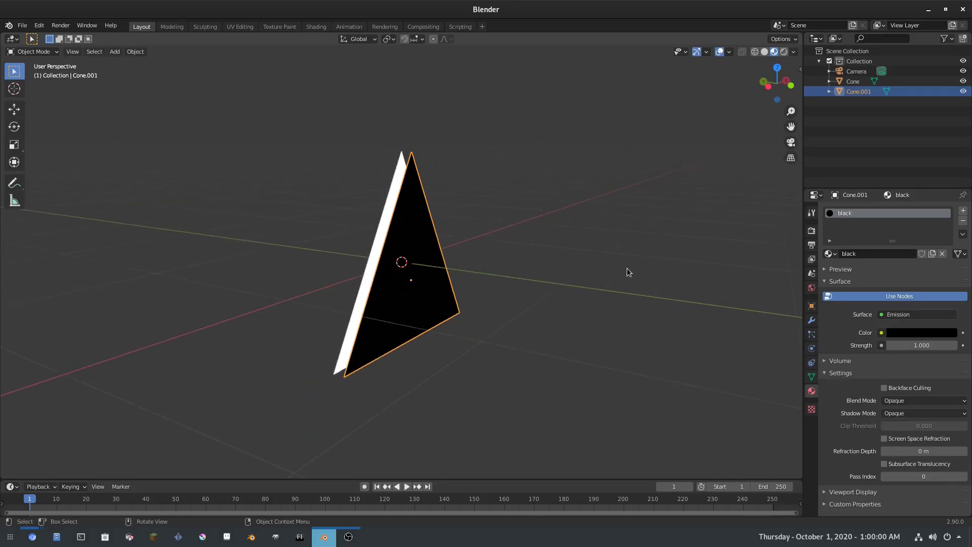
- From the camera view, enlarge the timeline, set the animation's start frame to 0, and go to that frame
{"action": "key", "text": "KP_0"}
{"action": "left_click_drag", "start_coordinate": [456, 478], "coordinate": [466, 456]}
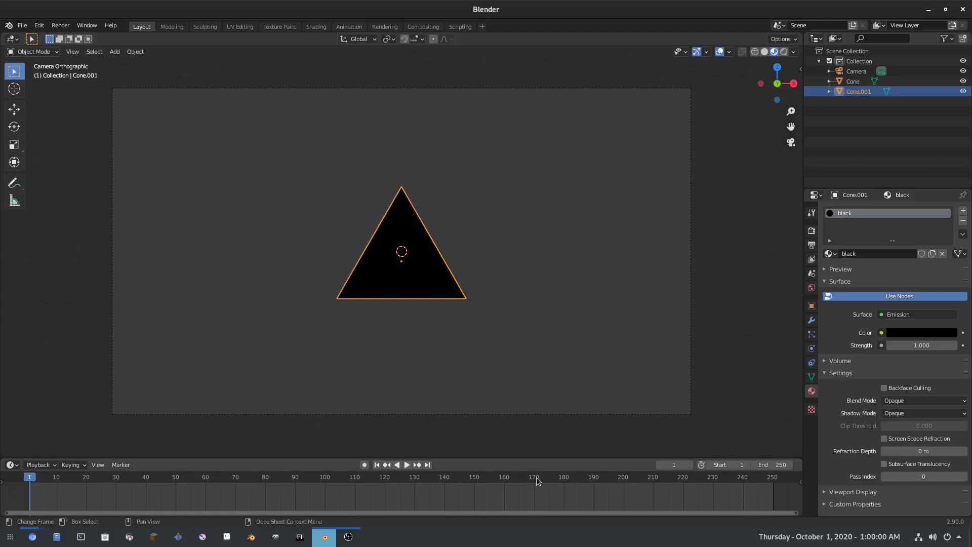
{"action": "left_click", "coordinate": [709, 464]}
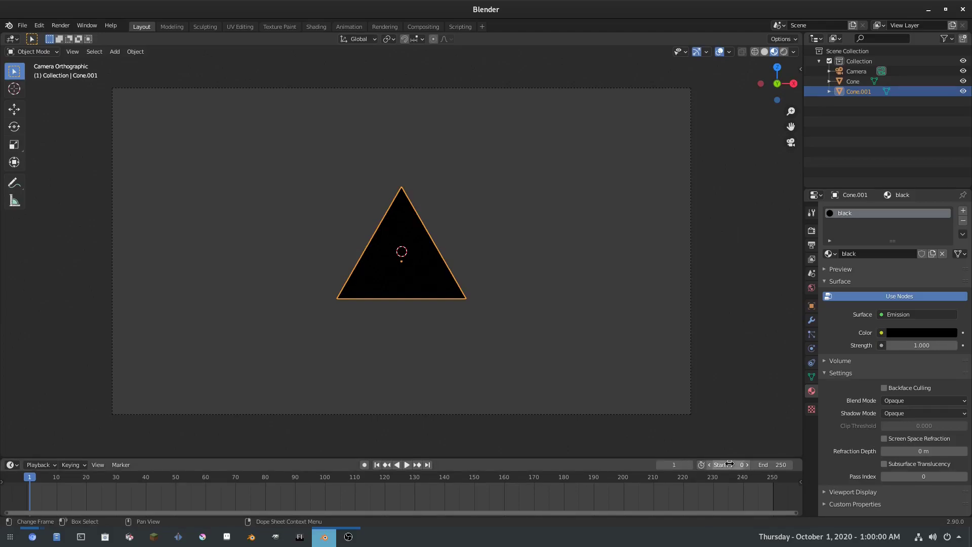
{"action": "left_click", "coordinate": [377, 465]}
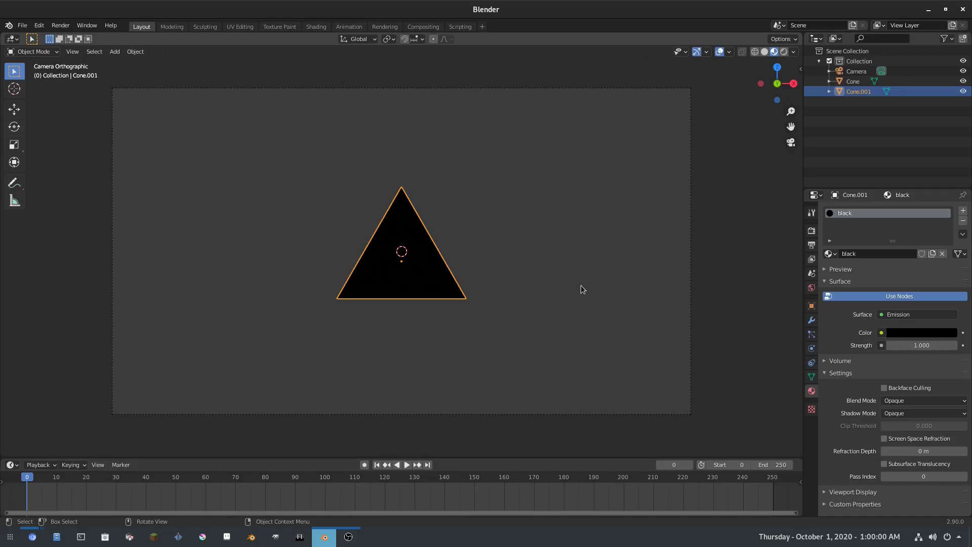
{"action": "key", "text": "s"}
{"action": "key", "text": "Escape"}
{"action": "key", "text": "r"}
{"action": "key", "text": "y"}
{"action": "key", "text": "Escape"}
- Go to frame 10 and set the output frame rate to 60 fps
{"action": "key", "text": "space"}
{"action": "left_click", "coordinate": [57, 478]}
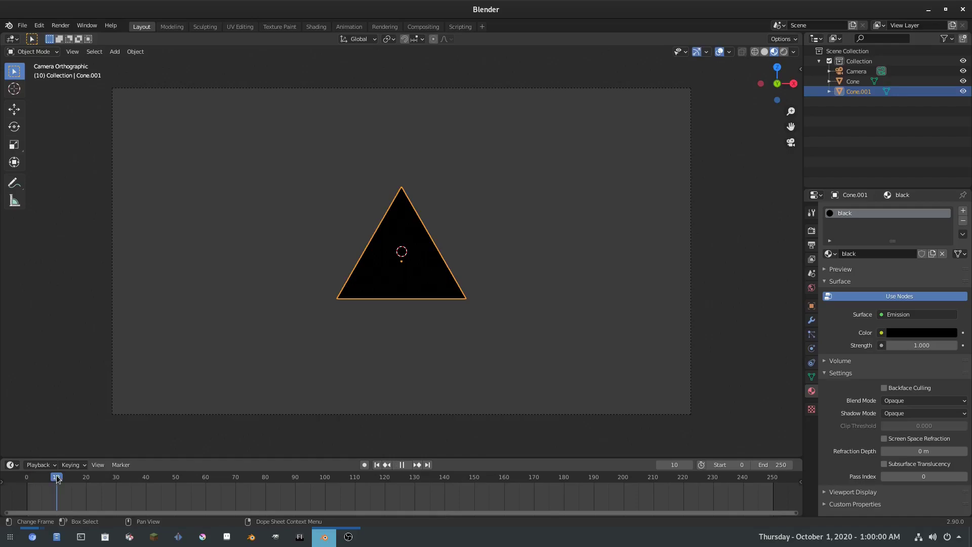
{"action": "left_click", "coordinate": [811, 230]}
{"action": "scroll", "coordinate": [872, 284], "scroll_direction": "up", "scroll_amount": 2}
{"action": "scroll", "coordinate": [872, 284], "scroll_direction": "up", "scroll_amount": 2}
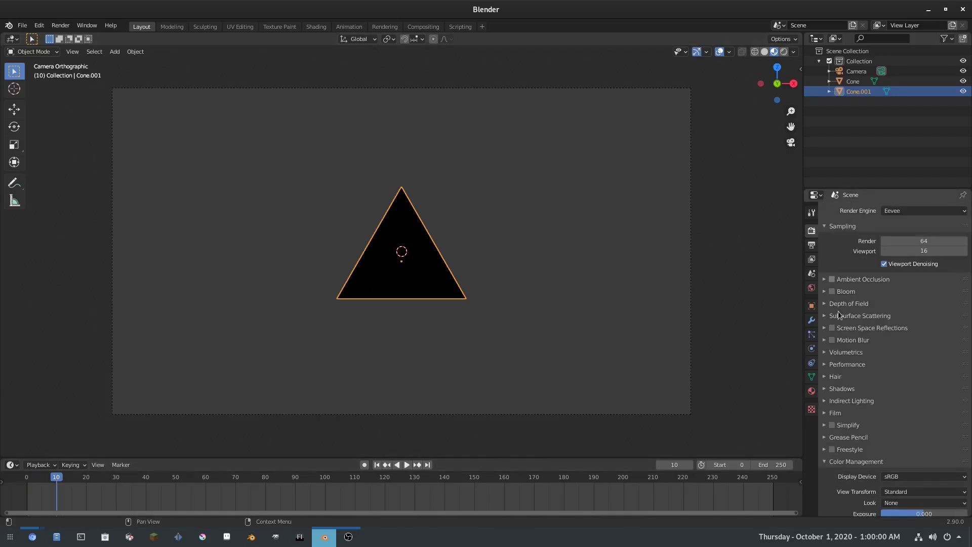
{"action": "left_click", "coordinate": [811, 246]}
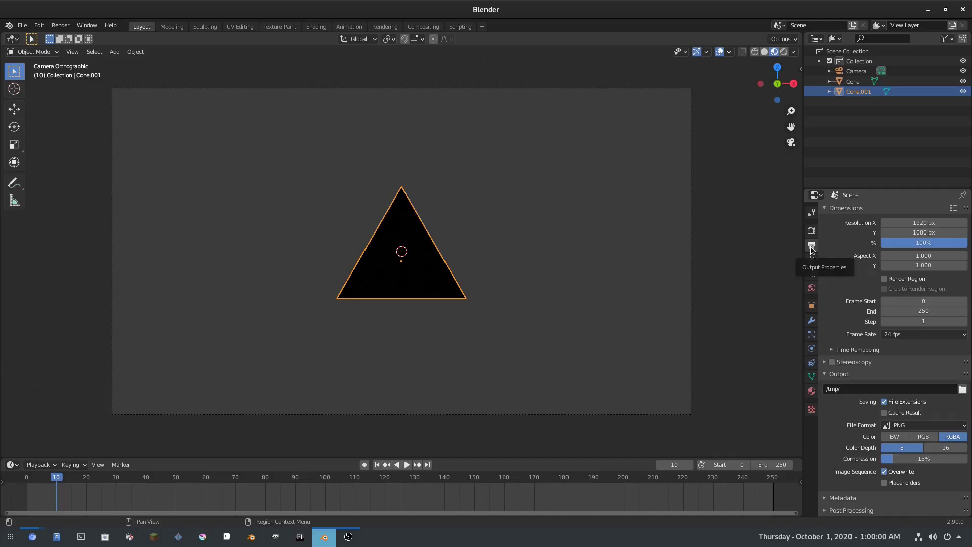
{"action": "left_click", "coordinate": [943, 333]}
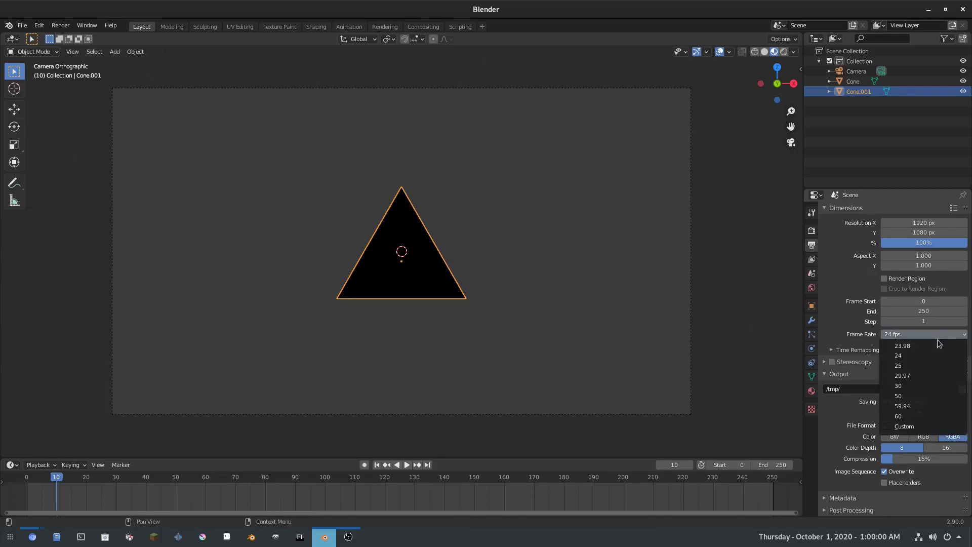
{"action": "left_click", "coordinate": [910, 416]}
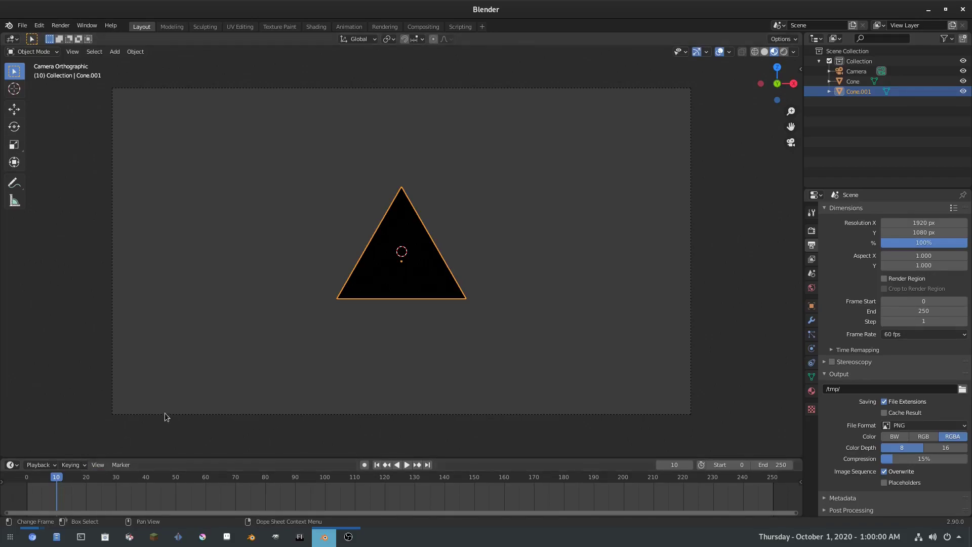
- Insert Scale keyframes for the black triangle at frames 10 and 50
{"action": "key", "text": "i"}
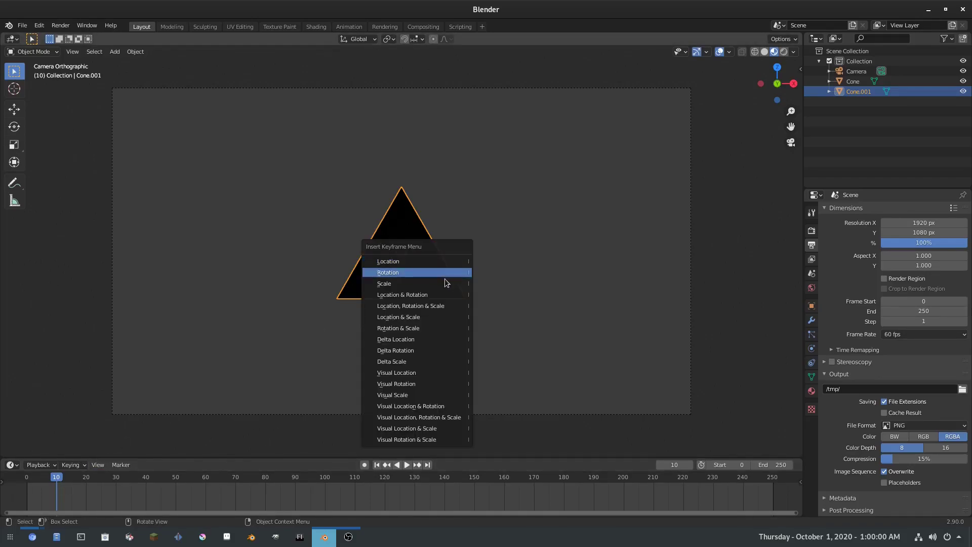
{"action": "left_click", "coordinate": [444, 284]}
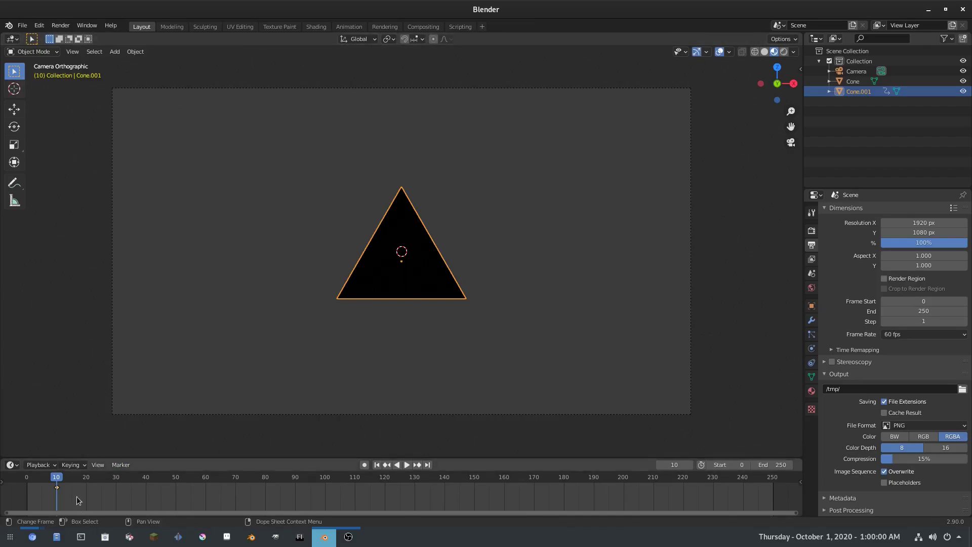
{"action": "left_click_drag", "start_coordinate": [93, 479], "coordinate": [176, 478]}
{"action": "key", "text": "i"}
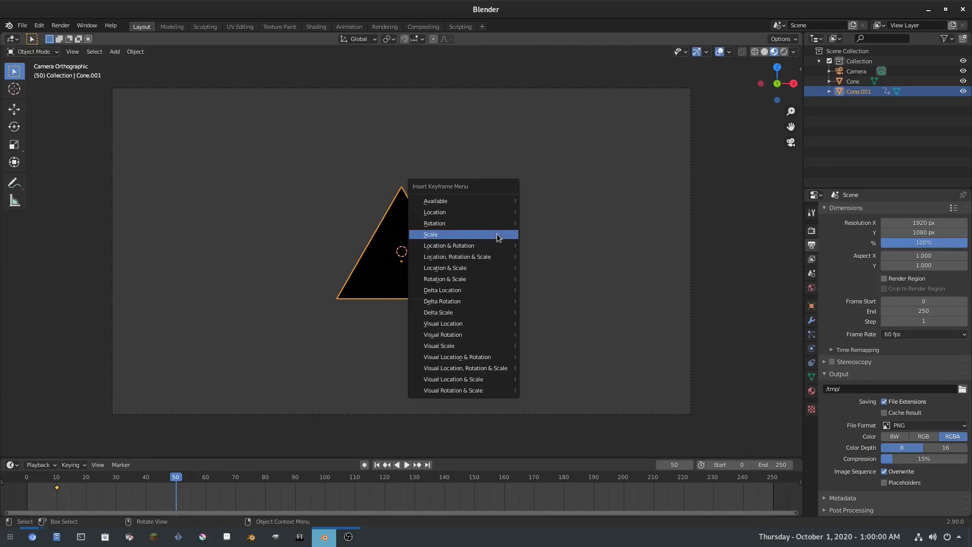
{"action": "left_click", "coordinate": [496, 233]}
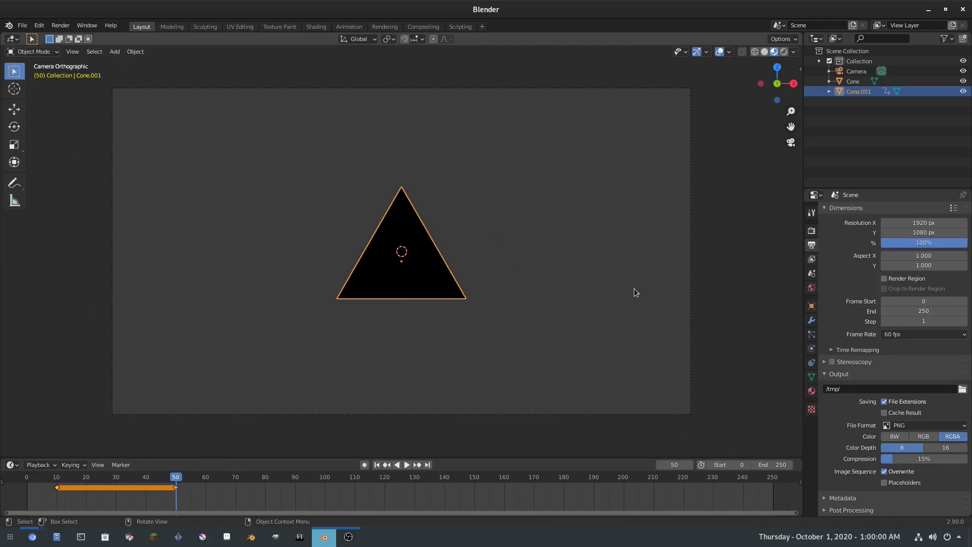
- Scale the black triangle to 0 at frame 50 and insert a Scale keyframe there
{"action": "type", "text": "s"}
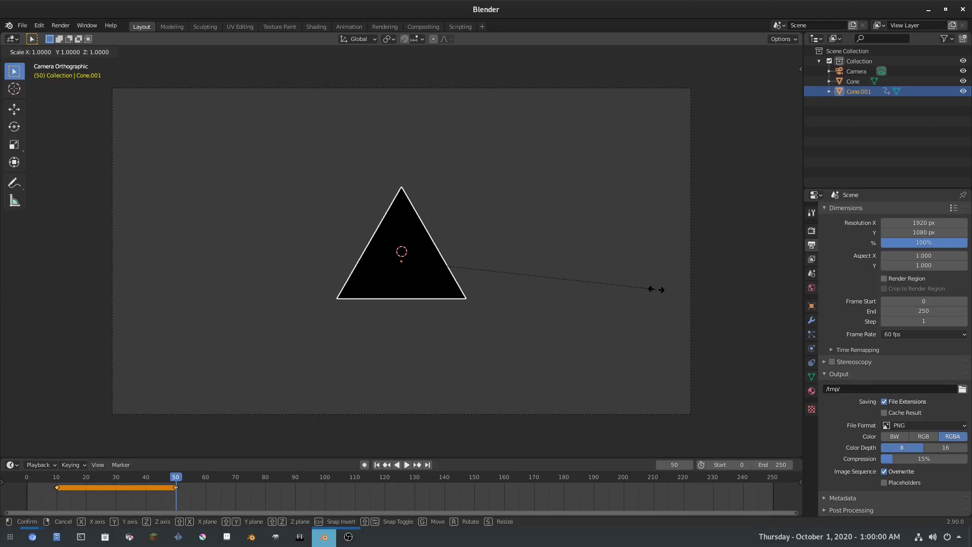
{"action": "type", "text": "0"}
{"action": "key", "text": "Return"}
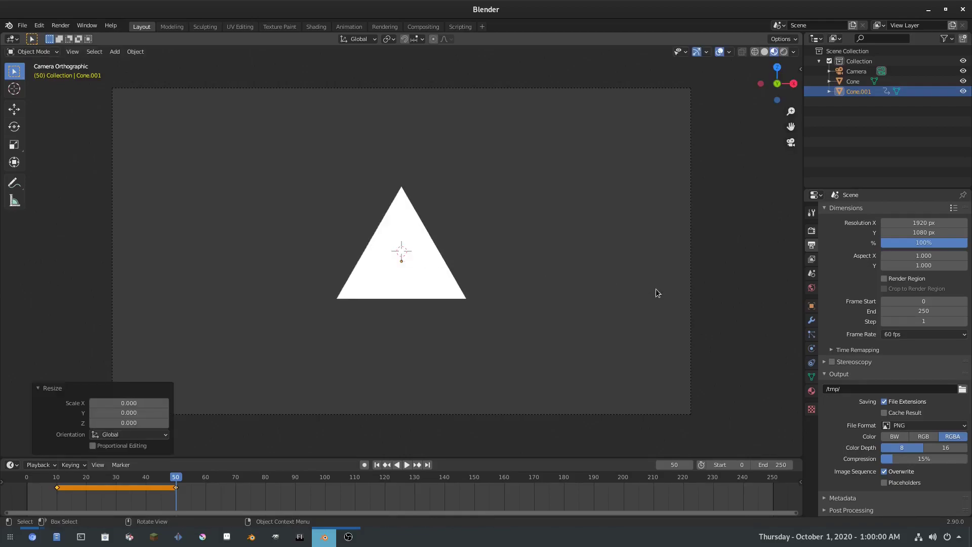
{"action": "key", "text": "i"}
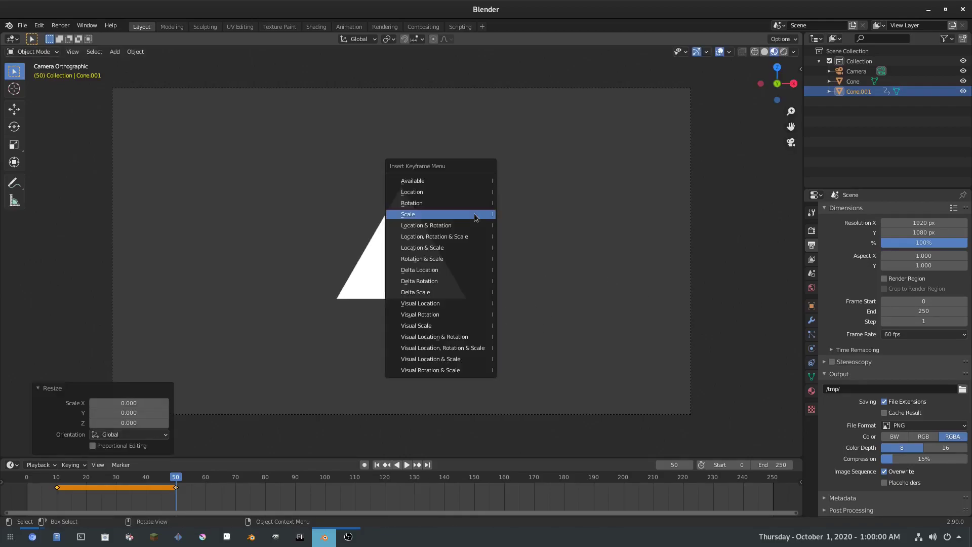
{"action": "left_click", "coordinate": [473, 214]}
- Play back the black triangle's shrinking animation and scrub through its start from frame 10
{"action": "left_click", "coordinate": [406, 465]}
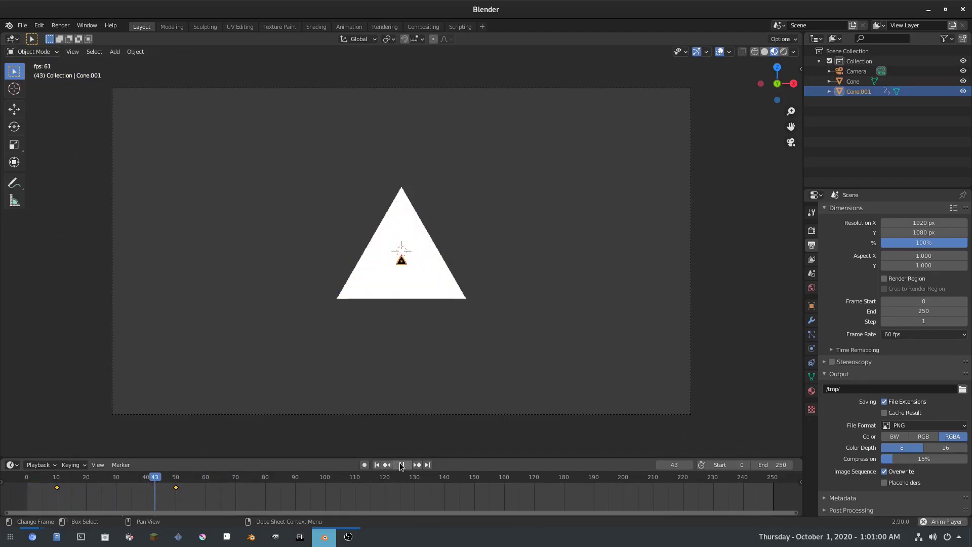
{"action": "left_click", "coordinate": [400, 465]}
{"action": "left_click", "coordinate": [398, 465]}
{"action": "left_click", "coordinate": [57, 477]}
{"action": "left_click_drag", "start_coordinate": [57, 478], "coordinate": [68, 477]}
{"action": "key", "text": "space"}
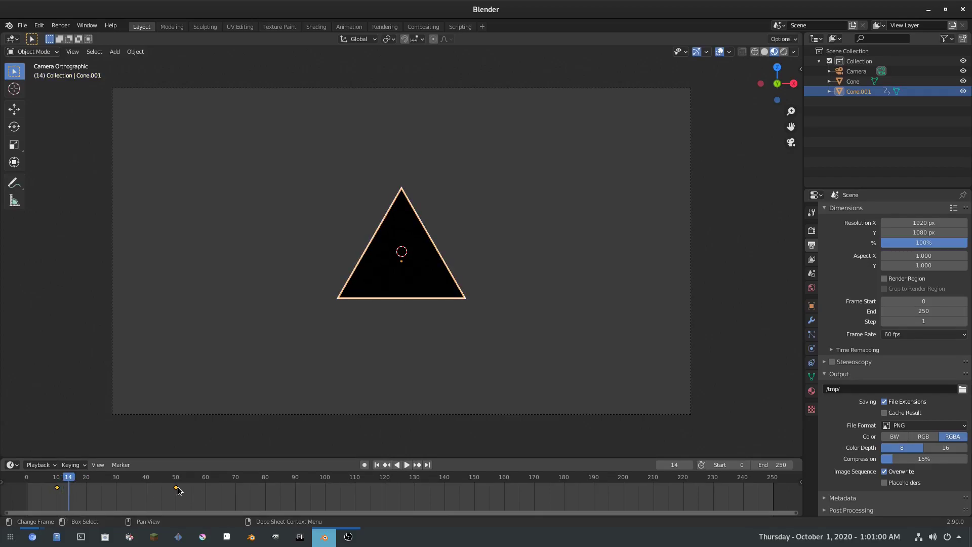
- Move the black triangle's Scale keyframe from frame 50 to frame 80
{"action": "left_click", "coordinate": [175, 488]}
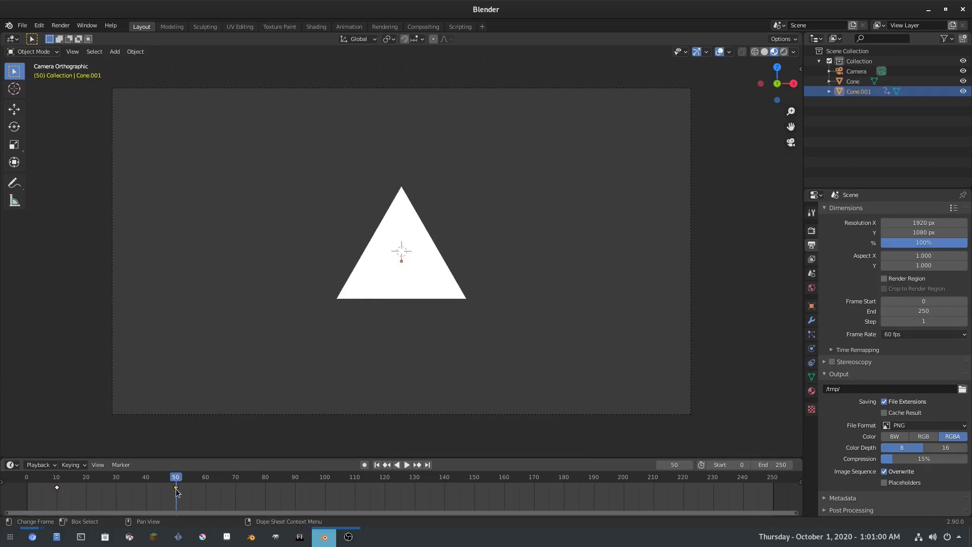
{"action": "key", "text": "g"}
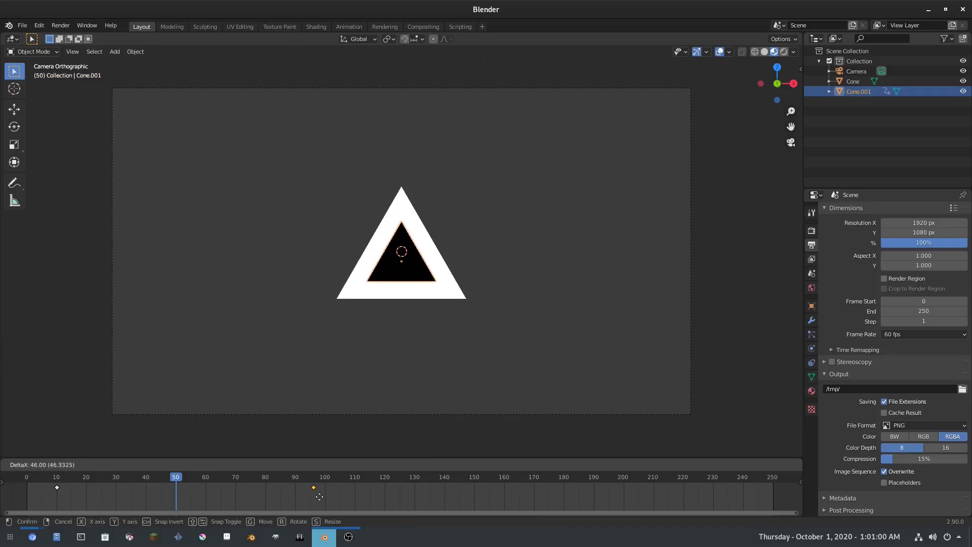
{"action": "left_click", "coordinate": [275, 497]}
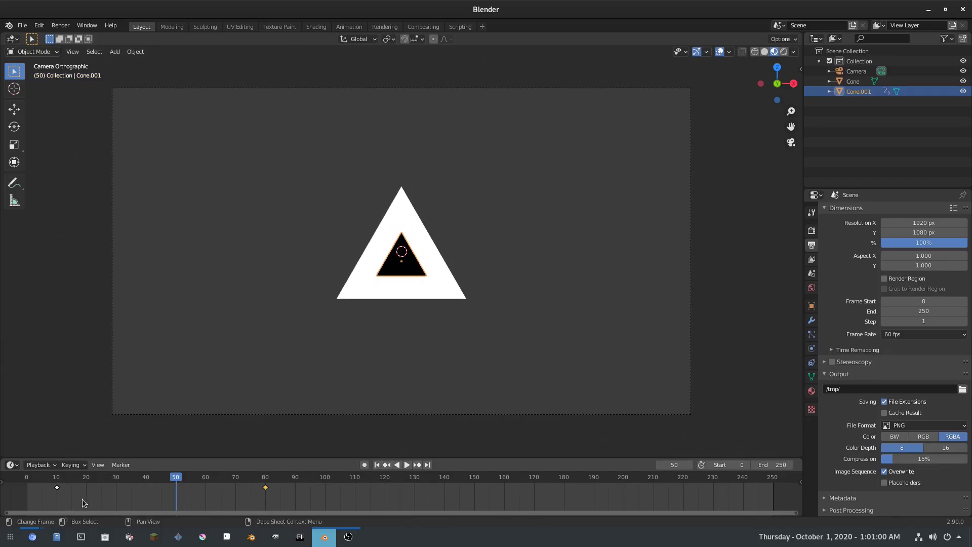
- Duplicate the black triangle's frame 10 Scale keyframe to frame 60
{"action": "left_click", "coordinate": [58, 487]}
{"action": "left_click", "coordinate": [57, 481]}
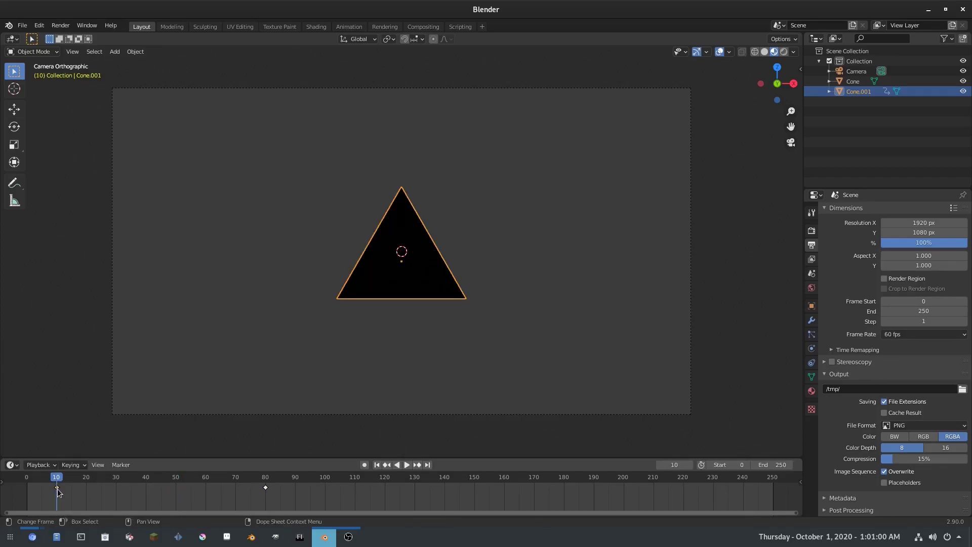
{"action": "key", "text": "shift+d"}
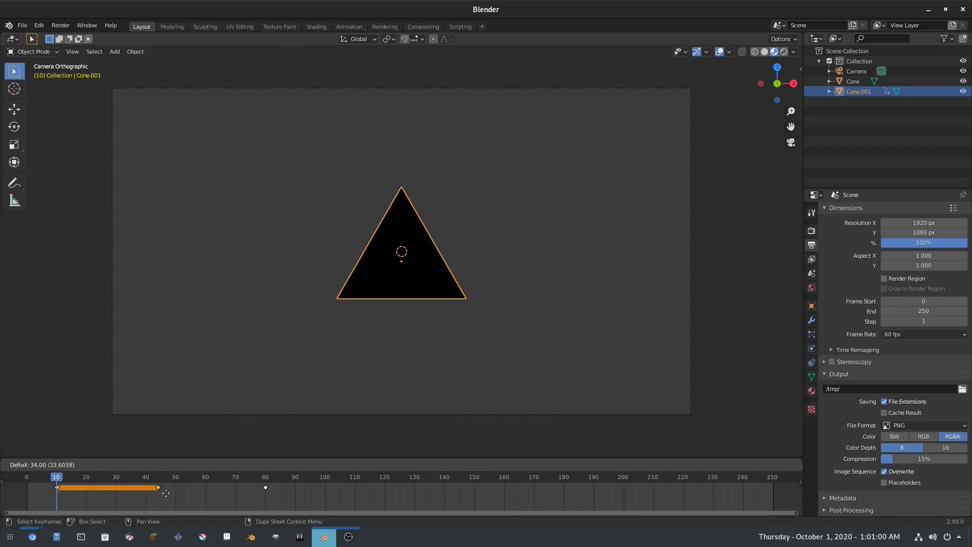
{"action": "left_click", "coordinate": [207, 497]}
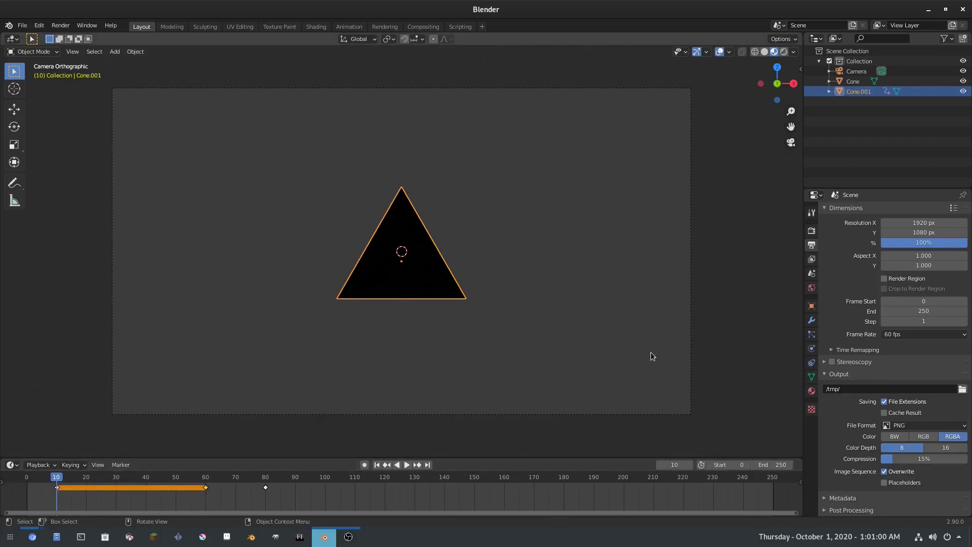
{"action": "key", "text": "s"}
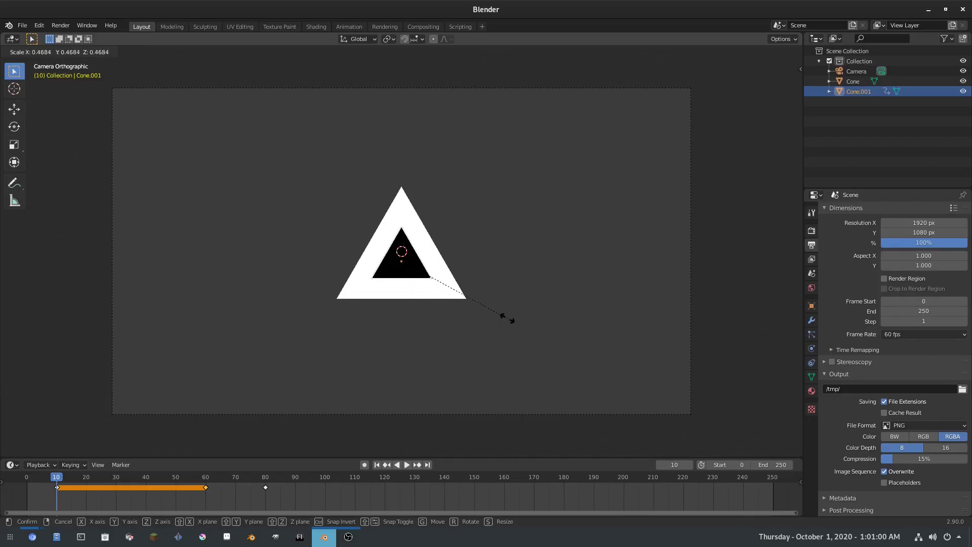
{"action": "left_click", "coordinate": [503, 314]}
{"action": "key", "text": "i"}
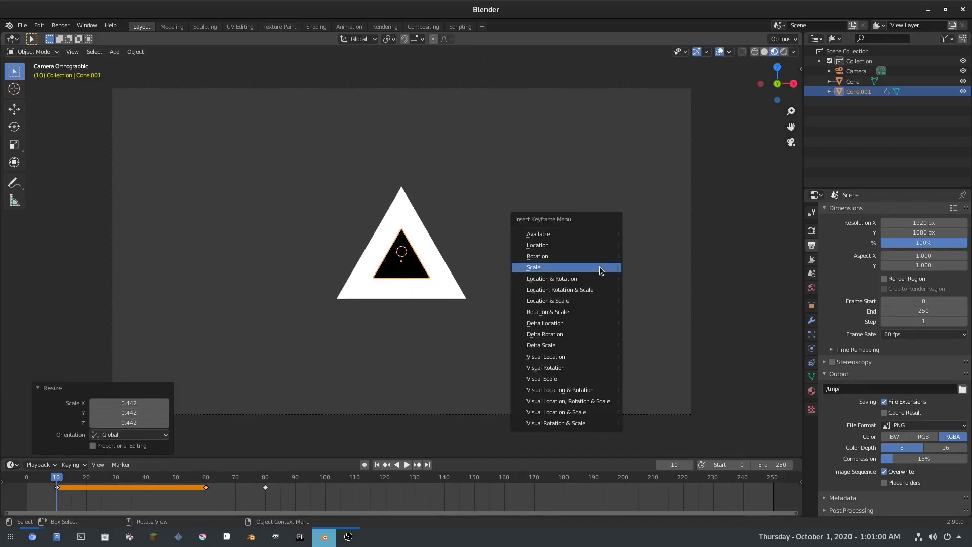
{"action": "left_click", "coordinate": [600, 268]}
- At frame 60, scale the black triangle down to about 0.54 and insert a Scale keyframe
{"action": "left_click_drag", "start_coordinate": [78, 477], "coordinate": [206, 477]}
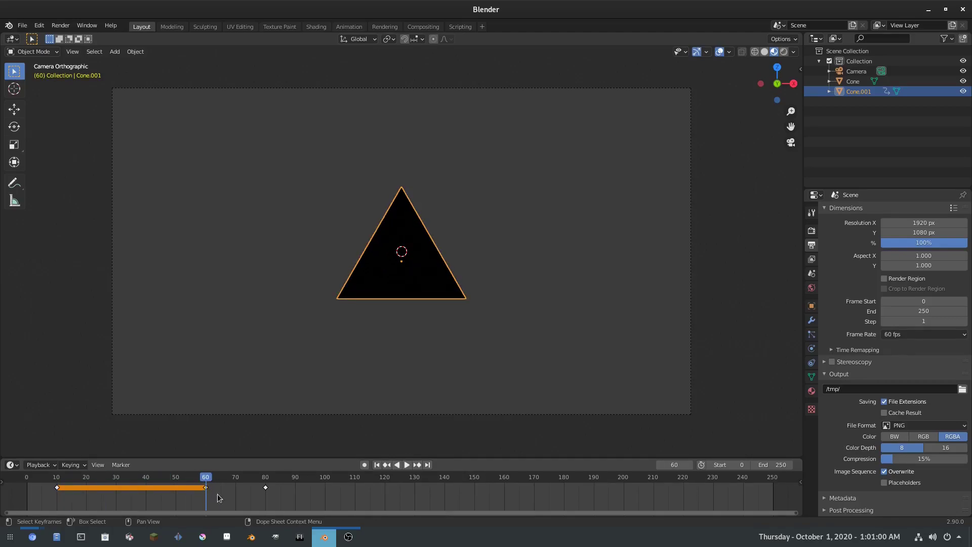
{"action": "key", "text": "s"}
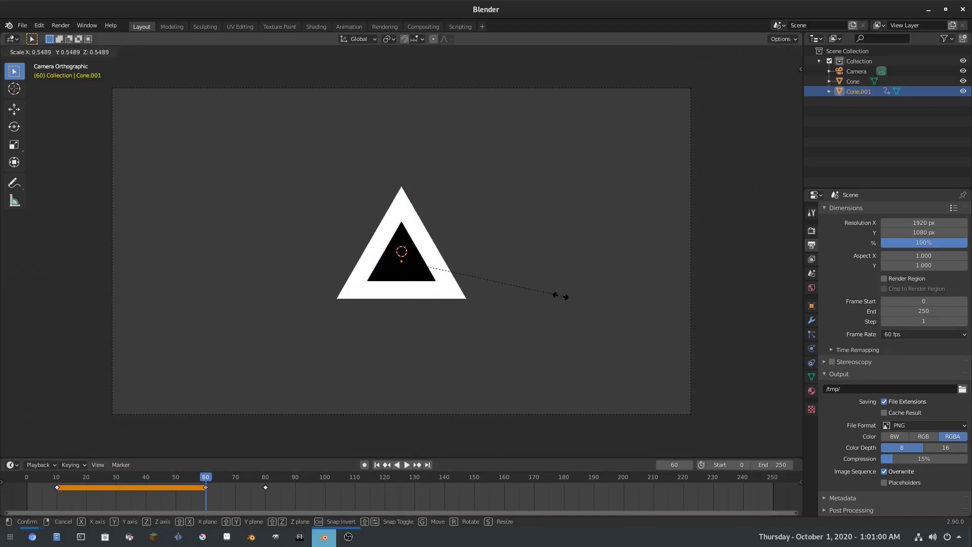
{"action": "left_click", "coordinate": [560, 296]}
{"action": "key", "text": "i"}
{"action": "left_click", "coordinate": [553, 256]}
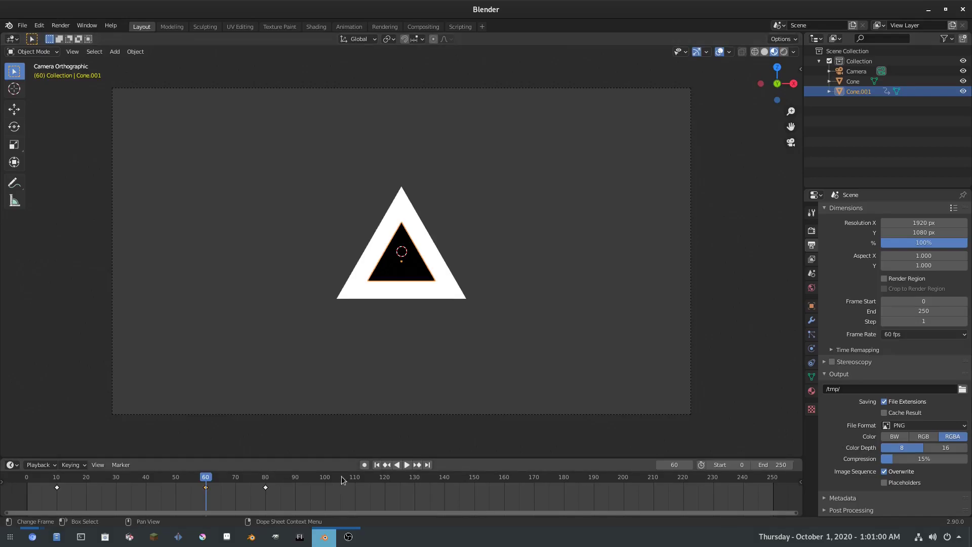
- Play back the triangle animation from the start to check the shrink at frame 60
{"action": "left_click", "coordinate": [378, 464]}
{"action": "left_click", "coordinate": [408, 465]}
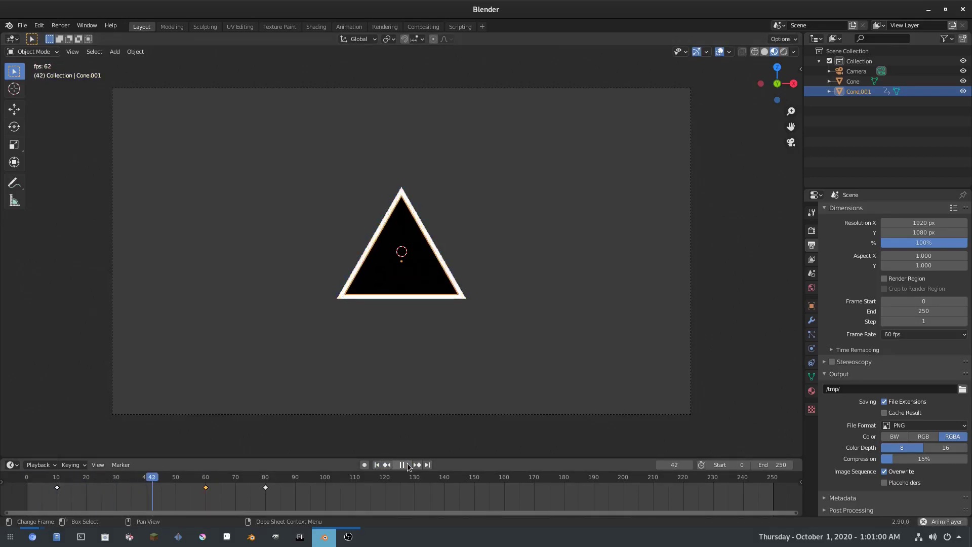
{"action": "left_click", "coordinate": [378, 465]}
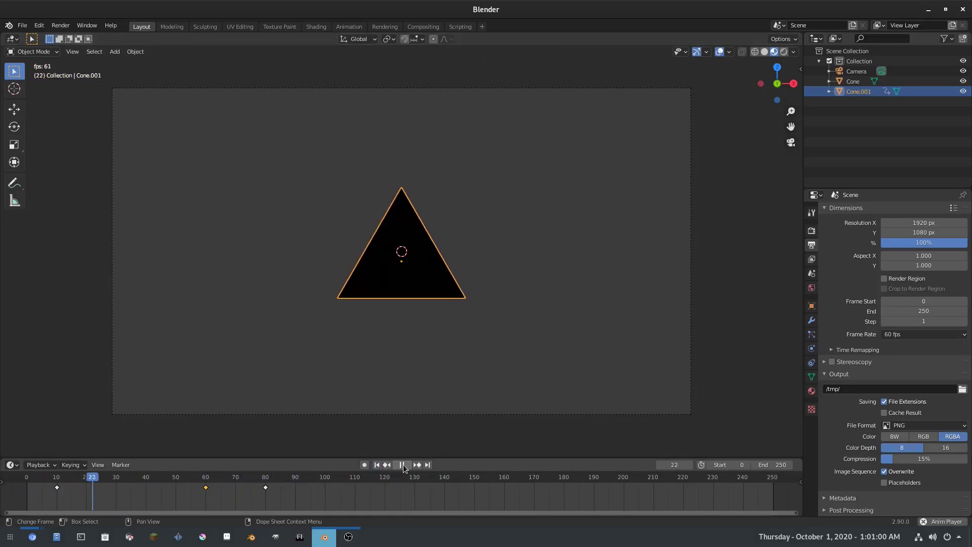
{"action": "left_click", "coordinate": [402, 465]}
- At frame 60, enlarge the black triangle by a factor of 1.487 and re-insert its Scale keyframe
{"action": "left_click_drag", "start_coordinate": [176, 490], "coordinate": [206, 490]}
{"action": "key", "text": "s"}
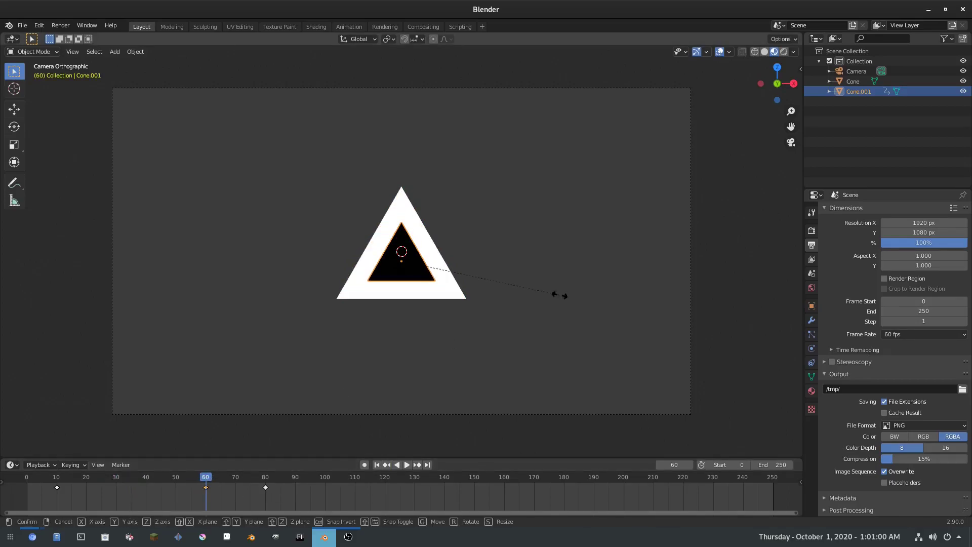
{"action": "left_click", "coordinate": [635, 289]}
{"action": "key", "text": "i"}
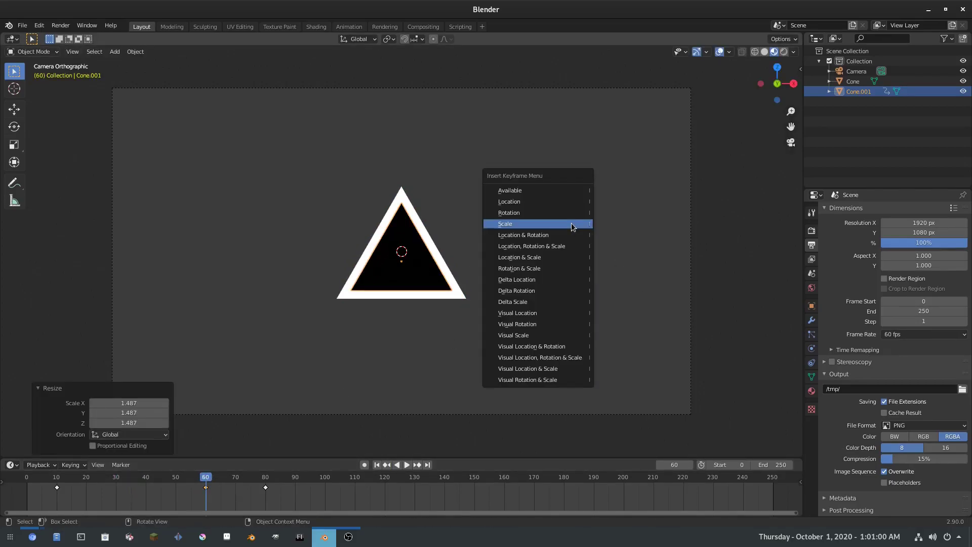
{"action": "left_click", "coordinate": [571, 223]}
- Replay the animation from the start to check the enlarged black triangle's timing
{"action": "left_click", "coordinate": [379, 466]}
{"action": "left_click", "coordinate": [407, 464]}
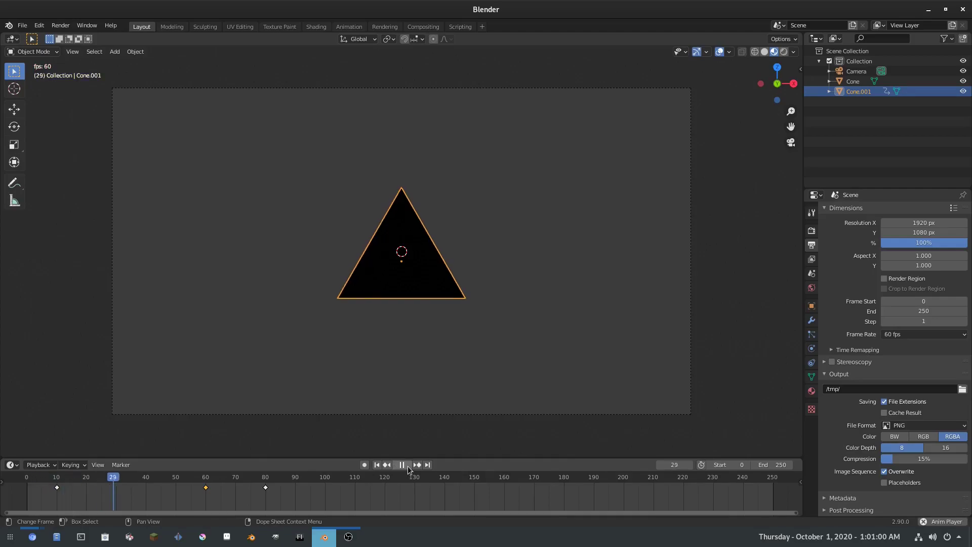
{"action": "key", "text": "space"}
- Move the black triangle's frame 80 keyframe to frame 100 and duplicate its frame 60 keyframe to frame 90
{"action": "left_click_drag", "start_coordinate": [201, 475], "coordinate": [206, 477]}
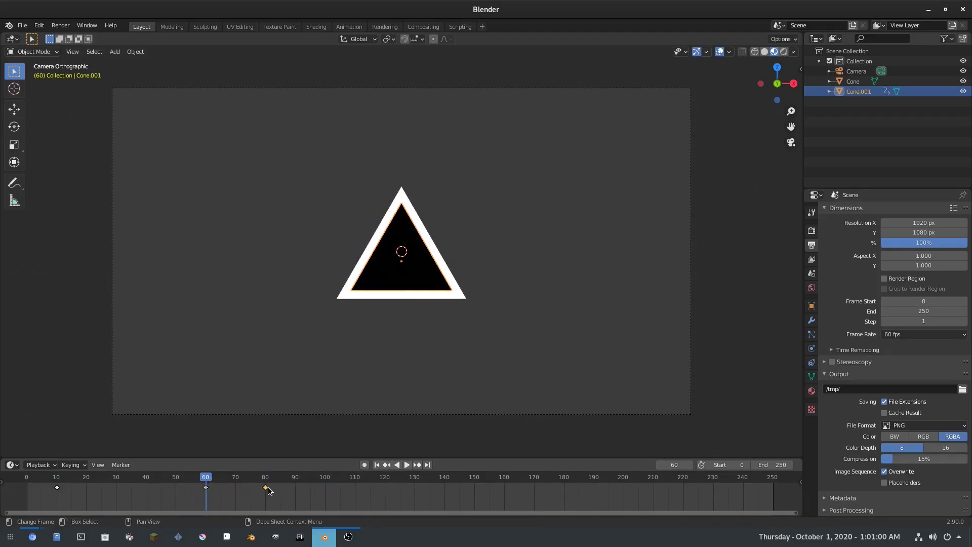
{"action": "key", "text": "g"}
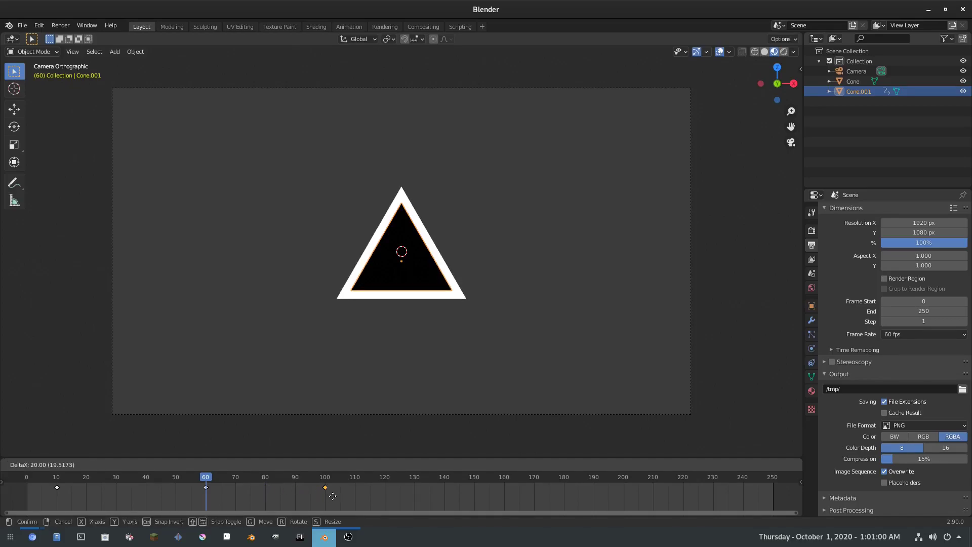
{"action": "left_click", "coordinate": [332, 496]}
{"action": "left_click_drag", "start_coordinate": [206, 488], "coordinate": [296, 490]}
- At frame 60, scale the black triangle down to about 0.89 of its size and insert a Scale keyframe
{"action": "key", "text": "s"}
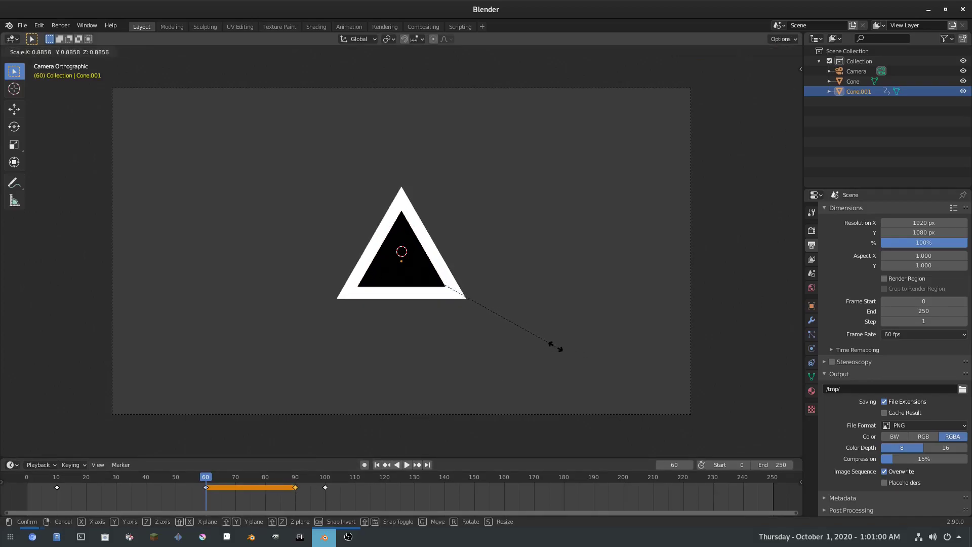
{"action": "left_click", "coordinate": [563, 345]}
{"action": "key", "text": "i"}
{"action": "left_click", "coordinate": [563, 347]}
- Play back the animation with its keyframes at frames 60, 90 and 100
{"action": "left_click", "coordinate": [376, 464]}
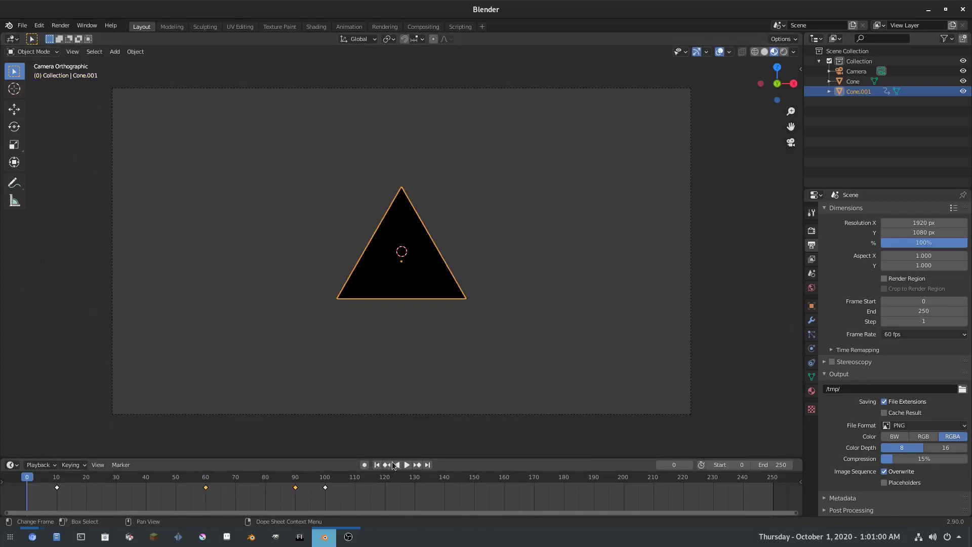
{"action": "left_click", "coordinate": [407, 464]}
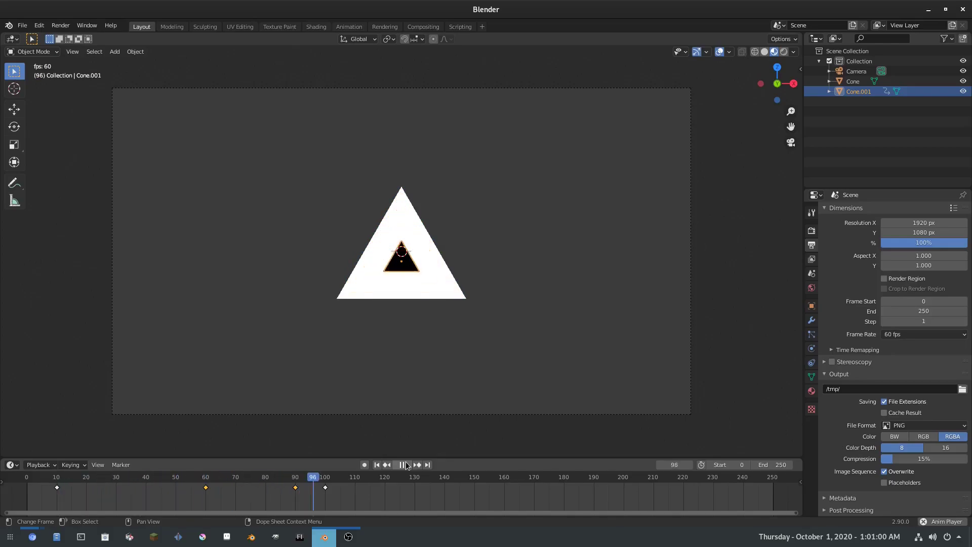
{"action": "key", "text": "shift+Left"}
{"action": "left_click", "coordinate": [403, 464]}
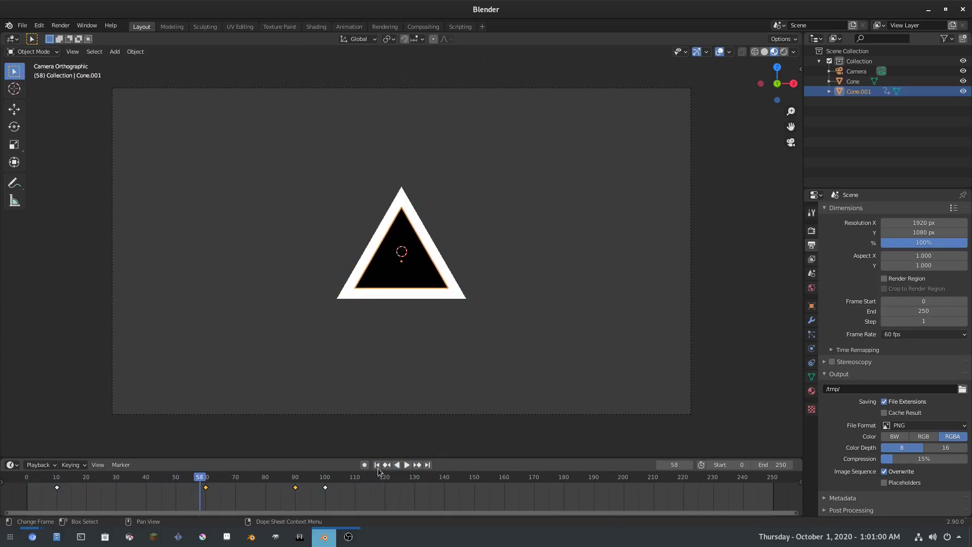
- Delete the black triangle's frame 60 keyframe and move its frame 90 keyframe to frame 70
{"action": "right_click", "coordinate": [206, 487]}
{"action": "key", "text": "Escape"}
{"action": "right_click", "coordinate": [206, 487]}
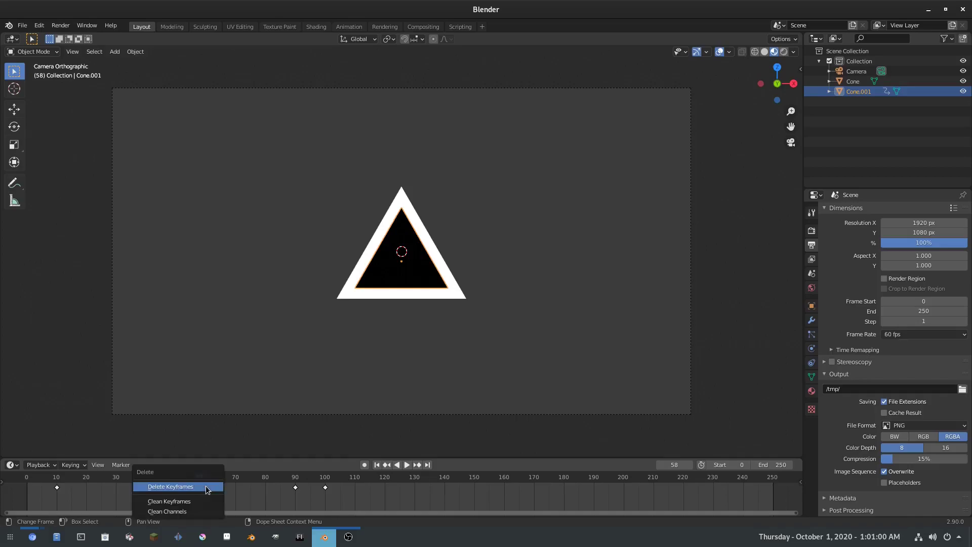
{"action": "left_click", "coordinate": [205, 487]}
{"action": "left_click_drag", "start_coordinate": [294, 487], "coordinate": [236, 488]}
- Play back the animation to judge the pace with the middle keyframe at frame 70
{"action": "left_click", "coordinate": [377, 464]}
{"action": "left_click", "coordinate": [408, 464]}
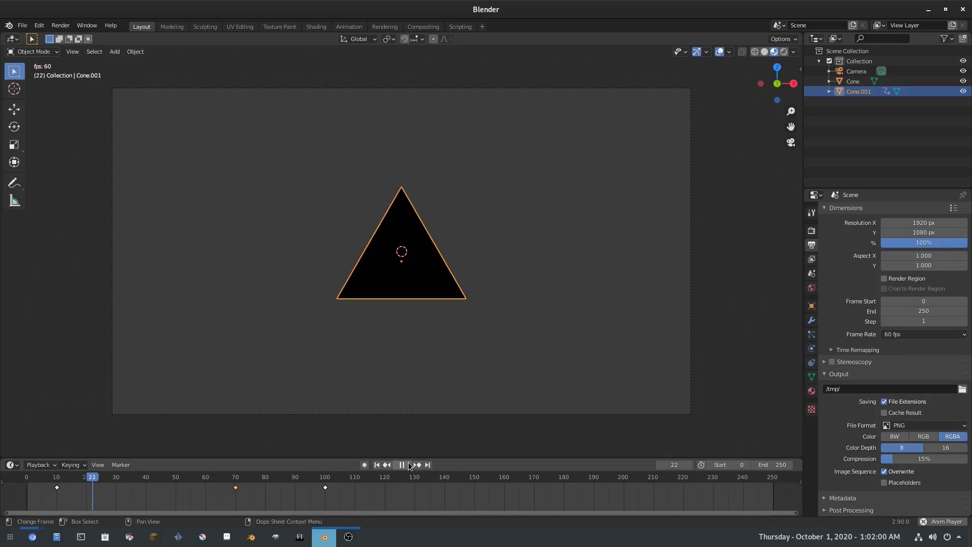
{"action": "left_click", "coordinate": [377, 464]}
- Move the black triangle's frame 70 keyframe to frame 60 and replay the animation from the start
{"action": "key", "text": "g"}
{"action": "left_click", "coordinate": [174, 501]}
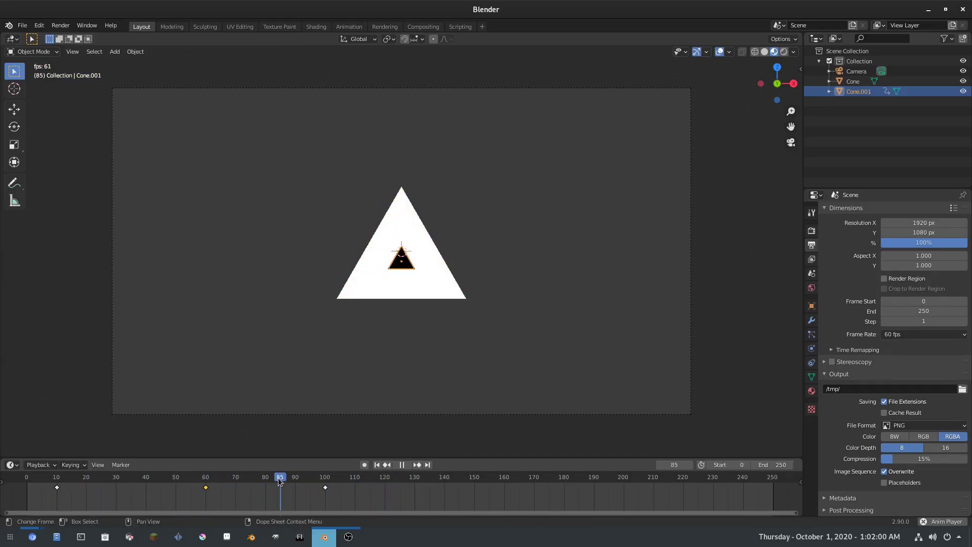
{"action": "left_click", "coordinate": [376, 464]}
{"action": "left_click", "coordinate": [377, 464]}
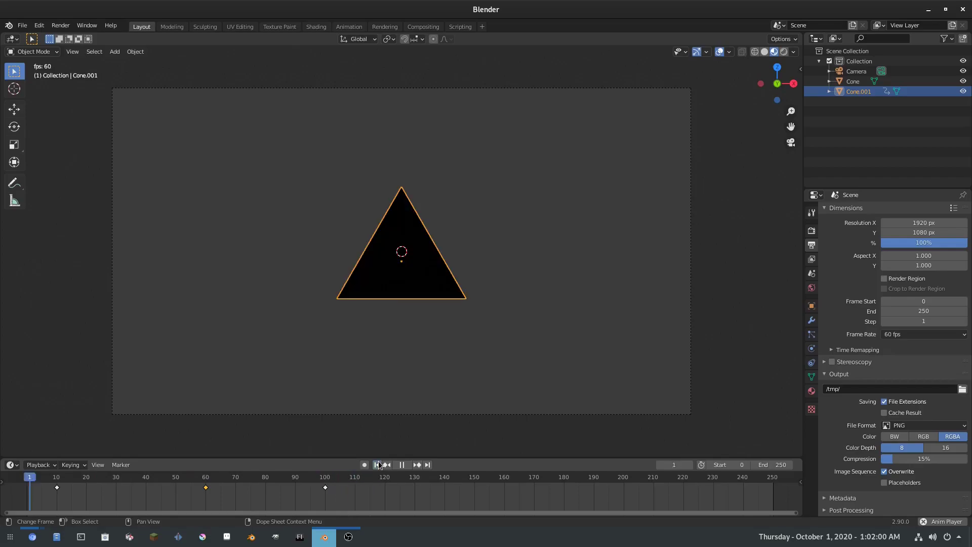
- Reselect the black triangle and watch the animation again from the start
{"action": "left_click", "coordinate": [451, 426]}
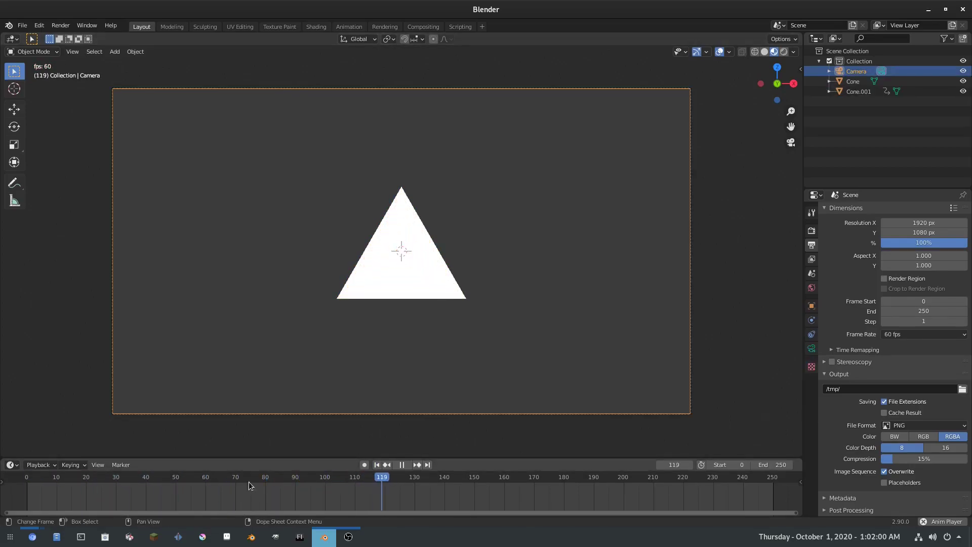
{"action": "left_click", "coordinate": [414, 280]}
{"action": "key", "text": "shift+Left"}
{"action": "left_click", "coordinate": [317, 366]}
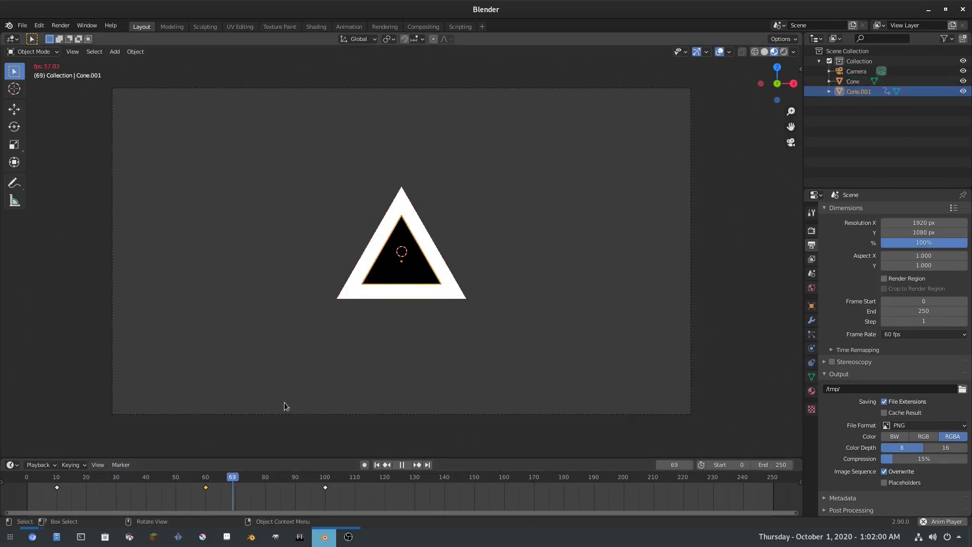
- Play the animation with the black triangle's frame 60 keyframe removed and undo that removal
{"action": "left_click", "coordinate": [378, 465]}
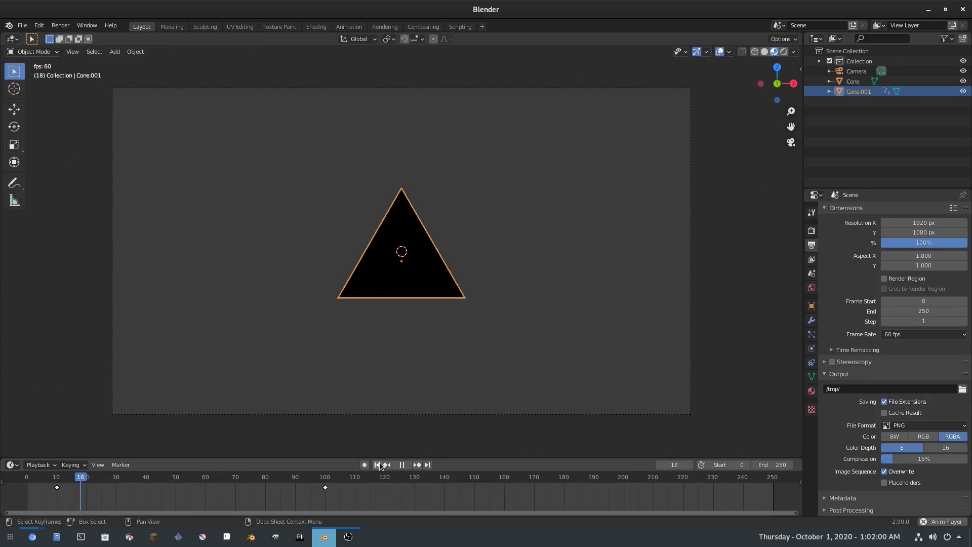
{"action": "key", "text": "space"}
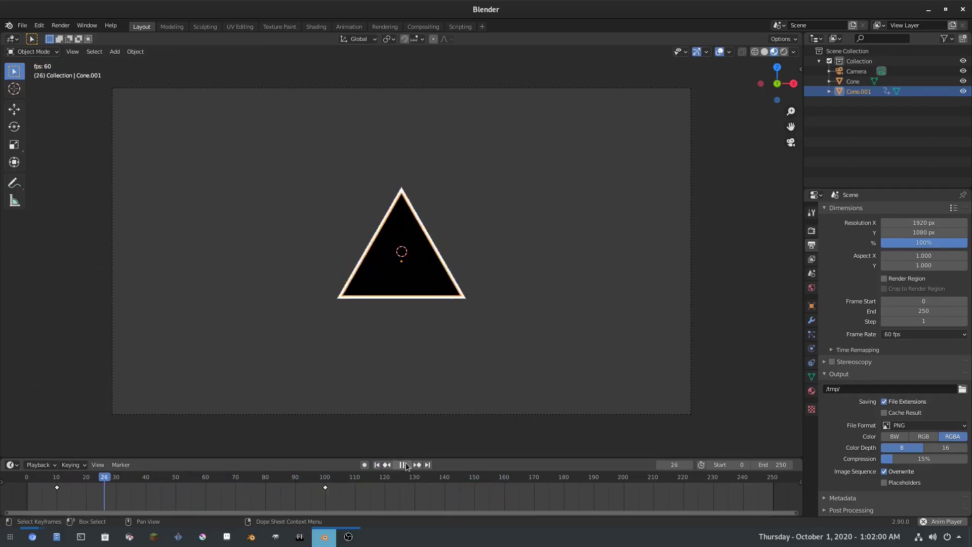
{"action": "key", "text": "ctrl+z"}
{"action": "key", "text": "ctrl+z"}
{"action": "key", "text": "ctrl+z"}
{"action": "key", "text": "ctrl+z"}
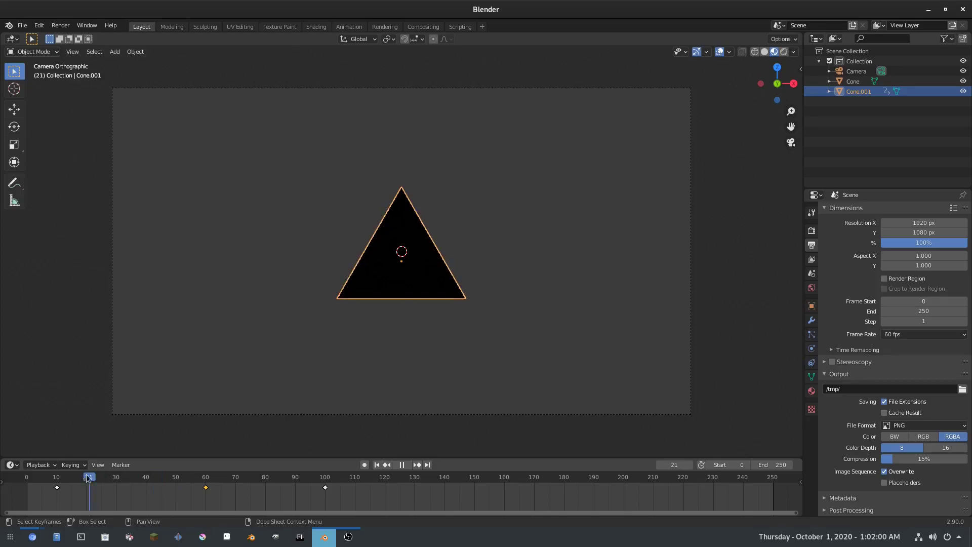
- Replay the animation and review the black triangle's size at keyframes 10, 60 and 100
{"action": "left_click", "coordinate": [406, 465]}
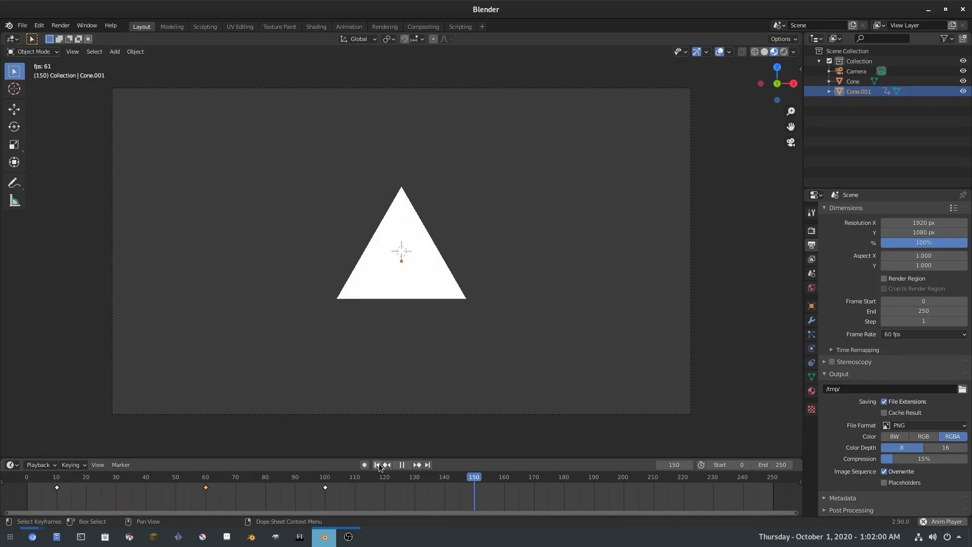
{"action": "key", "text": "shift+Left"}
{"action": "left_click", "coordinate": [404, 465]}
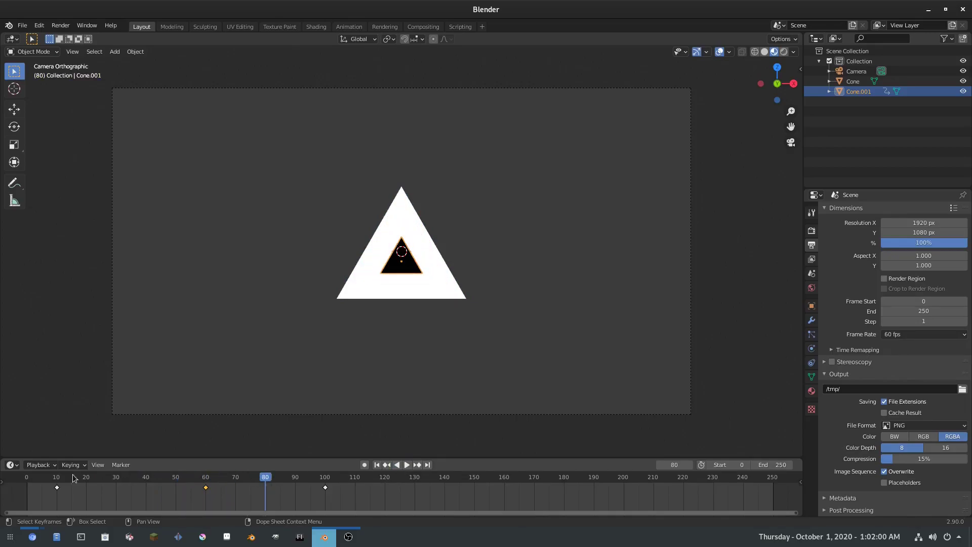
{"action": "left_click_drag", "start_coordinate": [86, 481], "coordinate": [57, 478]}
{"action": "left_click", "coordinate": [209, 480]}
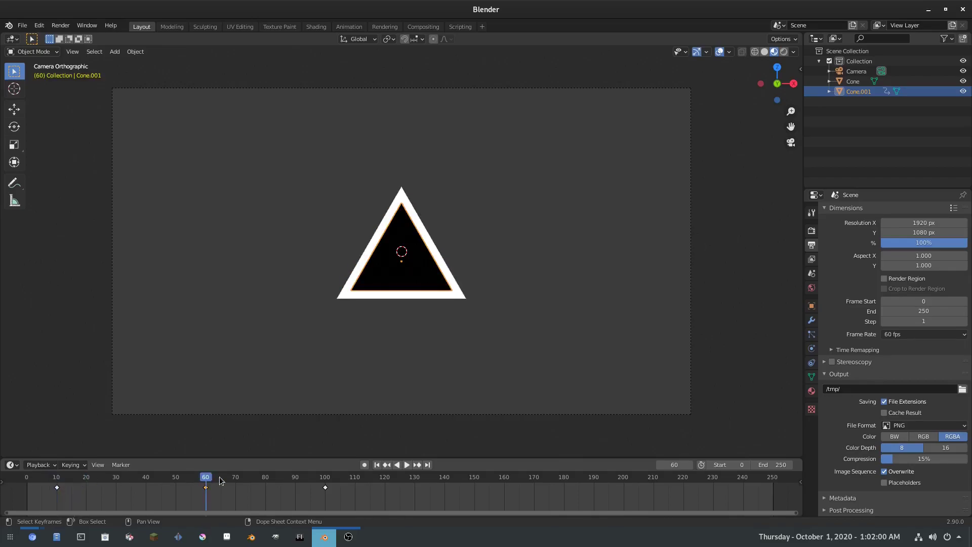
{"action": "left_click", "coordinate": [325, 481]}
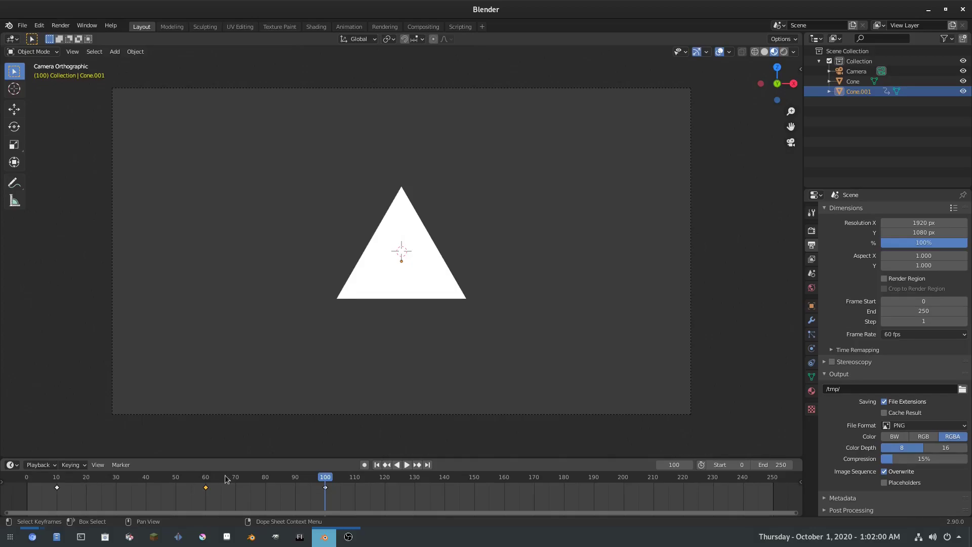
- Insert a Rotation keyframe for the black triangle at frame 20
{"action": "key", "text": "space"}
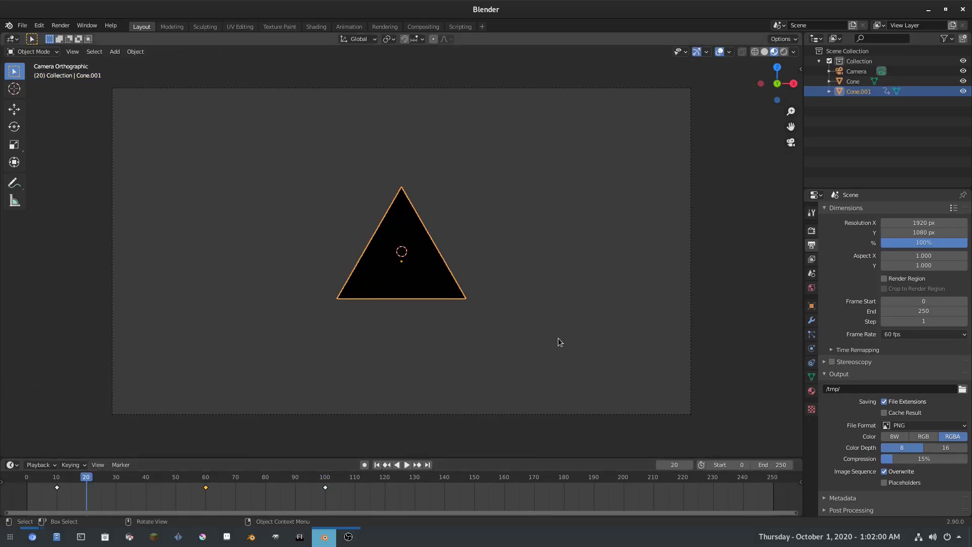
{"action": "key", "text": "i"}
{"action": "left_click", "coordinate": [627, 290]}
- At frame 70, rotate the black triangle about -25.71° around the Y axis and insert a Rotation keyframe
{"action": "left_click", "coordinate": [237, 481]}
{"action": "key", "text": "r"}
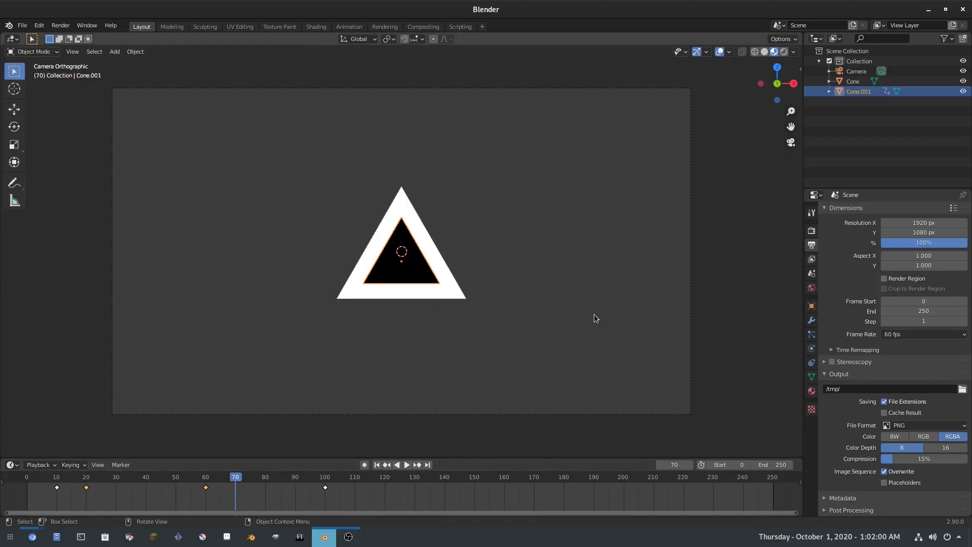
{"action": "key", "text": "y"}
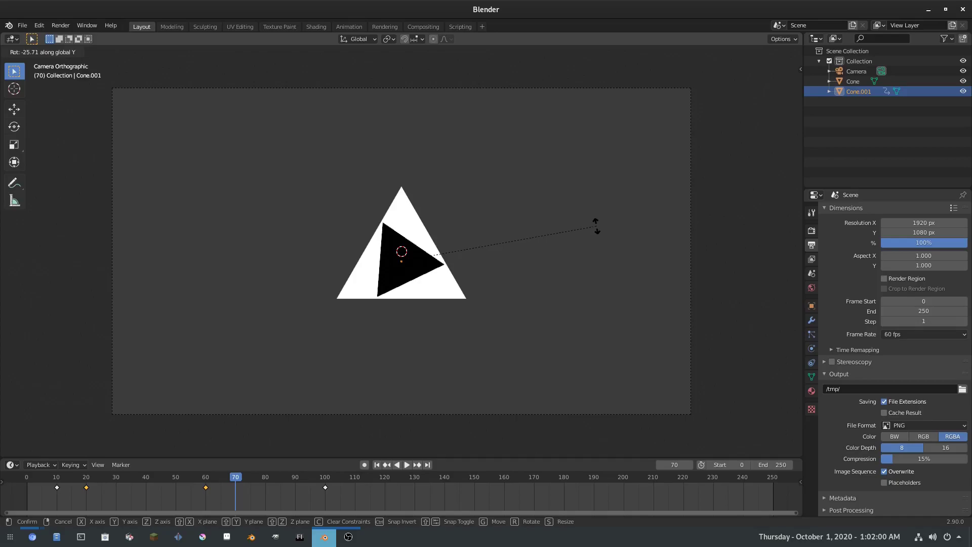
{"action": "left_click", "coordinate": [596, 225]}
{"action": "key", "text": "i"}
{"action": "left_click", "coordinate": [597, 225]}
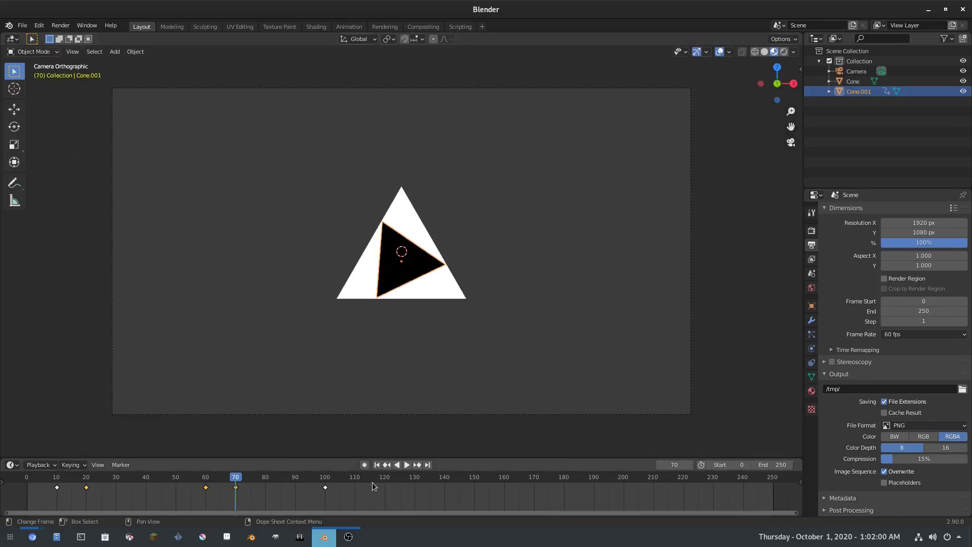
- At frame 120, rotate the black triangle further around the Y axis and insert a Rotation keyframe
{"action": "left_click", "coordinate": [386, 479]}
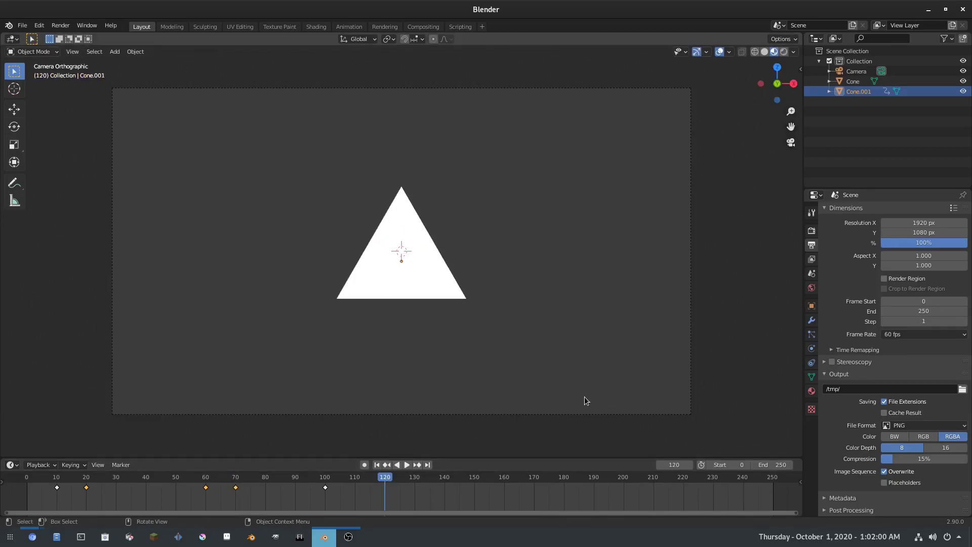
{"action": "key", "text": "r"}
{"action": "key", "text": "y"}
{"action": "left_click", "coordinate": [636, 162]}
{"action": "key", "text": "i"}
{"action": "left_click", "coordinate": [636, 166]}
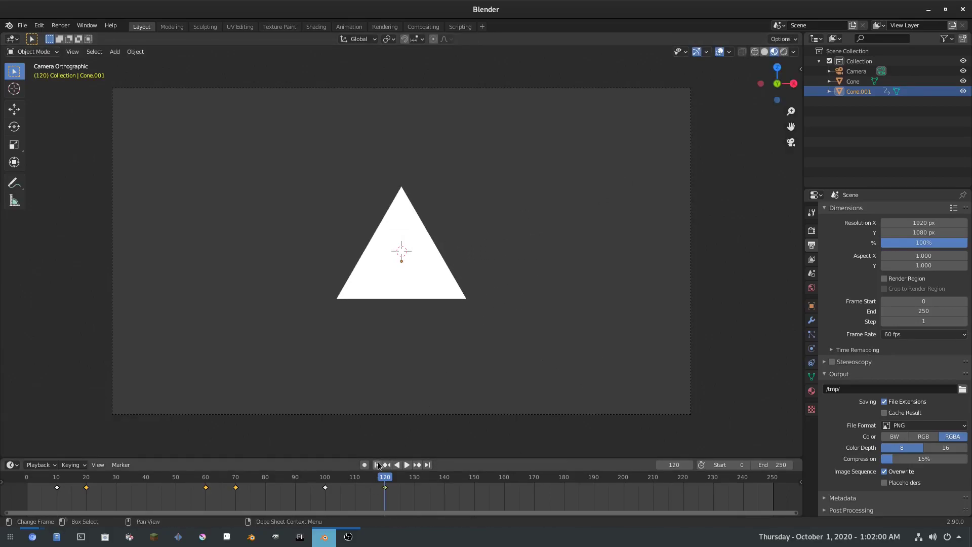
- Replay the animation from the start, stop it, and scrub back to frame 64
{"action": "left_click", "coordinate": [378, 465]}
{"action": "left_click", "coordinate": [407, 465]}
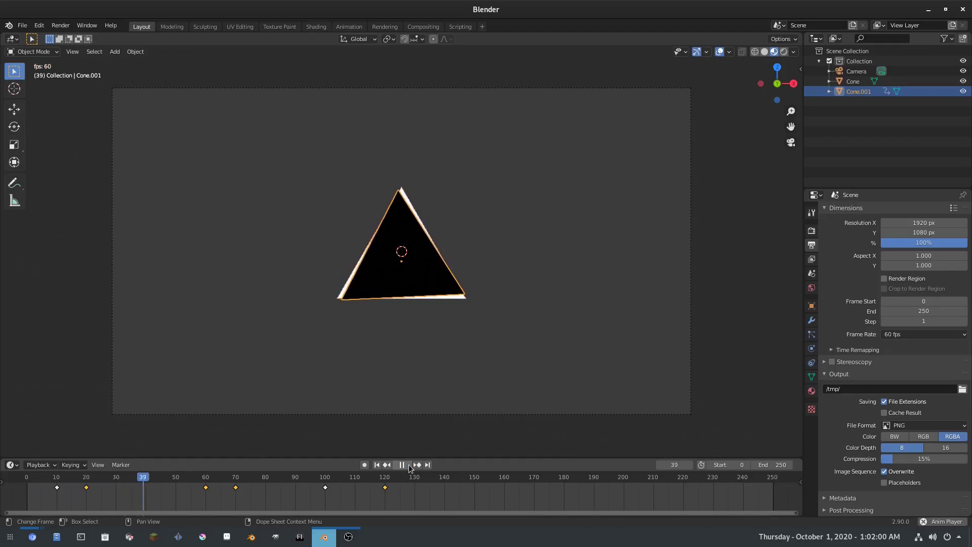
{"action": "left_click", "coordinate": [378, 464]}
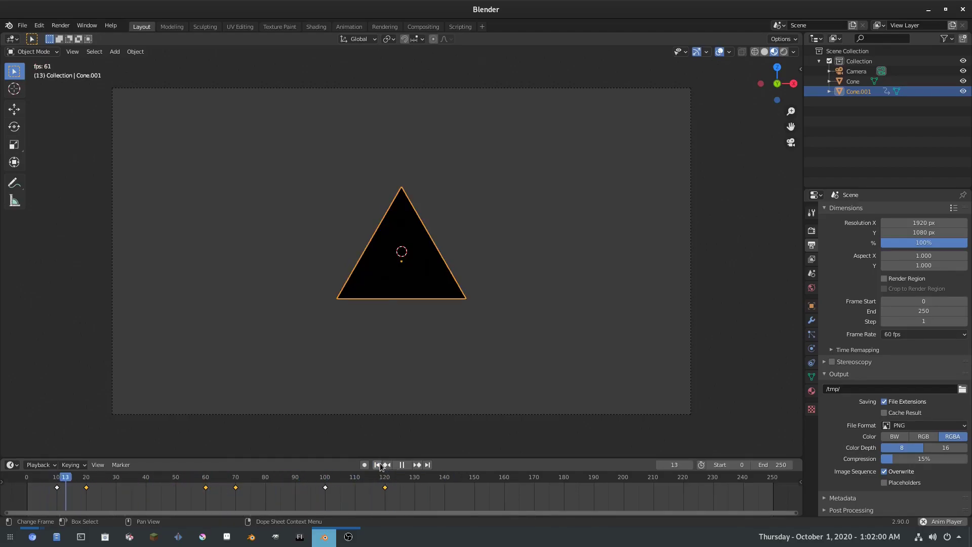
{"action": "left_click", "coordinate": [378, 465]}
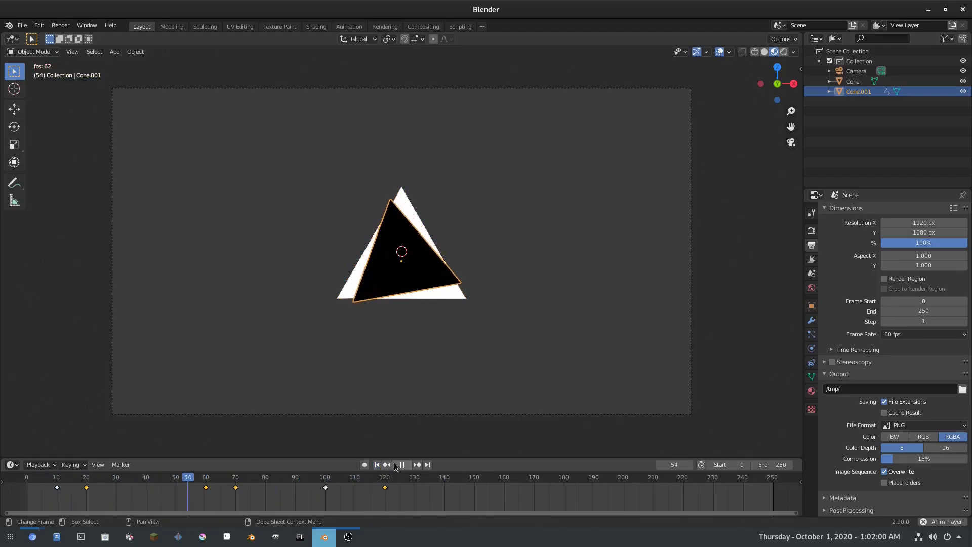
{"action": "left_click", "coordinate": [402, 465]}
{"action": "left_click_drag", "start_coordinate": [263, 486], "coordinate": [219, 480]}
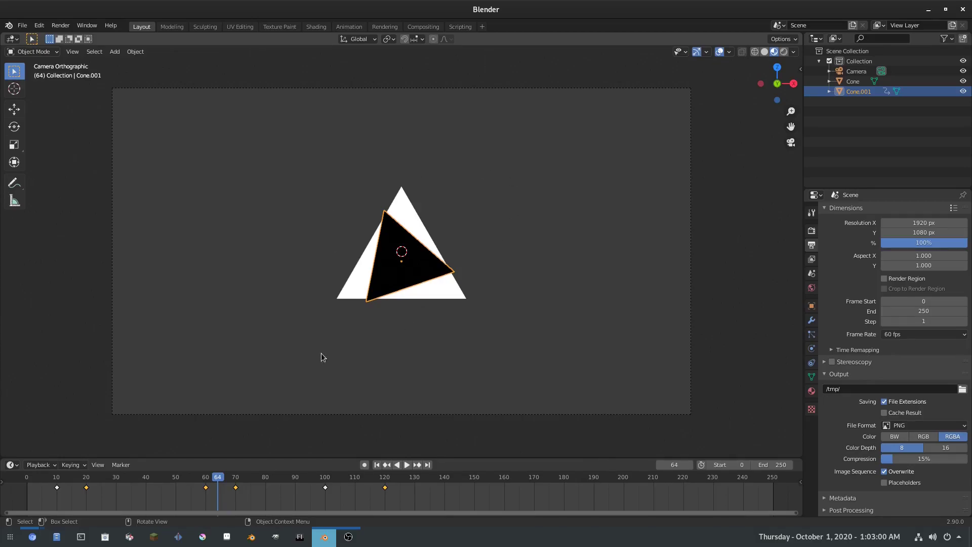
- Enable Transparent under the Film render settings and set the output file format to FFmpeg video
{"action": "left_click", "coordinate": [812, 231]}
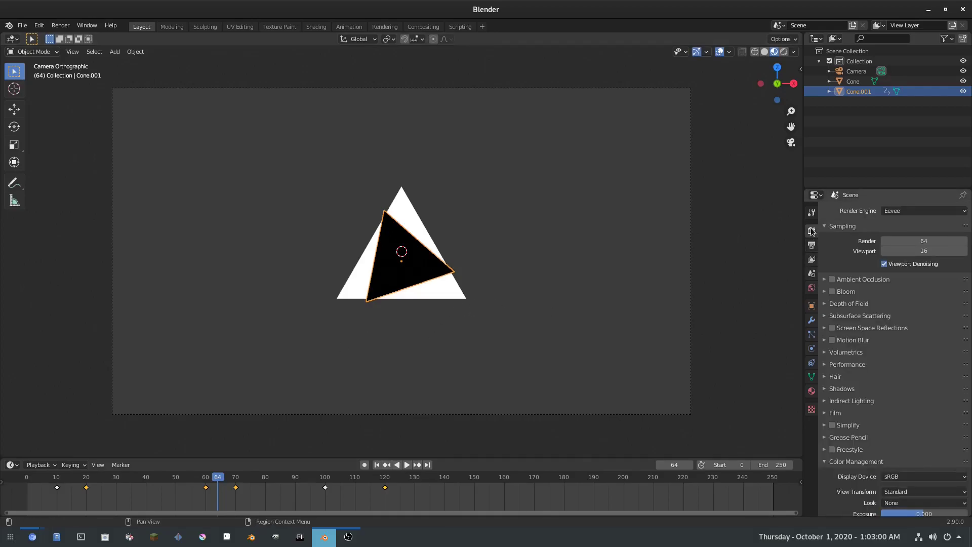
{"action": "left_click", "coordinate": [847, 414]}
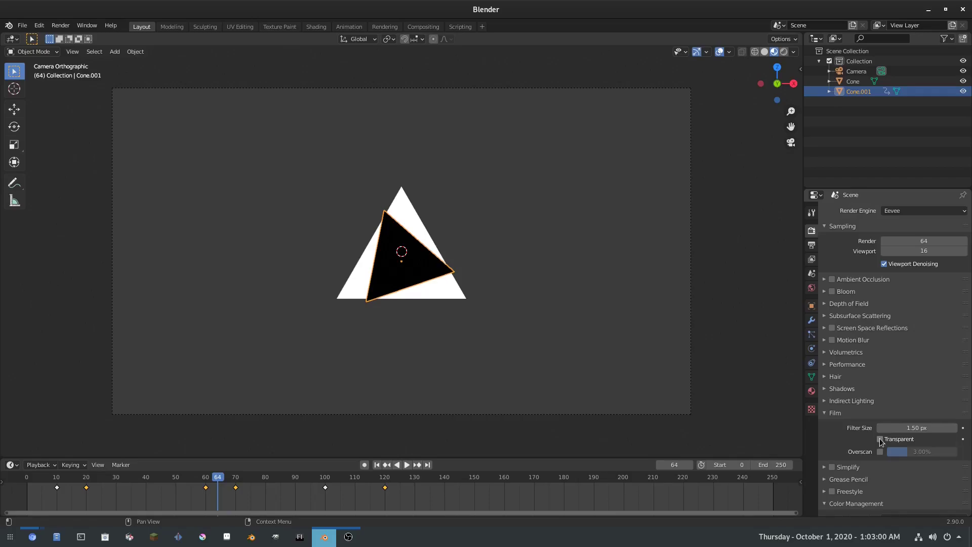
{"action": "left_click", "coordinate": [811, 245]}
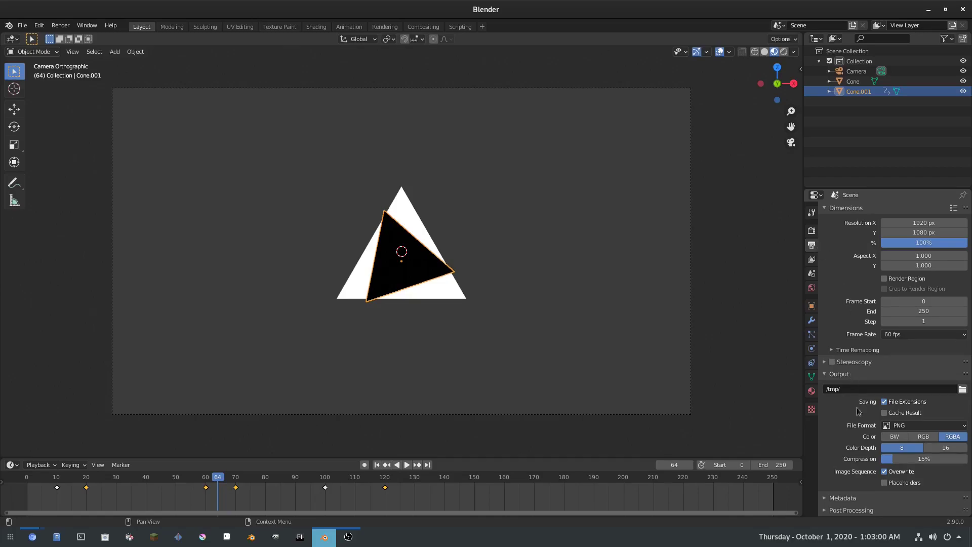
{"action": "left_click", "coordinate": [909, 426]}
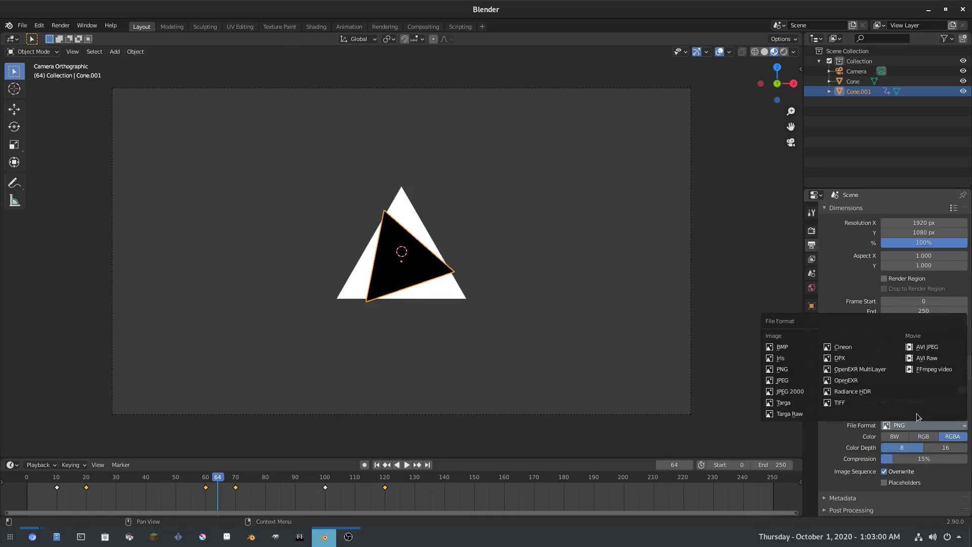
{"action": "left_click", "coordinate": [934, 369]}
{"action": "left_click", "coordinate": [926, 427]}
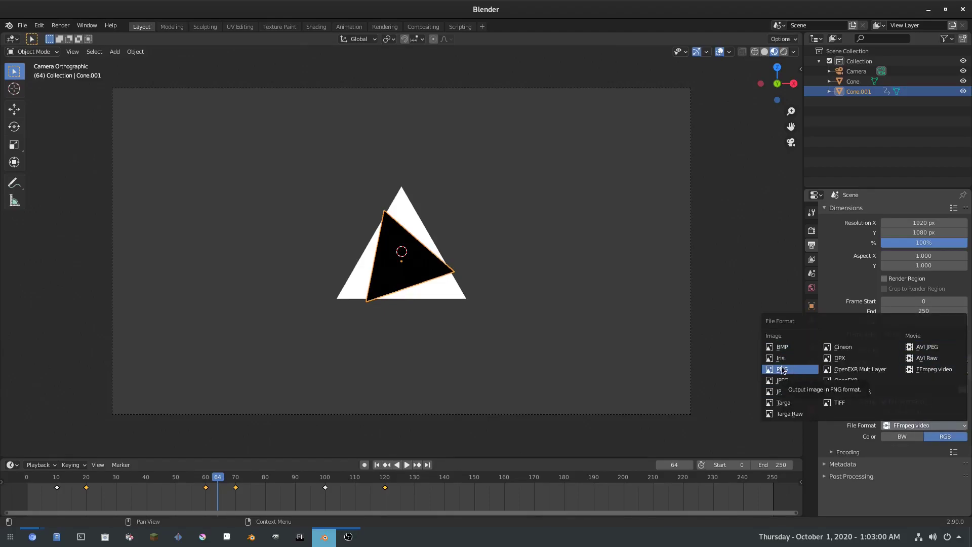
{"action": "left_click", "coordinate": [911, 426]}
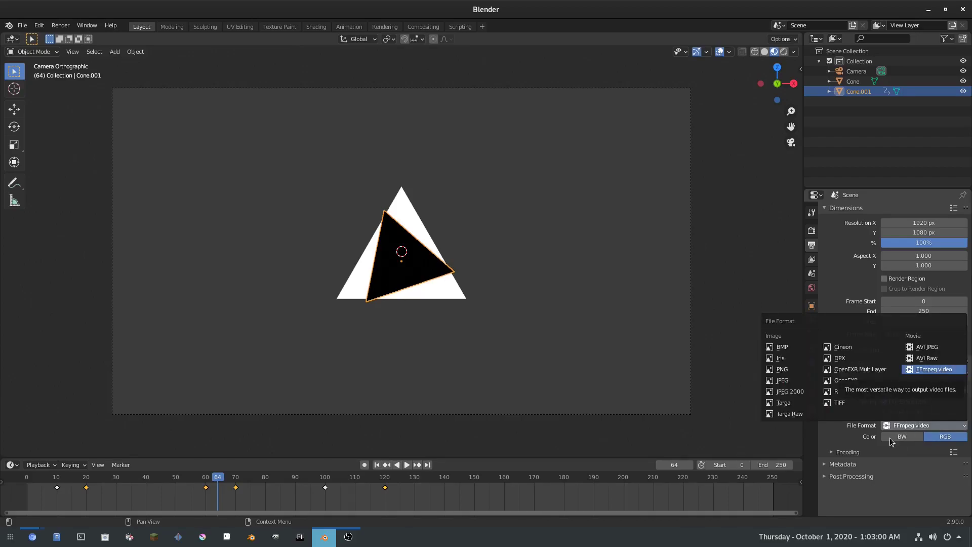
- Set the encoding to an MPEG-4 container with FFmpeg video codec #1 and RGBA color
{"action": "left_click", "coordinate": [860, 453]}
{"action": "scroll", "coordinate": [861, 452], "scroll_direction": "down", "scroll_amount": 4}
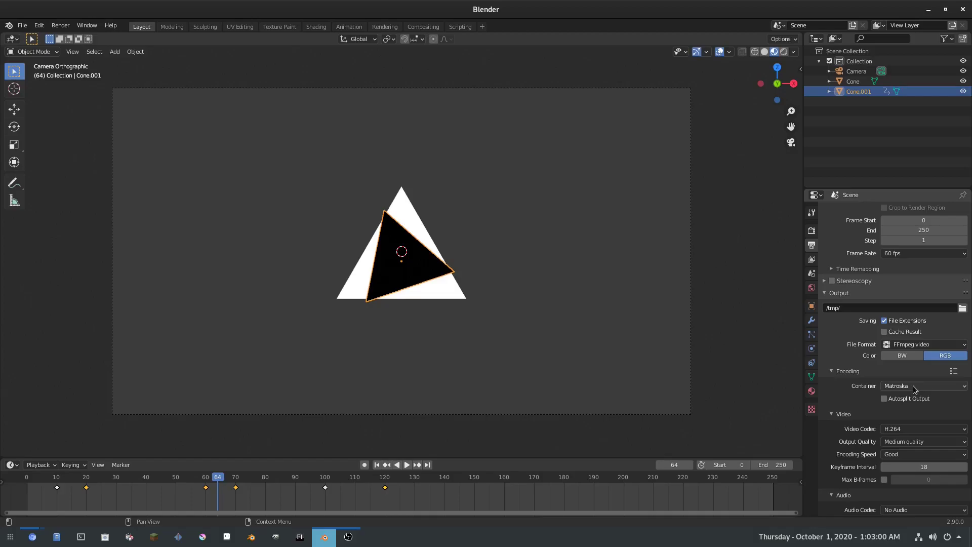
{"action": "left_click", "coordinate": [914, 387]}
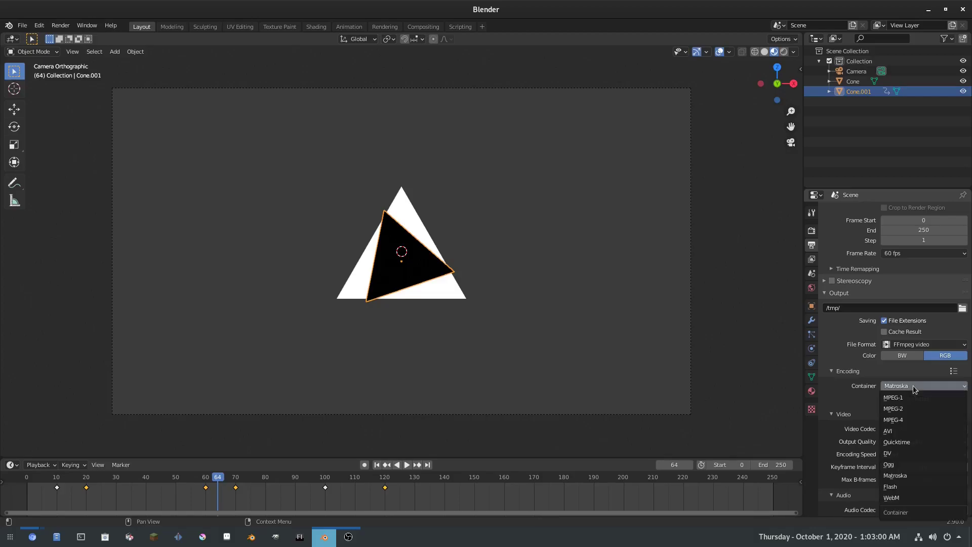
{"action": "left_click", "coordinate": [909, 420]}
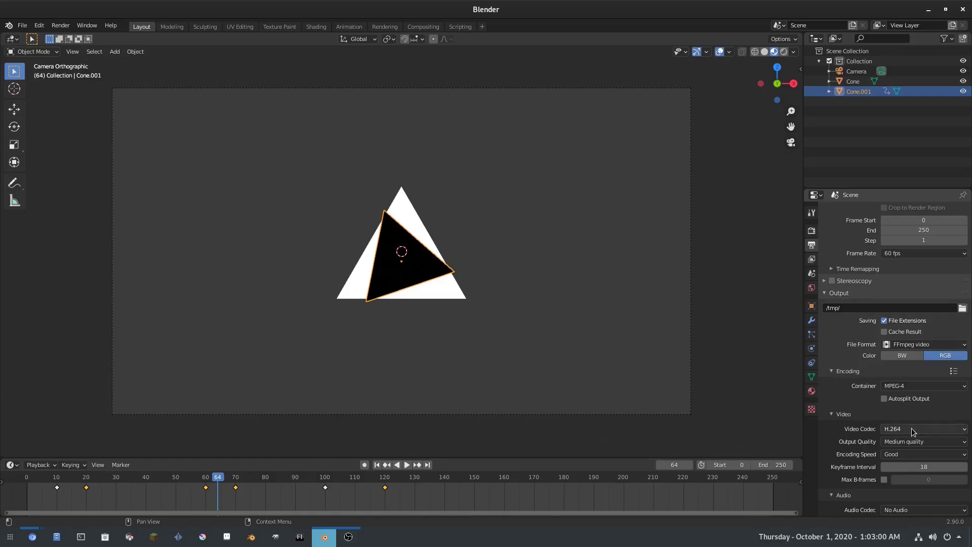
{"action": "left_click", "coordinate": [911, 428]}
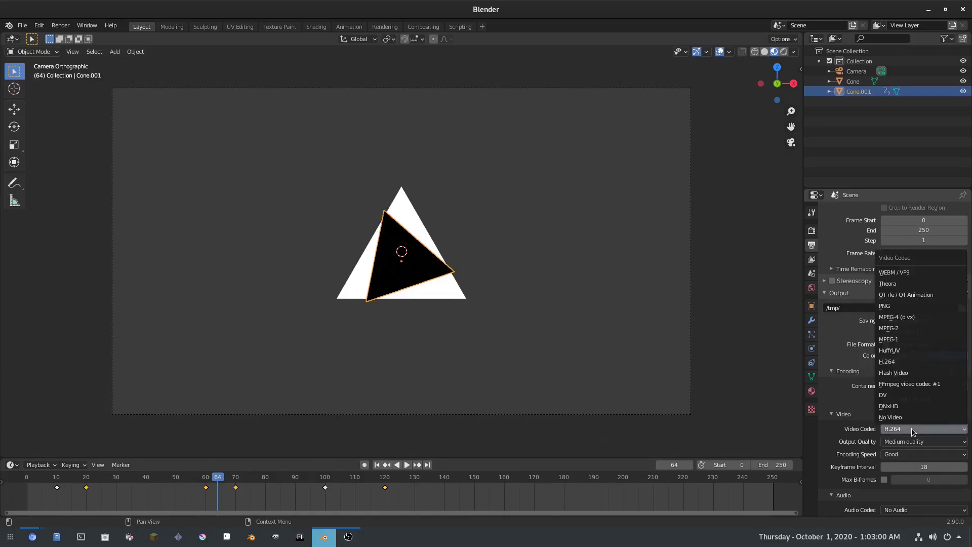
{"action": "left_click", "coordinate": [922, 384]}
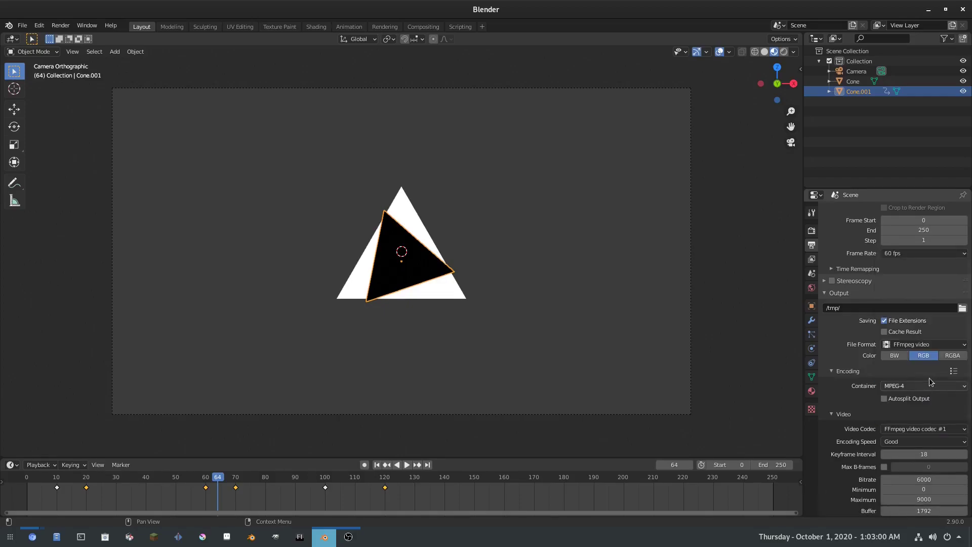
{"action": "left_click", "coordinate": [953, 358]}
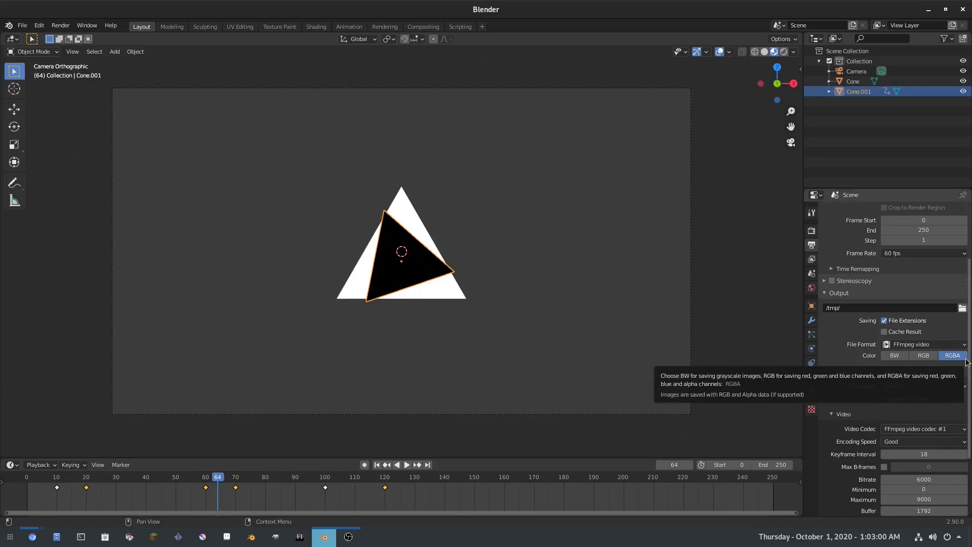
- Show the viewport in Rendered shading and change the black material's surface shader to Holdout
{"action": "left_click", "coordinate": [784, 53]}
{"action": "scroll", "coordinate": [505, 314], "scroll_direction": "up", "scroll_amount": 1}
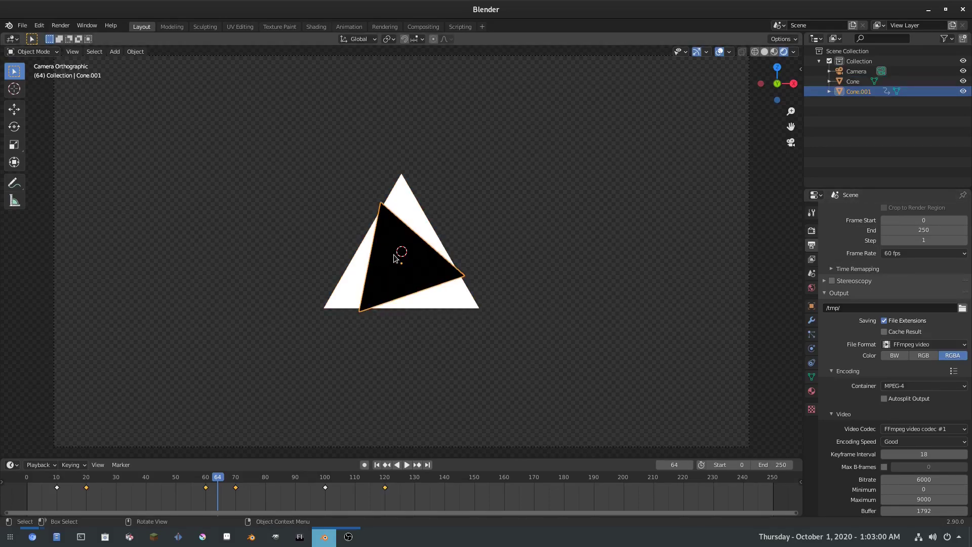
{"action": "left_click", "coordinate": [811, 391]}
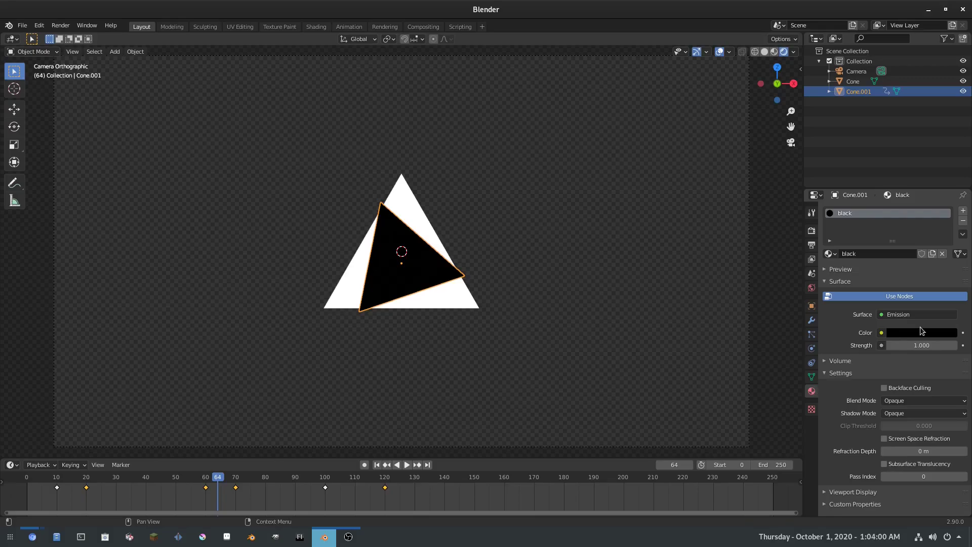
{"action": "left_click", "coordinate": [907, 315]}
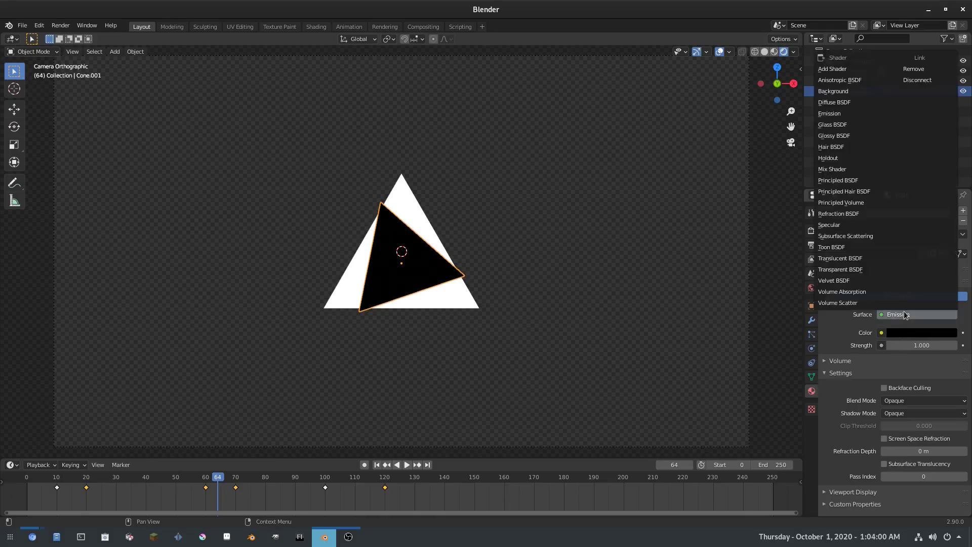
{"action": "left_click", "coordinate": [858, 158]}
{"action": "scroll", "coordinate": [414, 321], "scroll_direction": "up", "scroll_amount": 4}
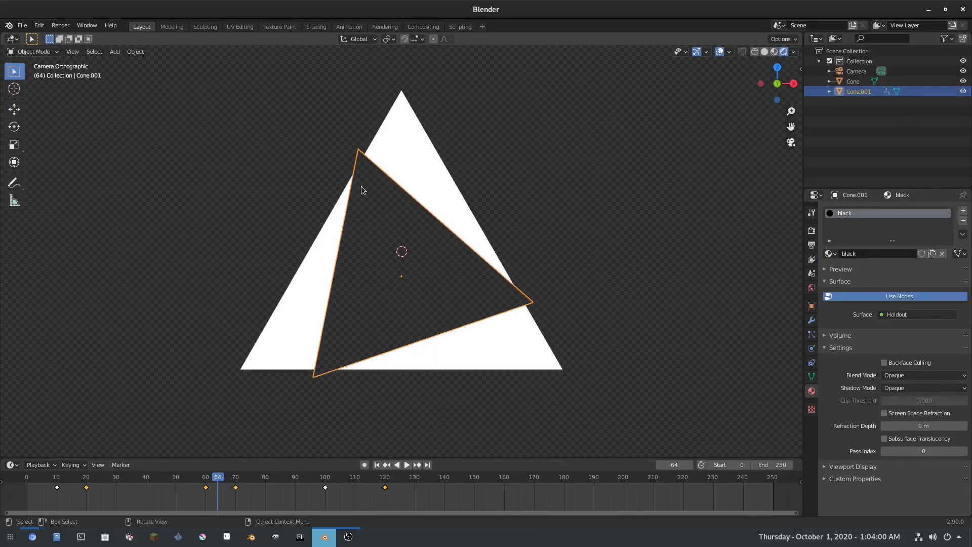
{"action": "scroll", "coordinate": [369, 251], "scroll_direction": "up", "scroll_amount": 1}
- Play the animation from frame 0 with the viewport overlays hidden to review the holdout effect
{"action": "left_click_drag", "start_coordinate": [225, 481], "coordinate": [23, 482]}
{"action": "key", "text": "Escape"}
{"action": "key", "text": "Home"}
{"action": "left_click", "coordinate": [719, 52]}
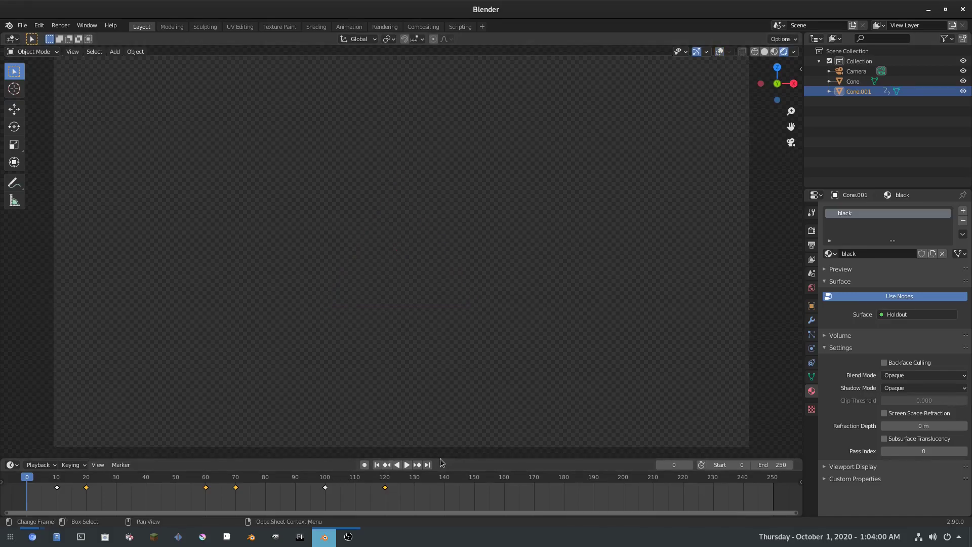
{"action": "left_click", "coordinate": [407, 465]}
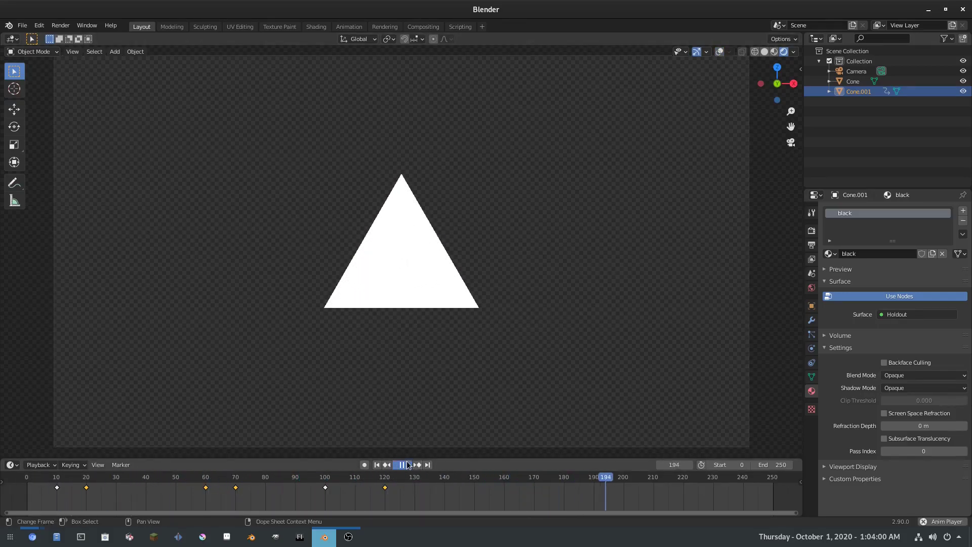
{"action": "key", "text": "space"}
- Show the overlays again, duplicate earlier holdout triangle keyframes to frames 220 and 250, and preview the ending
{"action": "left_click_drag", "start_coordinate": [705, 501], "coordinate": [683, 499]}
{"action": "left_click", "coordinate": [719, 52]}
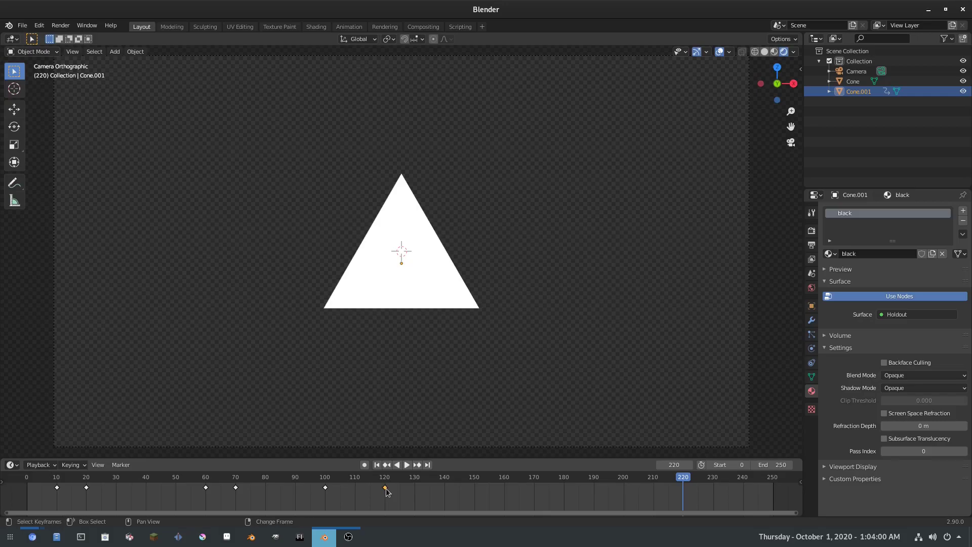
{"action": "key", "text": "i"}
{"action": "key", "text": "shift+d"}
{"action": "left_click", "coordinate": [776, 490]}
{"action": "key", "text": "space"}
{"action": "key", "text": "space"}
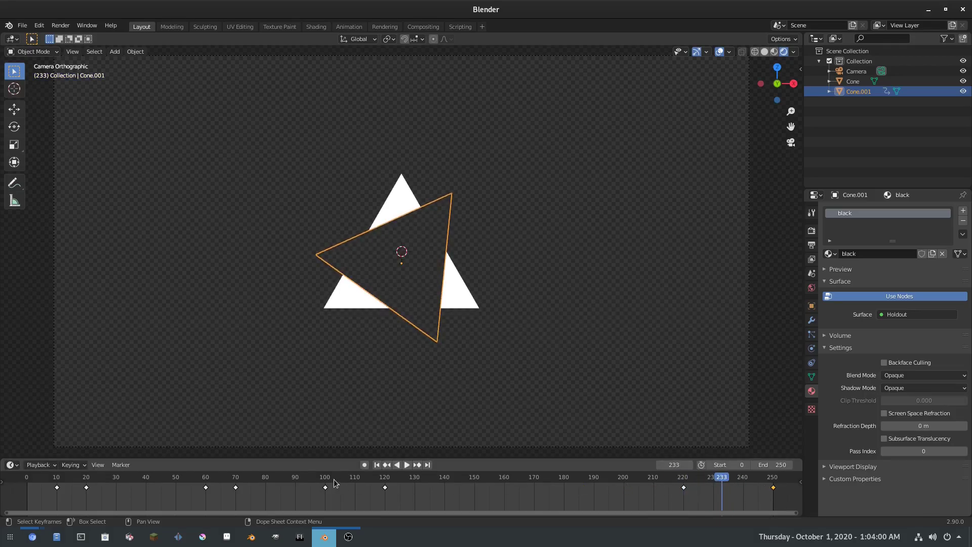
- Insert a keyframe for the holdout triangle at frame 220
{"action": "left_click_drag", "start_coordinate": [325, 481], "coordinate": [684, 481]}
{"action": "key", "text": "i"}
{"action": "left_click", "coordinate": [499, 250]}
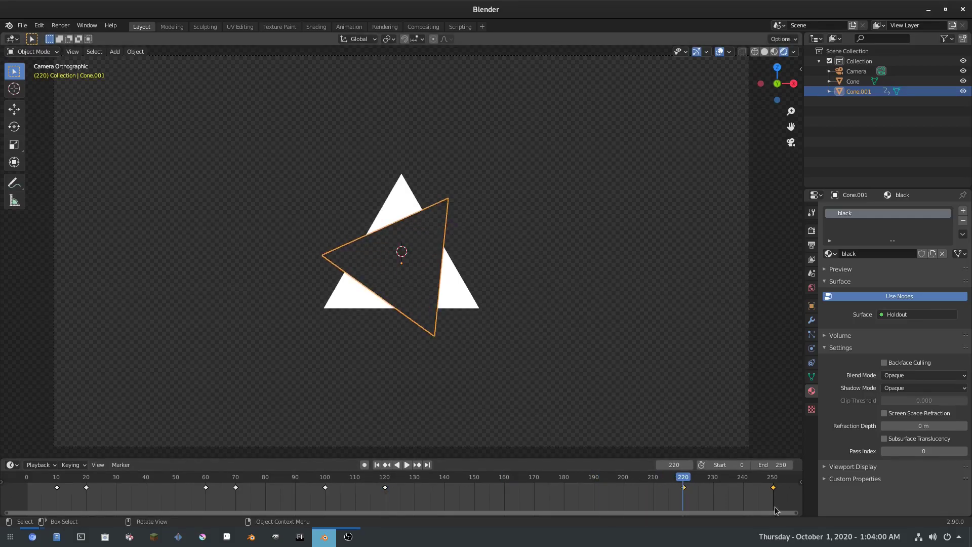
- Move to frame 250 and display the holdout triangle's transform values
{"action": "key", "text": "shift+Right"}
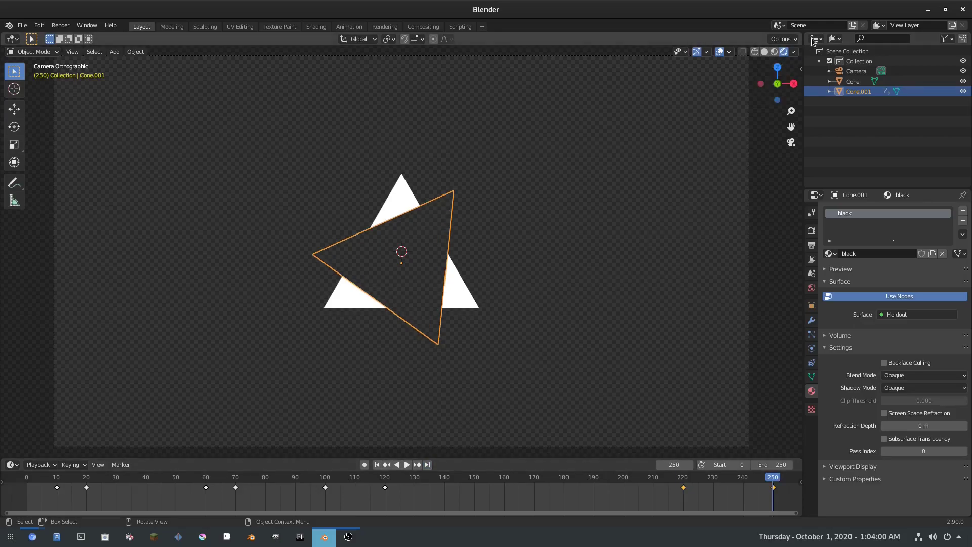
{"action": "left_click", "coordinate": [799, 67]}
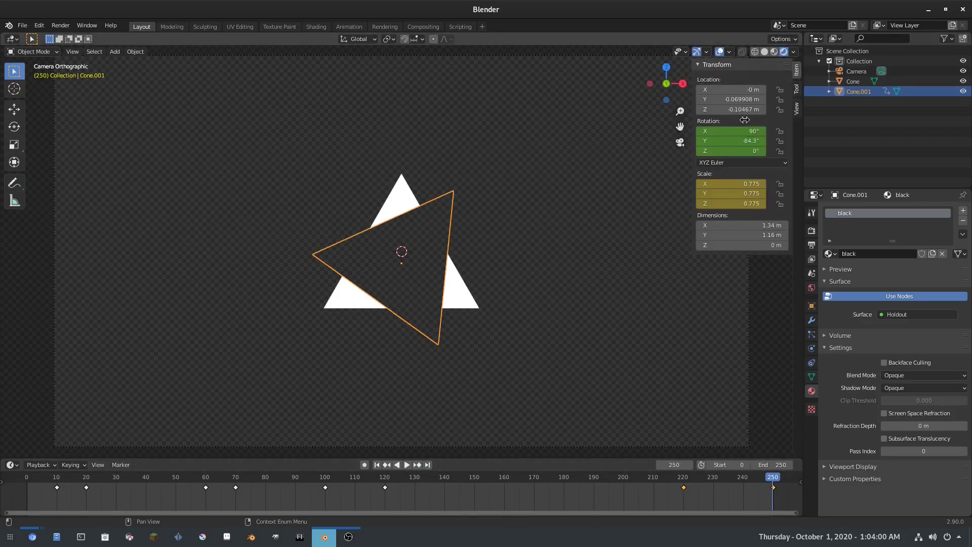
- Try setting the holdout triangle's X rotation to 0° at frame 250
{"action": "left_click", "coordinate": [732, 131]}
{"action": "type", "text": "0"}
{"action": "key", "text": "Return"}
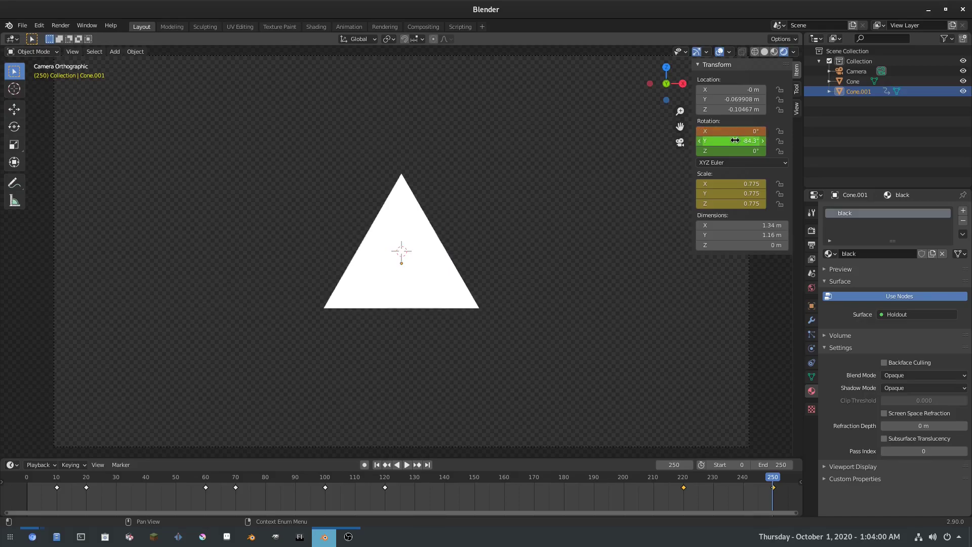
- Set the holdout triangle's Y rotation to 0° and insert a Rotation keyframe at frame 250
{"action": "left_click", "coordinate": [739, 141]}
{"action": "type", "text": "0"}
{"action": "key", "text": "Return"}
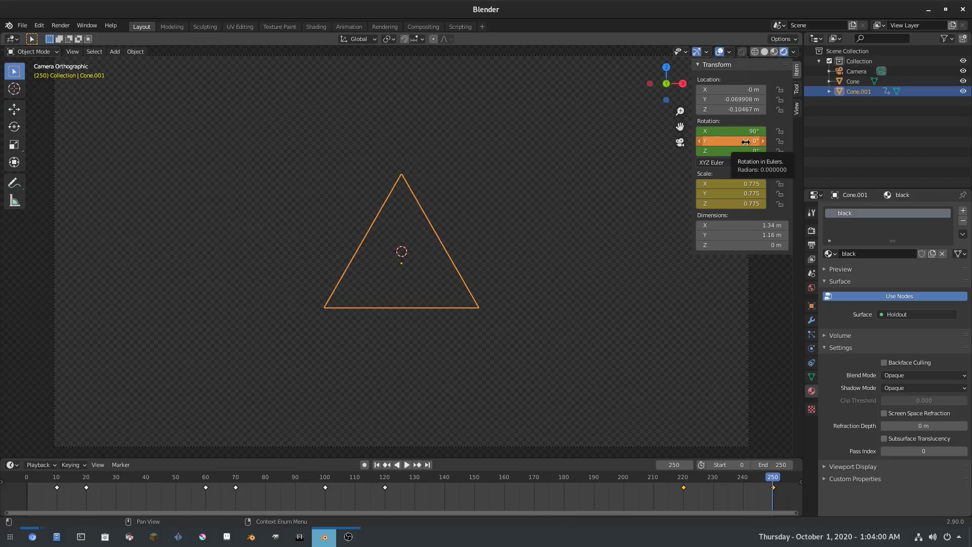
{"action": "key", "text": "i"}
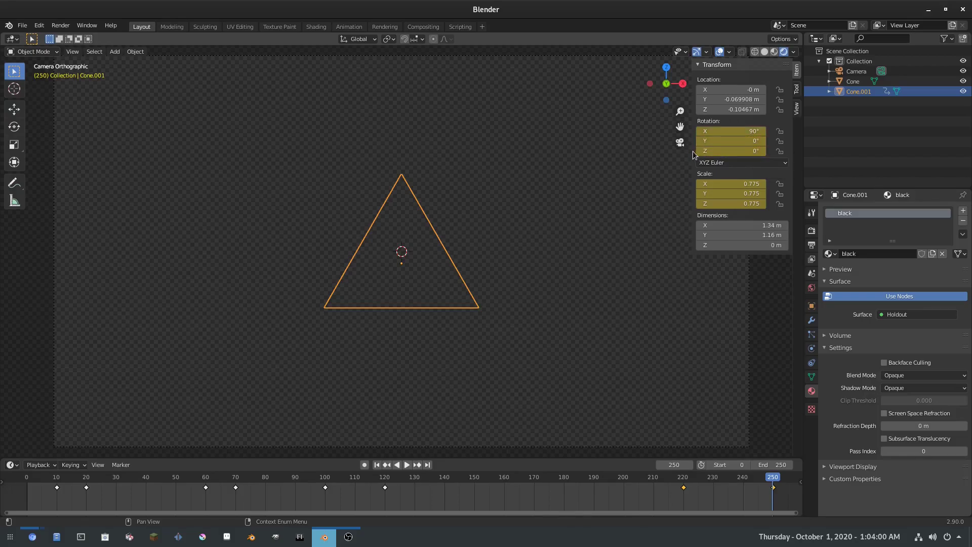
{"action": "key", "text": "n"}
- Replay the end of the animation from around frame 210 to review the closing rotation
{"action": "left_click", "coordinate": [651, 482]}
{"action": "key", "text": "space"}
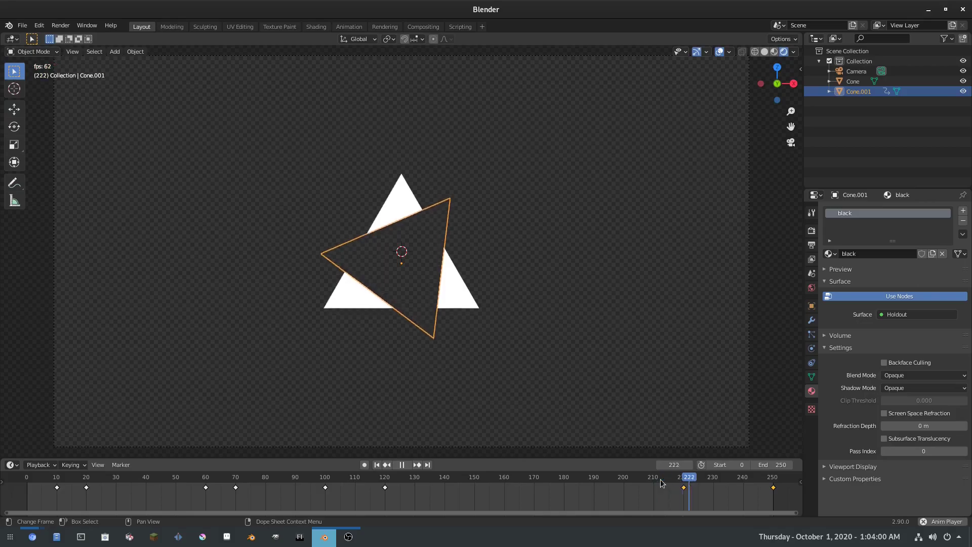
{"action": "left_click", "coordinate": [651, 482]}
{"action": "left_click", "coordinate": [652, 482]}
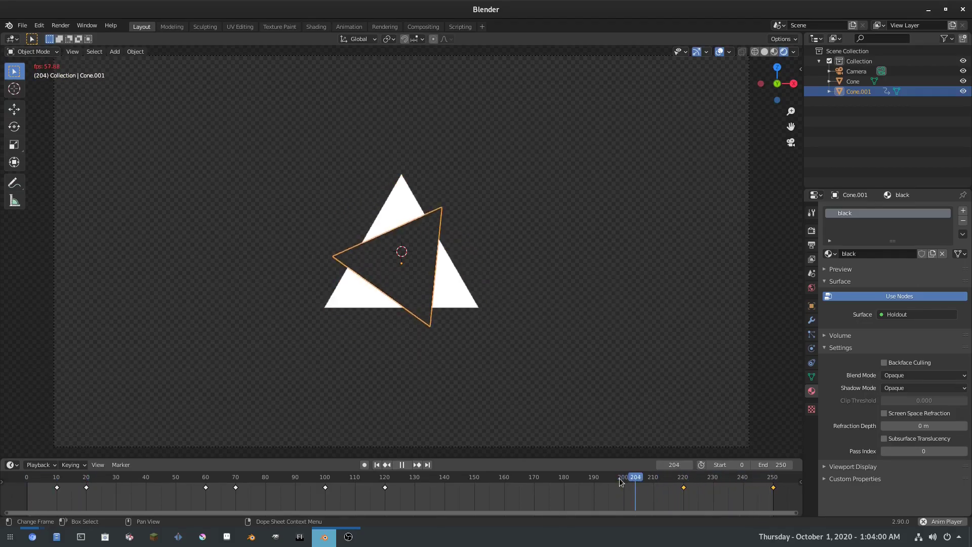
{"action": "key", "text": "space"}
- Delete the holdout triangle's keyframe at frame 220 and scrub back toward frame 134
{"action": "left_click", "coordinate": [683, 482]}
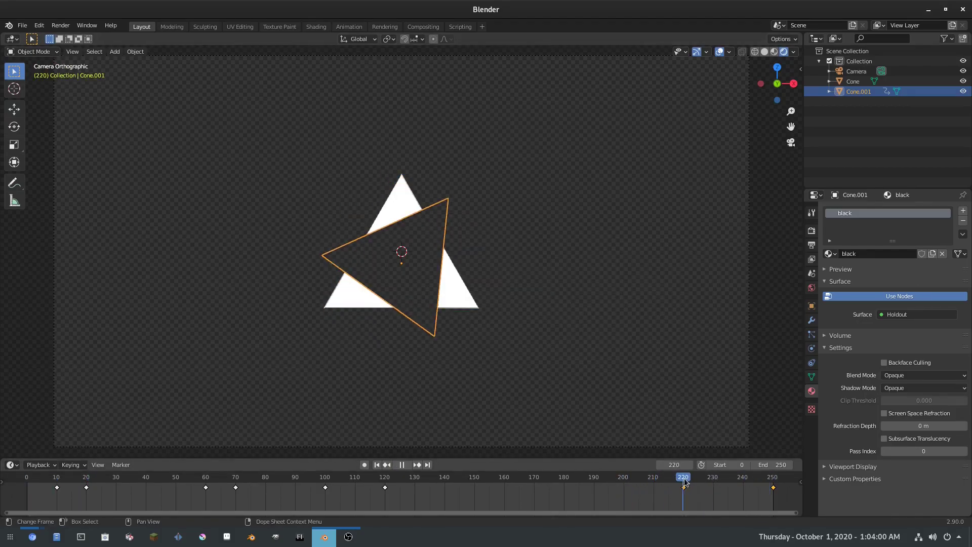
{"action": "key", "text": "space"}
{"action": "left_click", "coordinate": [678, 482]}
{"action": "left_click_drag", "start_coordinate": [676, 482], "coordinate": [433, 482]}
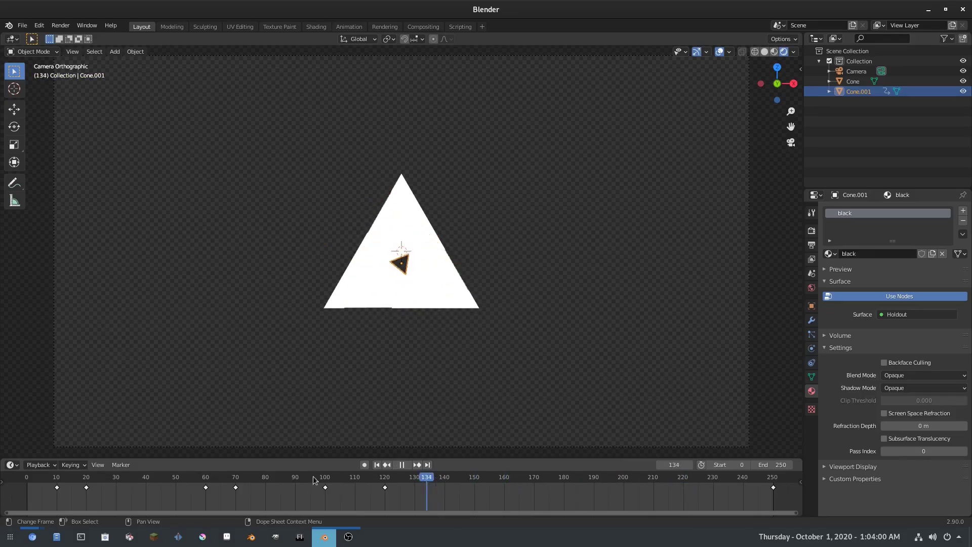
- Scrub between frames 181 and 100 and jump to keyframe 120 to examine how the holdout triangle grows back
{"action": "left_click", "coordinate": [478, 482]}
{"action": "left_click_drag", "start_coordinate": [500, 480], "coordinate": [386, 482]}
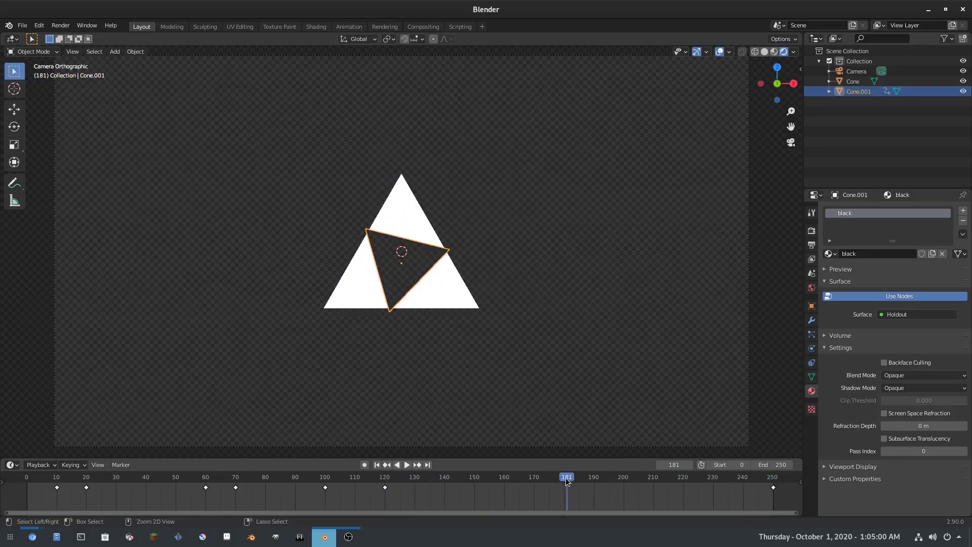
{"action": "left_click", "coordinate": [385, 481]}
{"action": "left_click_drag", "start_coordinate": [384, 480], "coordinate": [323, 492]}
{"action": "key", "text": "space"}
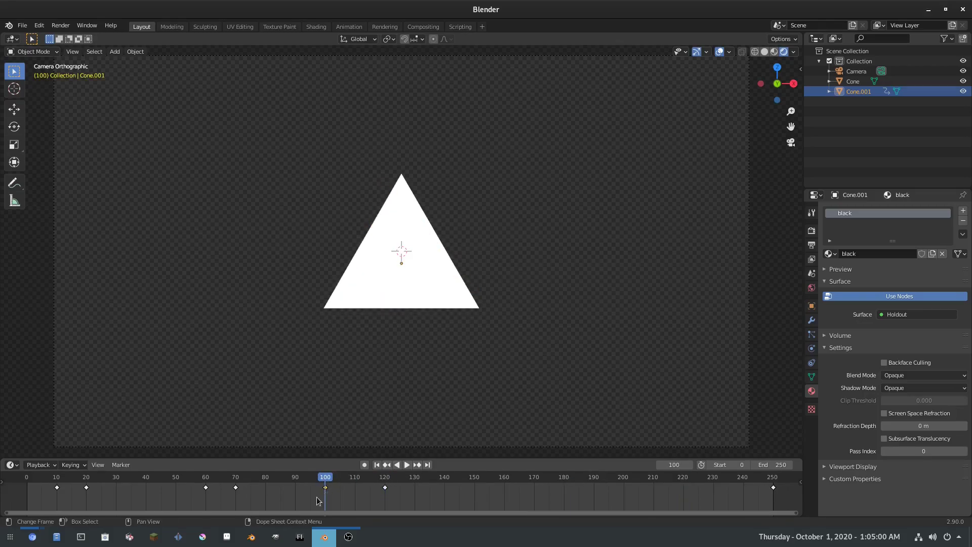
{"action": "key", "text": "Up"}
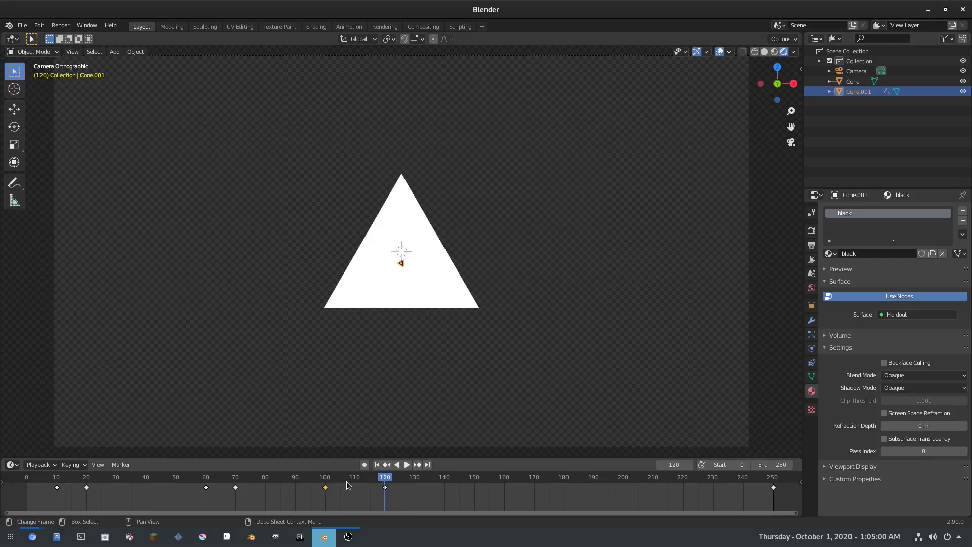
- Duplicate the holdout triangle's frame 100 keyframe to about frame 230 and scrub there to check it
{"action": "left_click", "coordinate": [320, 481]}
{"action": "key", "text": "shift+d"}
{"action": "left_click", "coordinate": [714, 502]}
{"action": "mouse_move", "coordinate": [712, 480]}
{"action": "left_mouse_down"}
{"action": "mouse_move", "coordinate": [602, 480]}
{"action": "mouse_move", "coordinate": [724, 482]}
{"action": "left_mouse_up"}
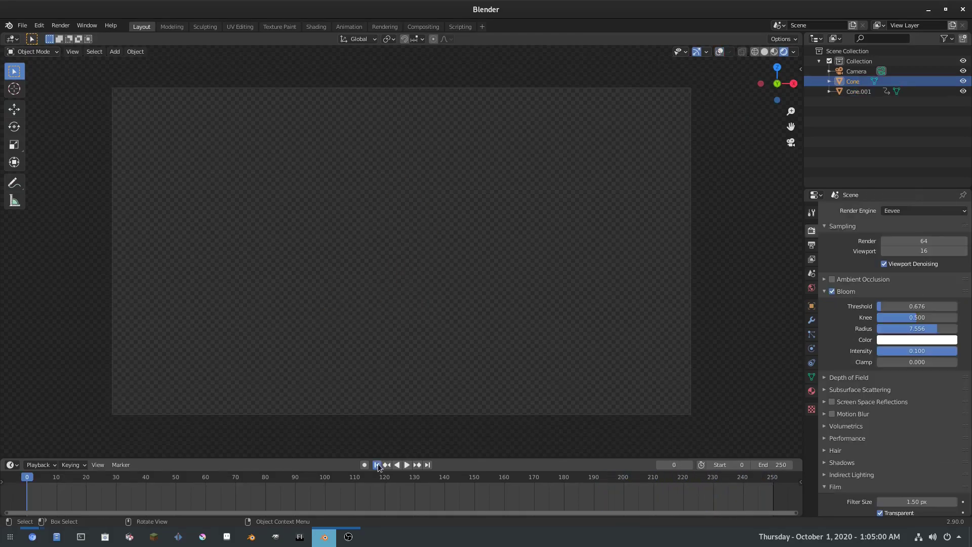
- Play the animation from frame 0 with Bloom enabled to review the glowing triangle
{"action": "left_click", "coordinate": [405, 465]}
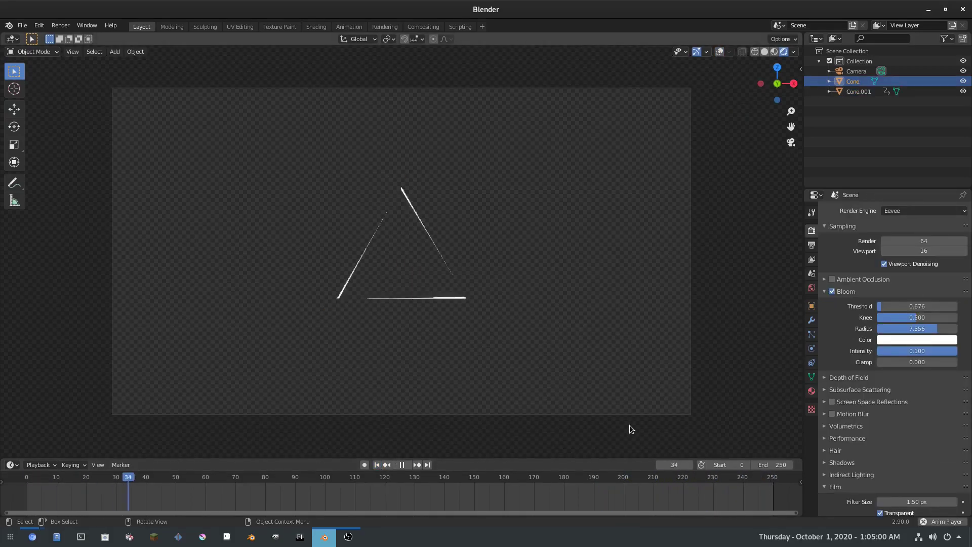